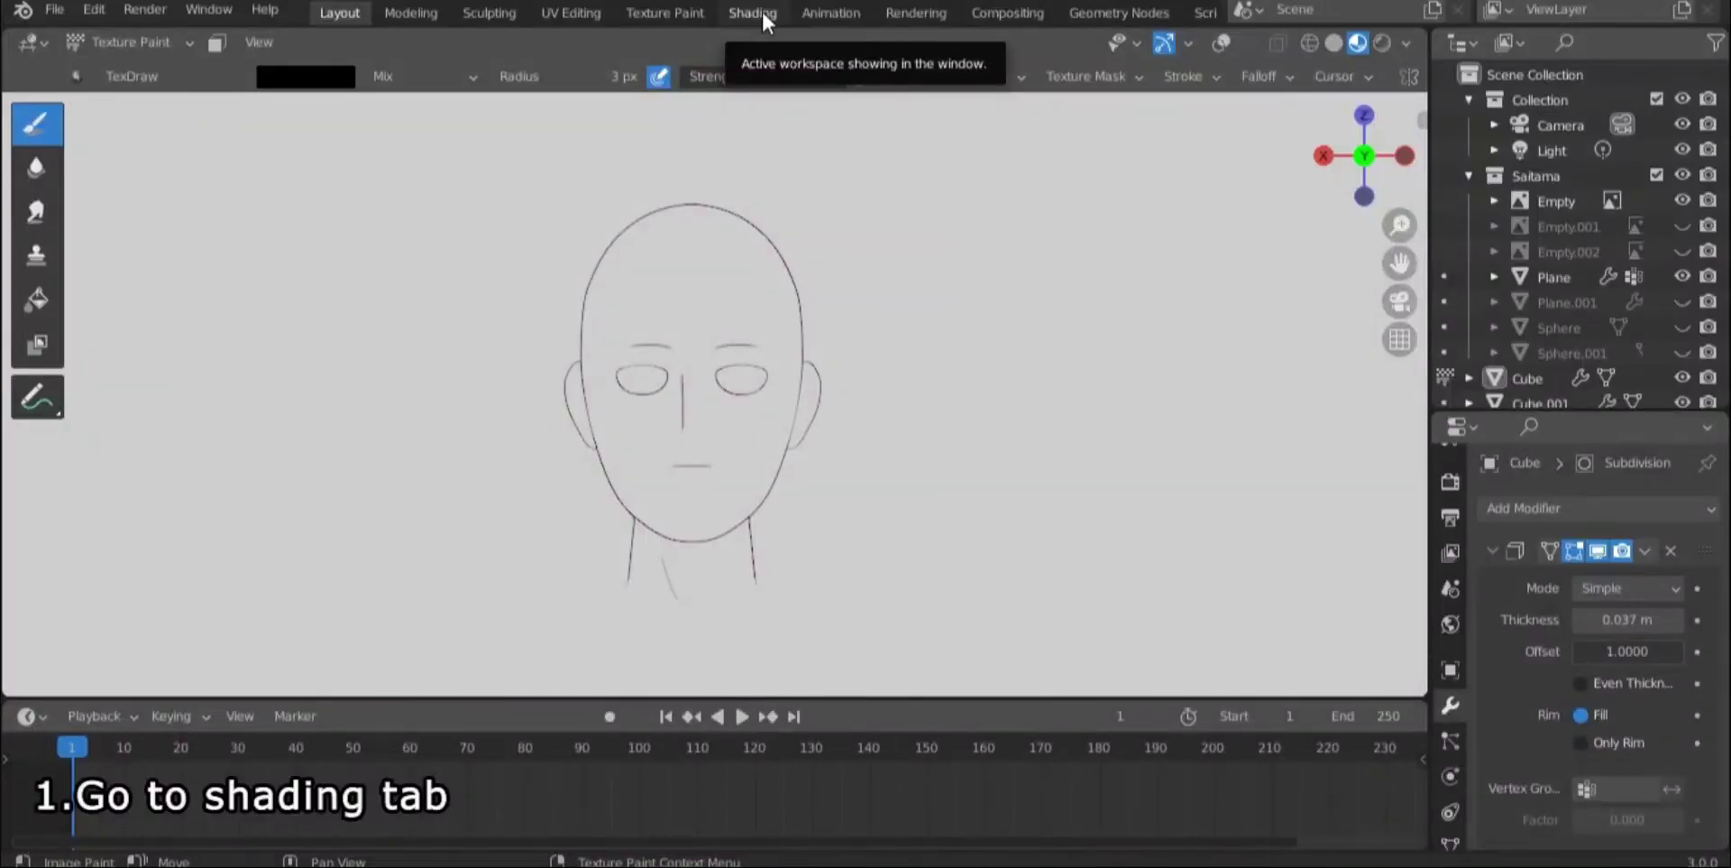
Step: In the Shading workspace, add a Mix RGB node to Material.005 and set its blend mode to Multiply
click(761, 12)
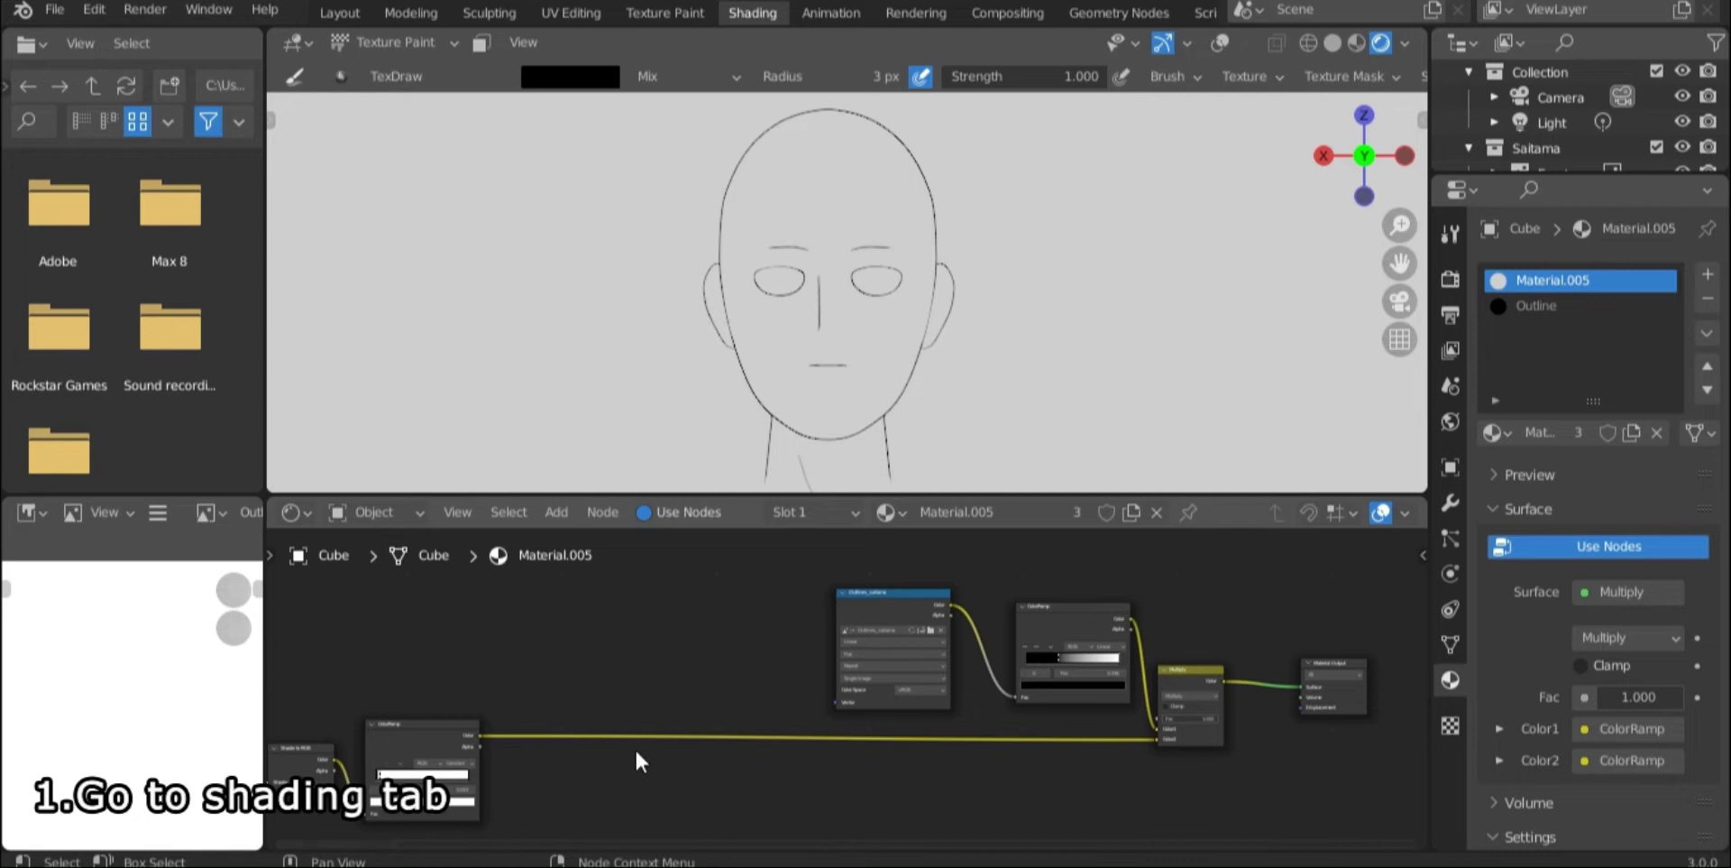
key(shift+a)
click(594, 575)
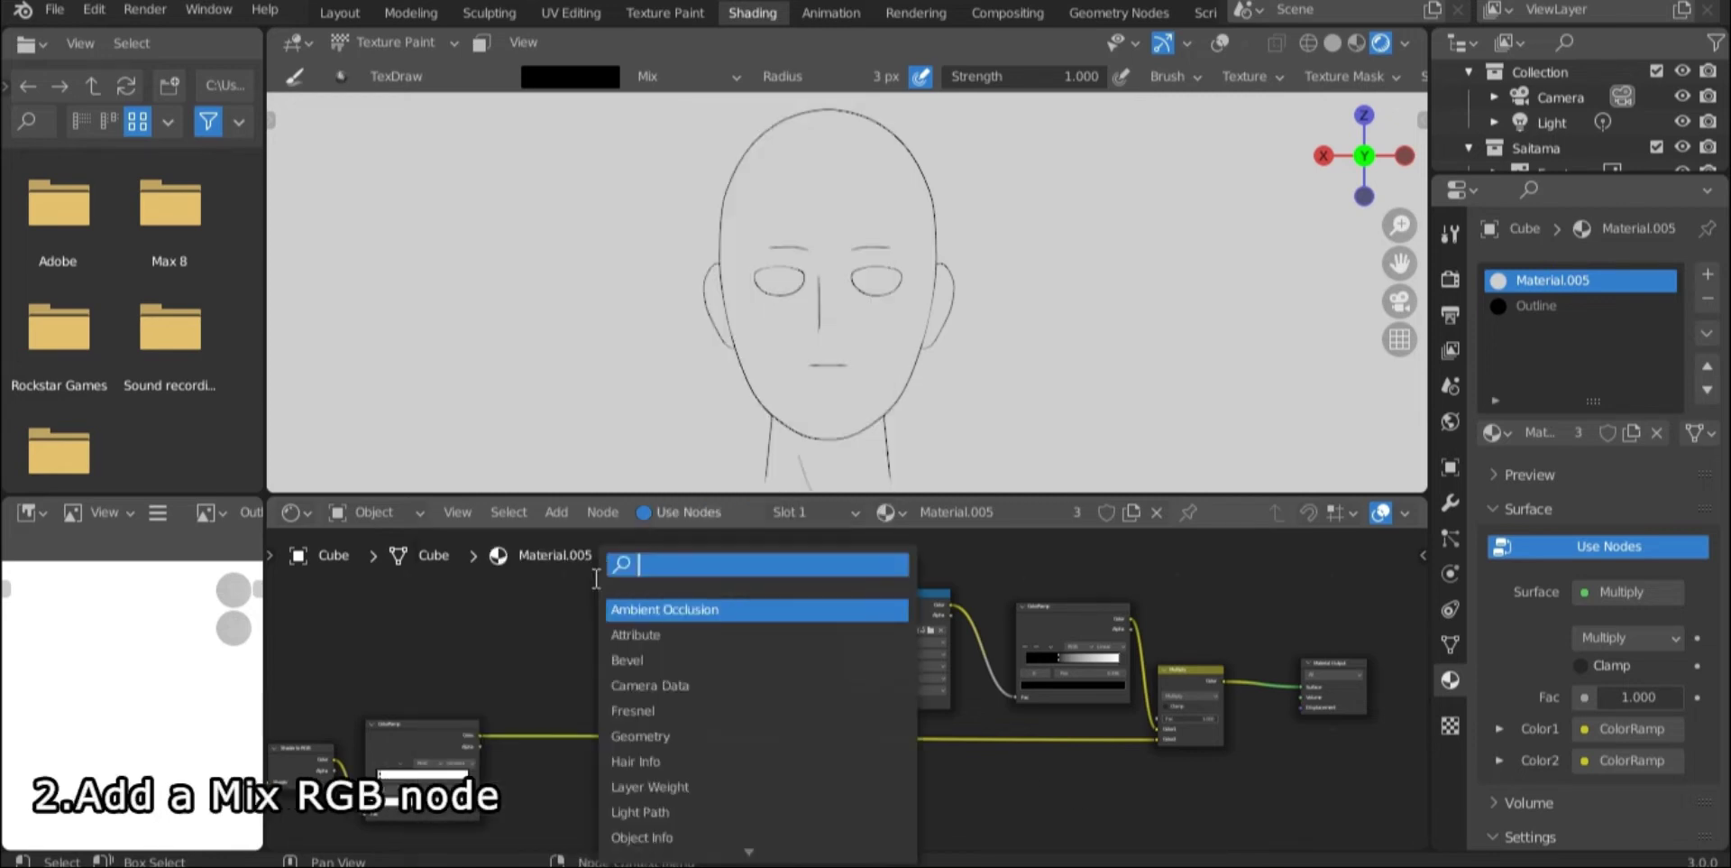
text(mix)
key(Return)
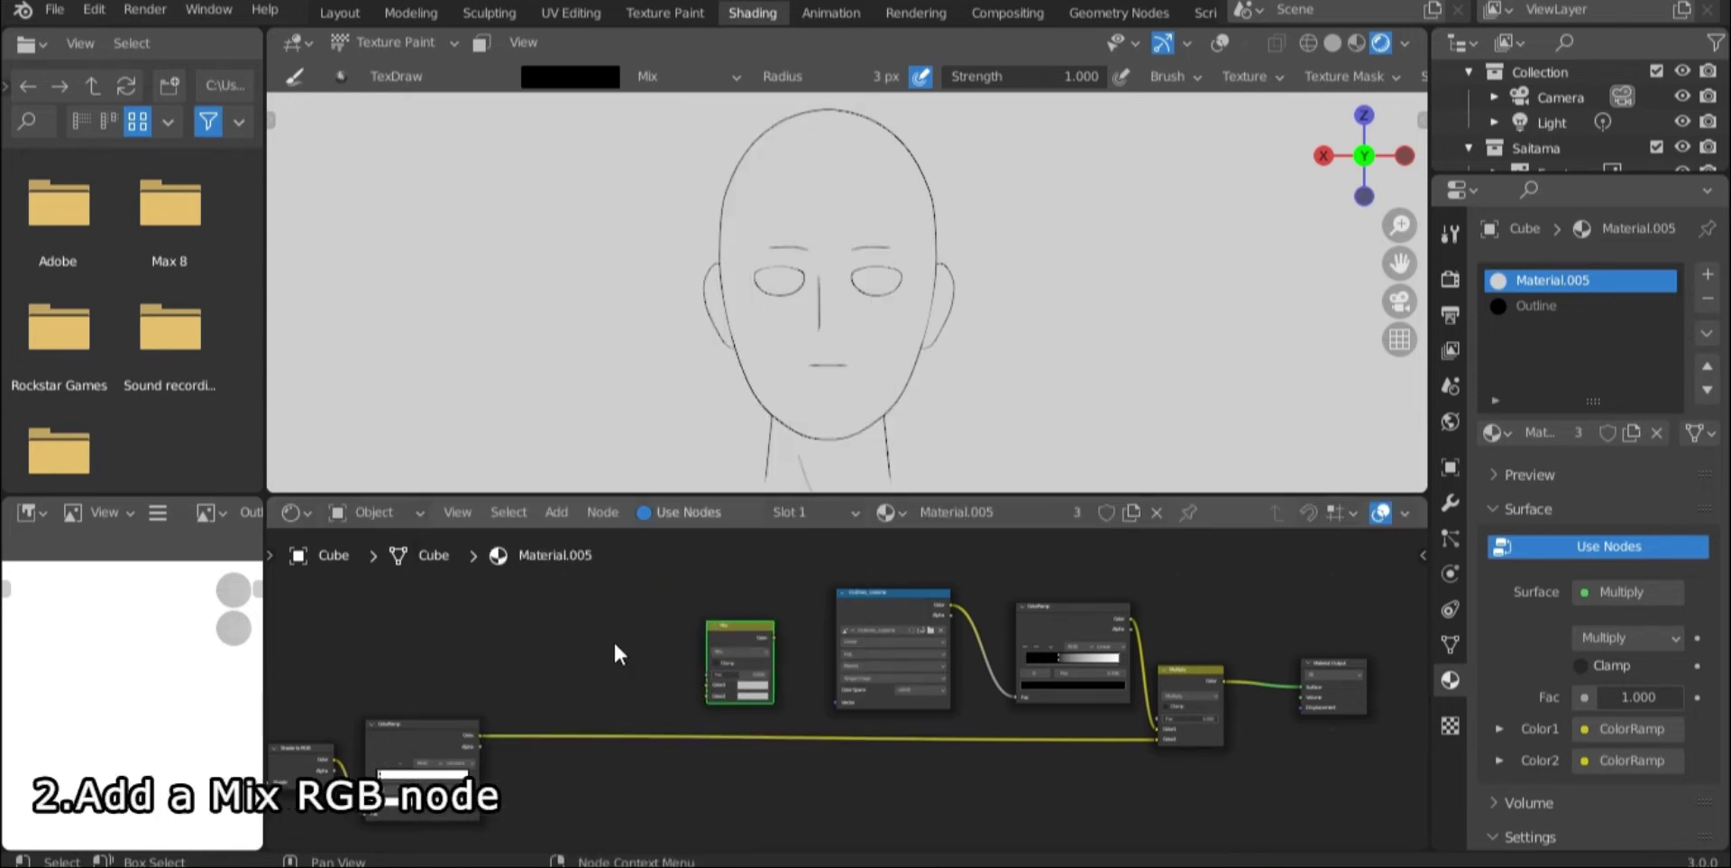
click(738, 650)
click(739, 611)
Step: Add an Image Texture node beside the unconnected Multiply node
middle_drag(643, 660, 819, 715)
key(shift+a)
click(821, 576)
text(image Textur)
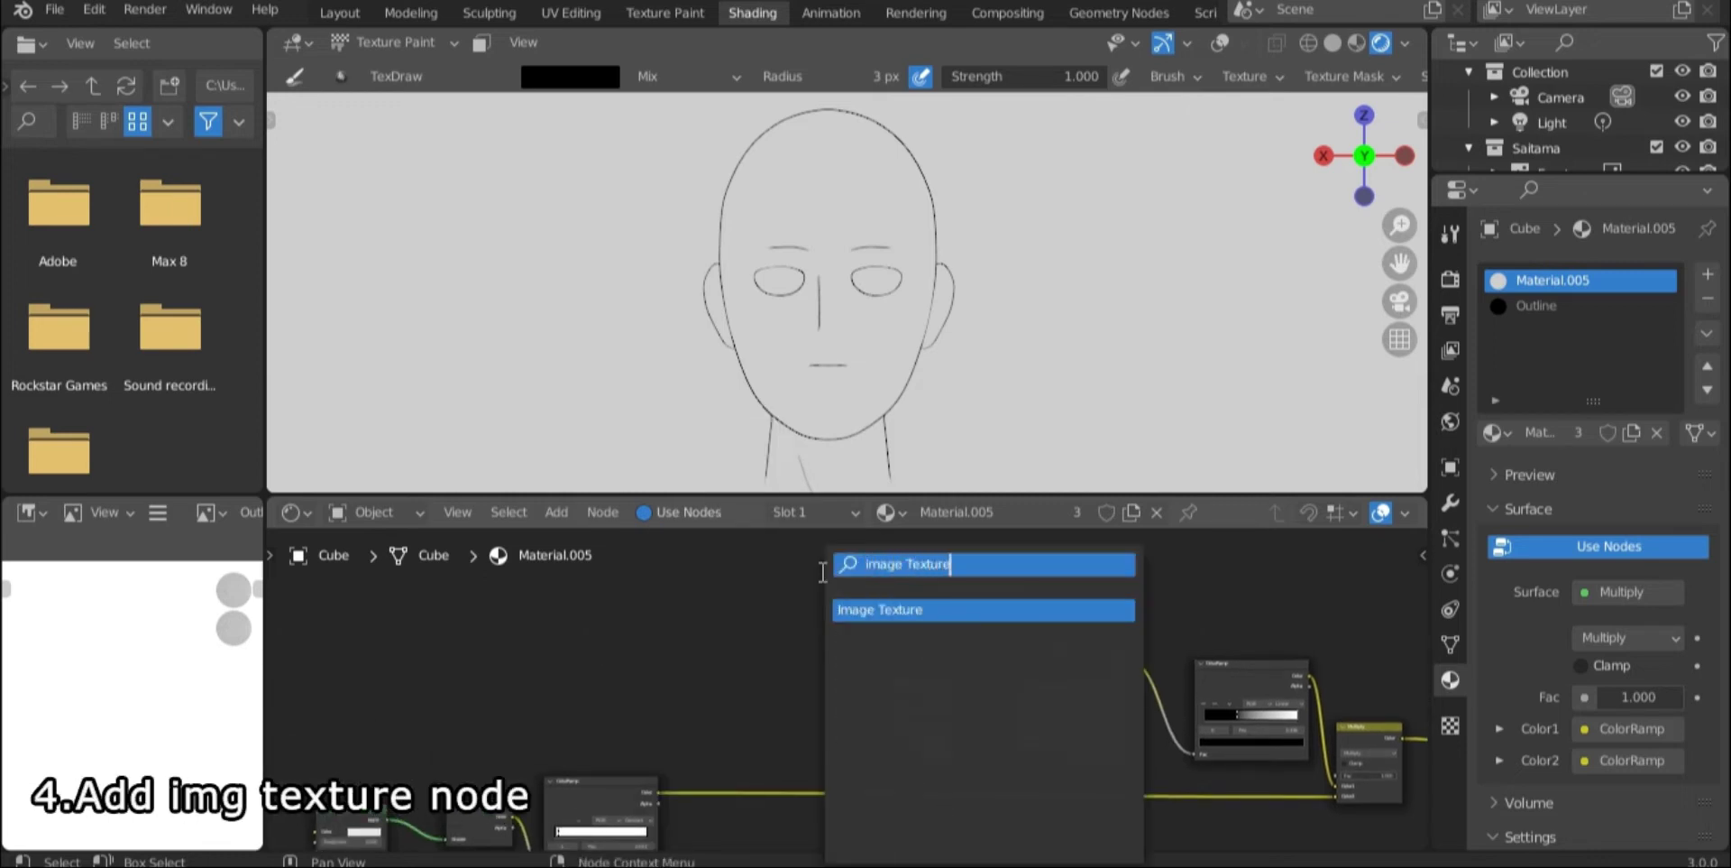
key(Return)
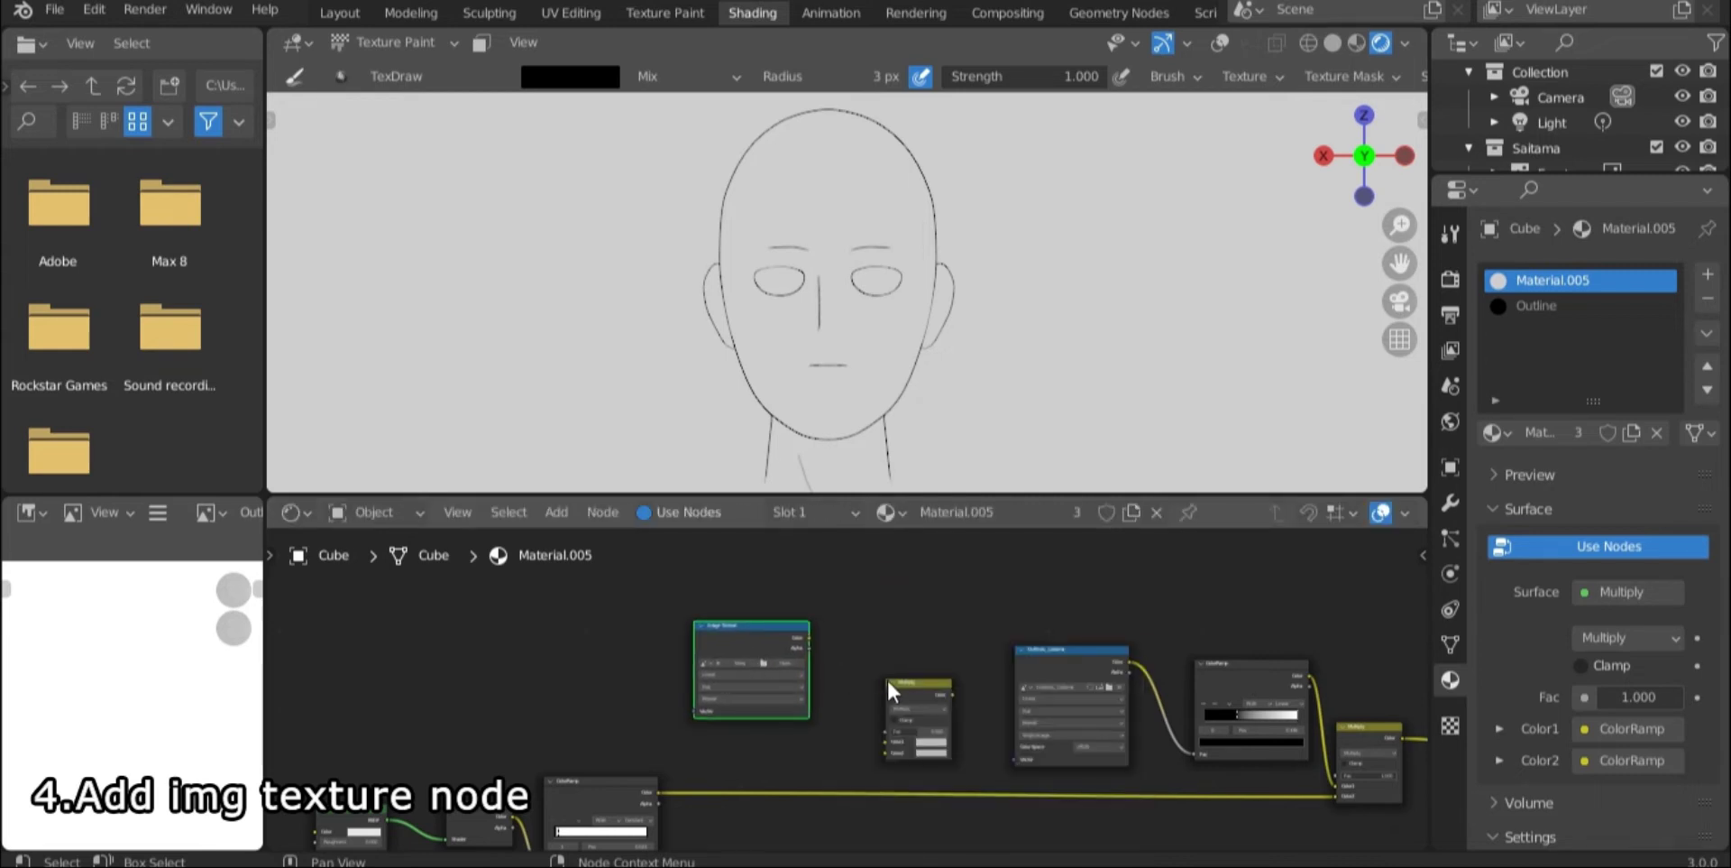
Step: Create a white 5000 × 5000 px image named Base_color_saitama in the new Image Texture node
click(738, 663)
click(756, 615)
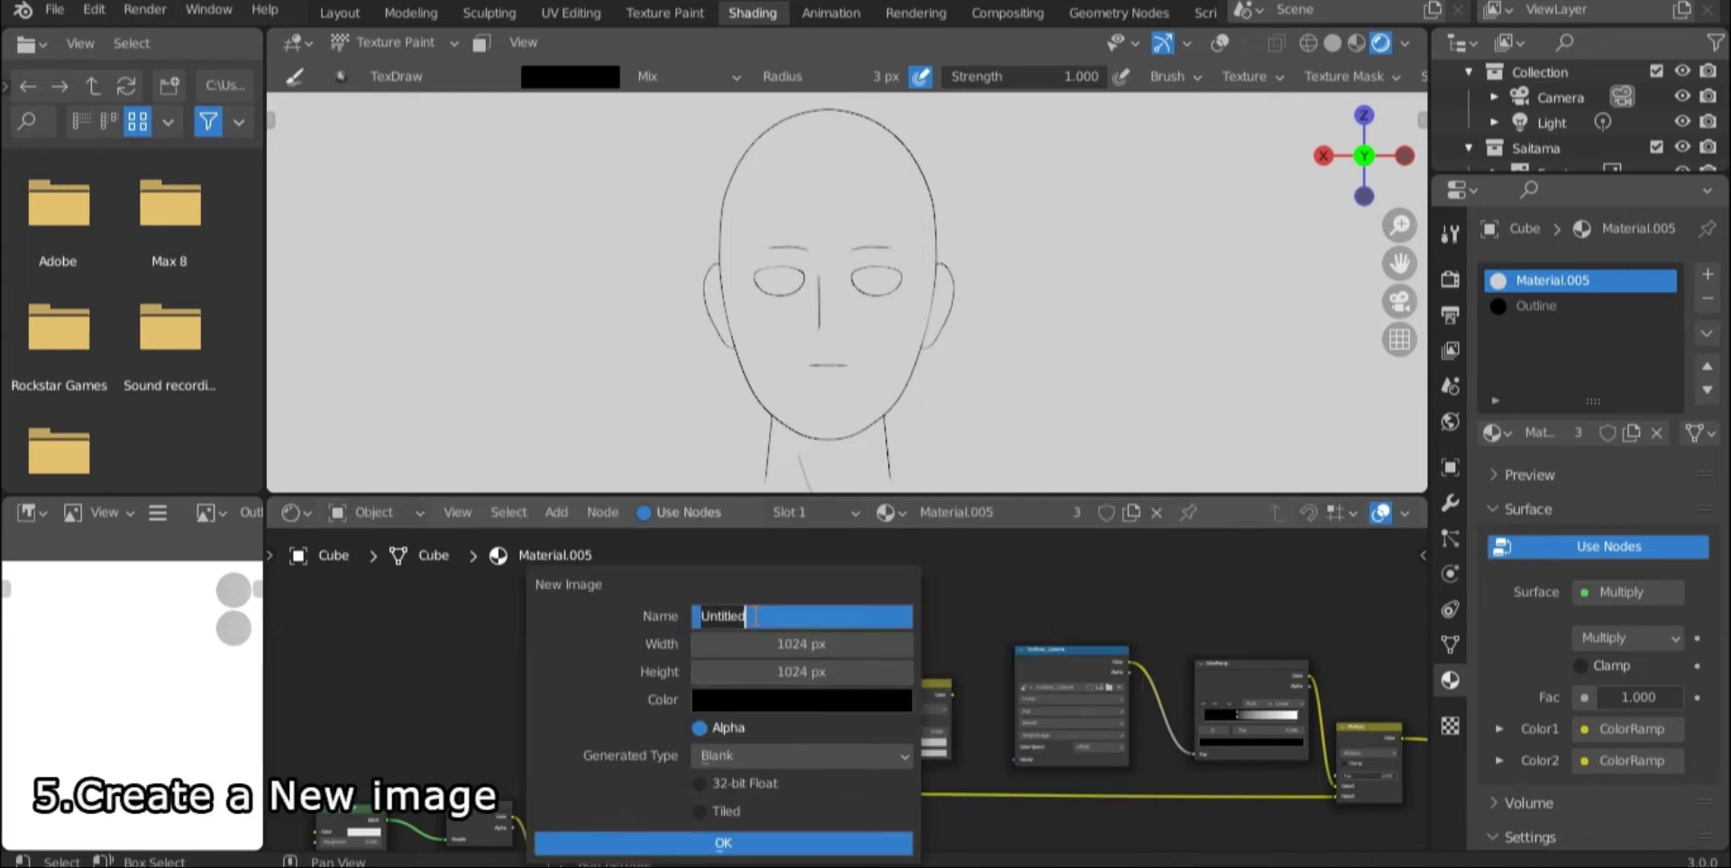
text(Base_color_saitama)
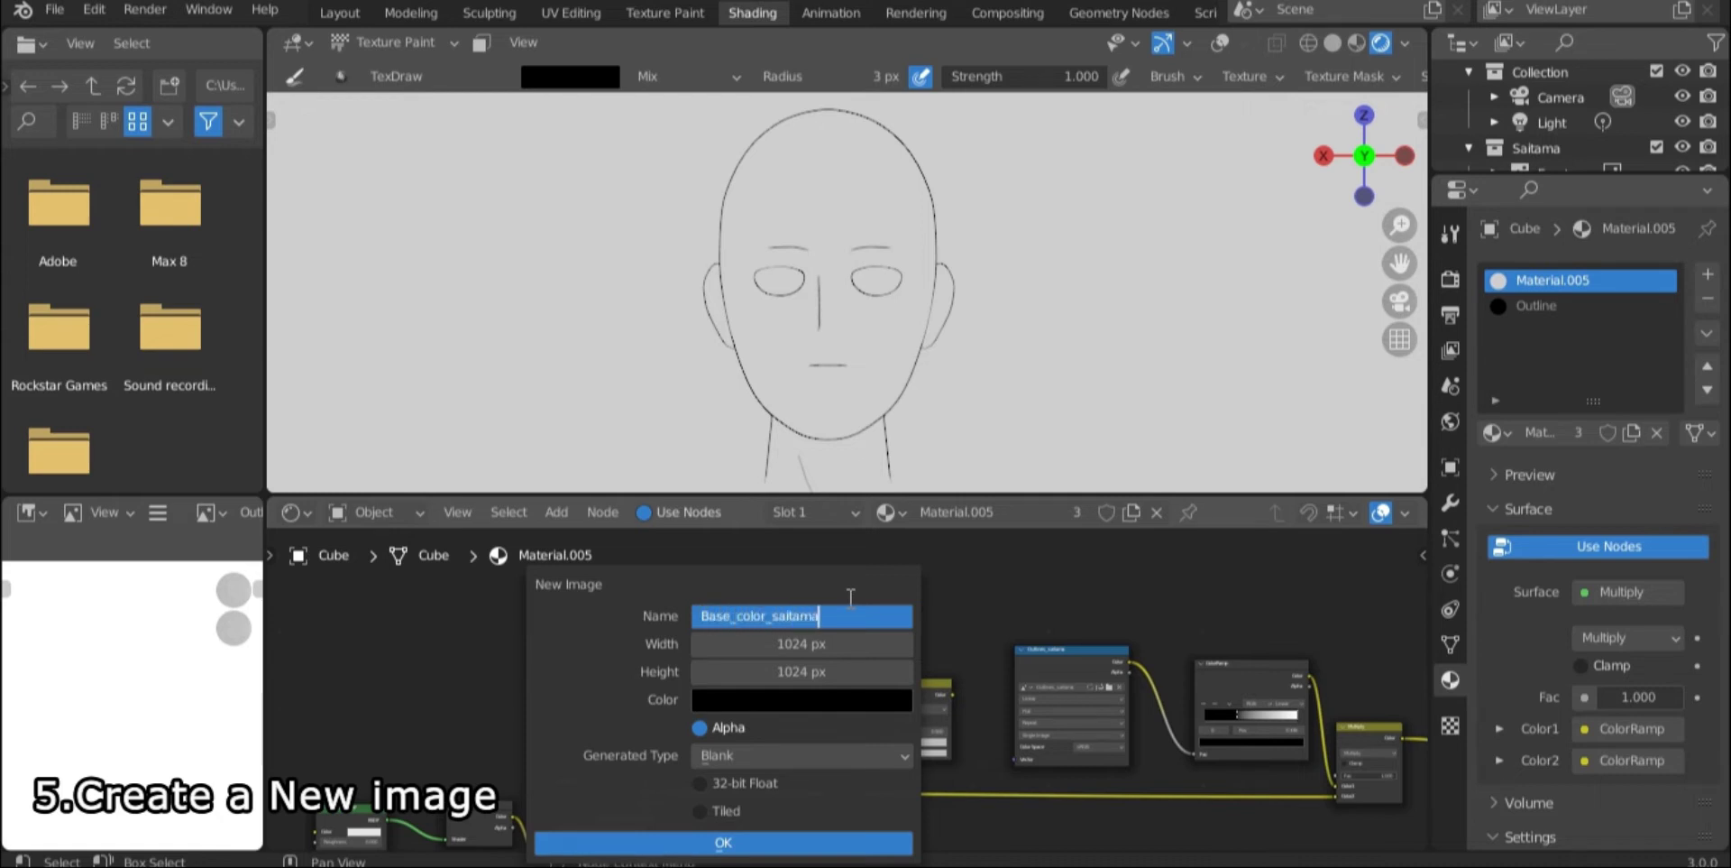
click(848, 644)
click(845, 674)
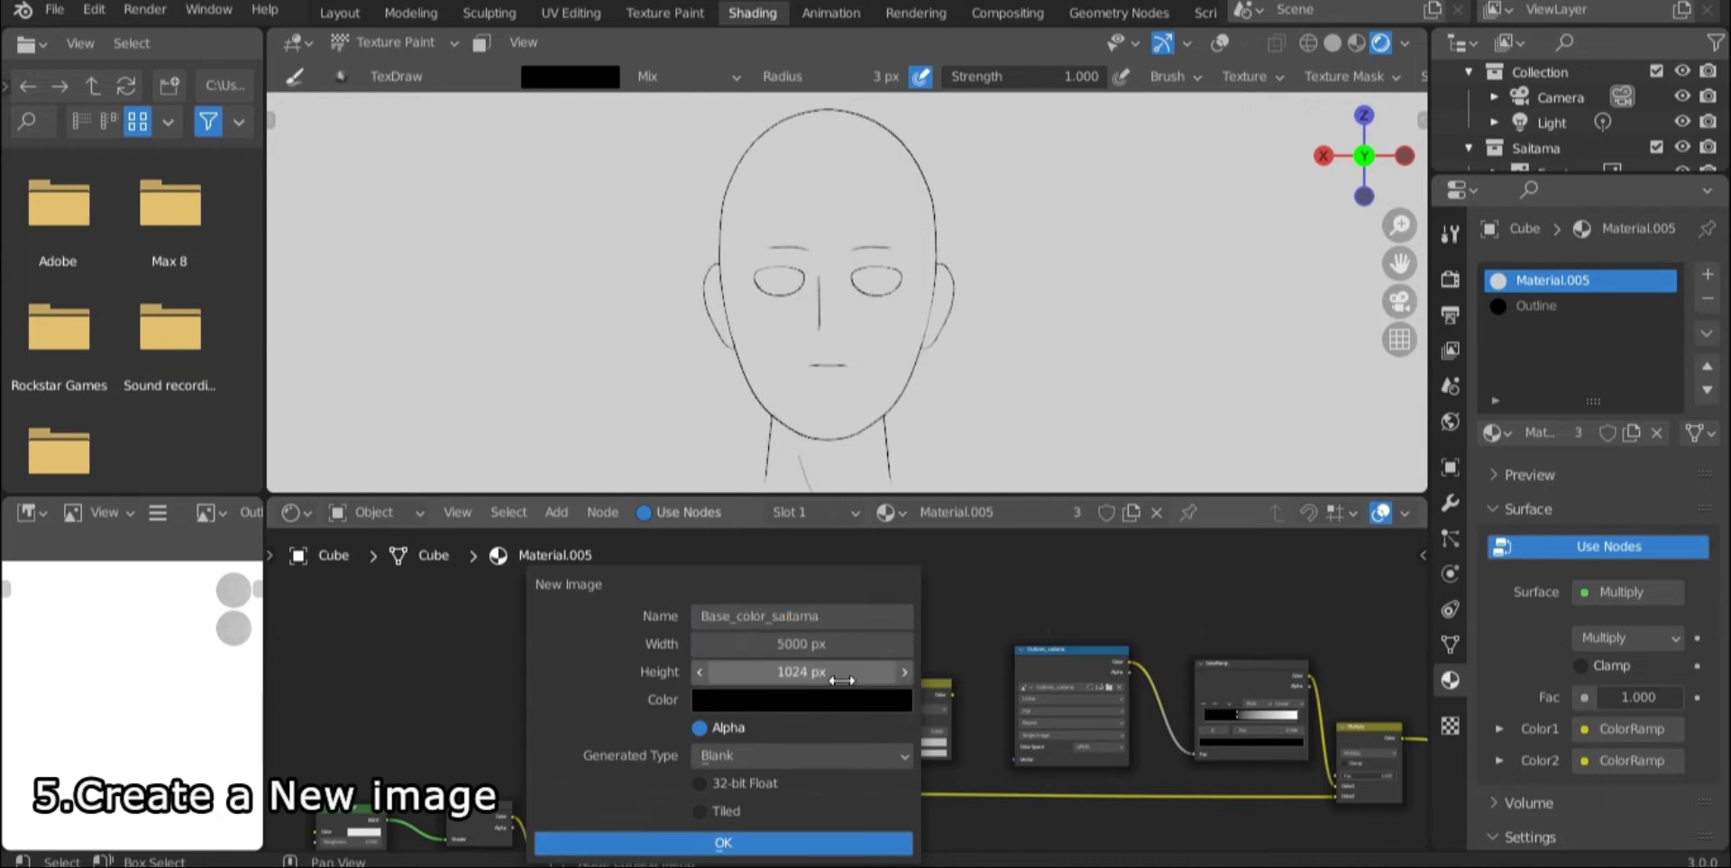
text(5000)
click(799, 708)
click(797, 698)
drag(907, 377, 911, 333)
click(759, 845)
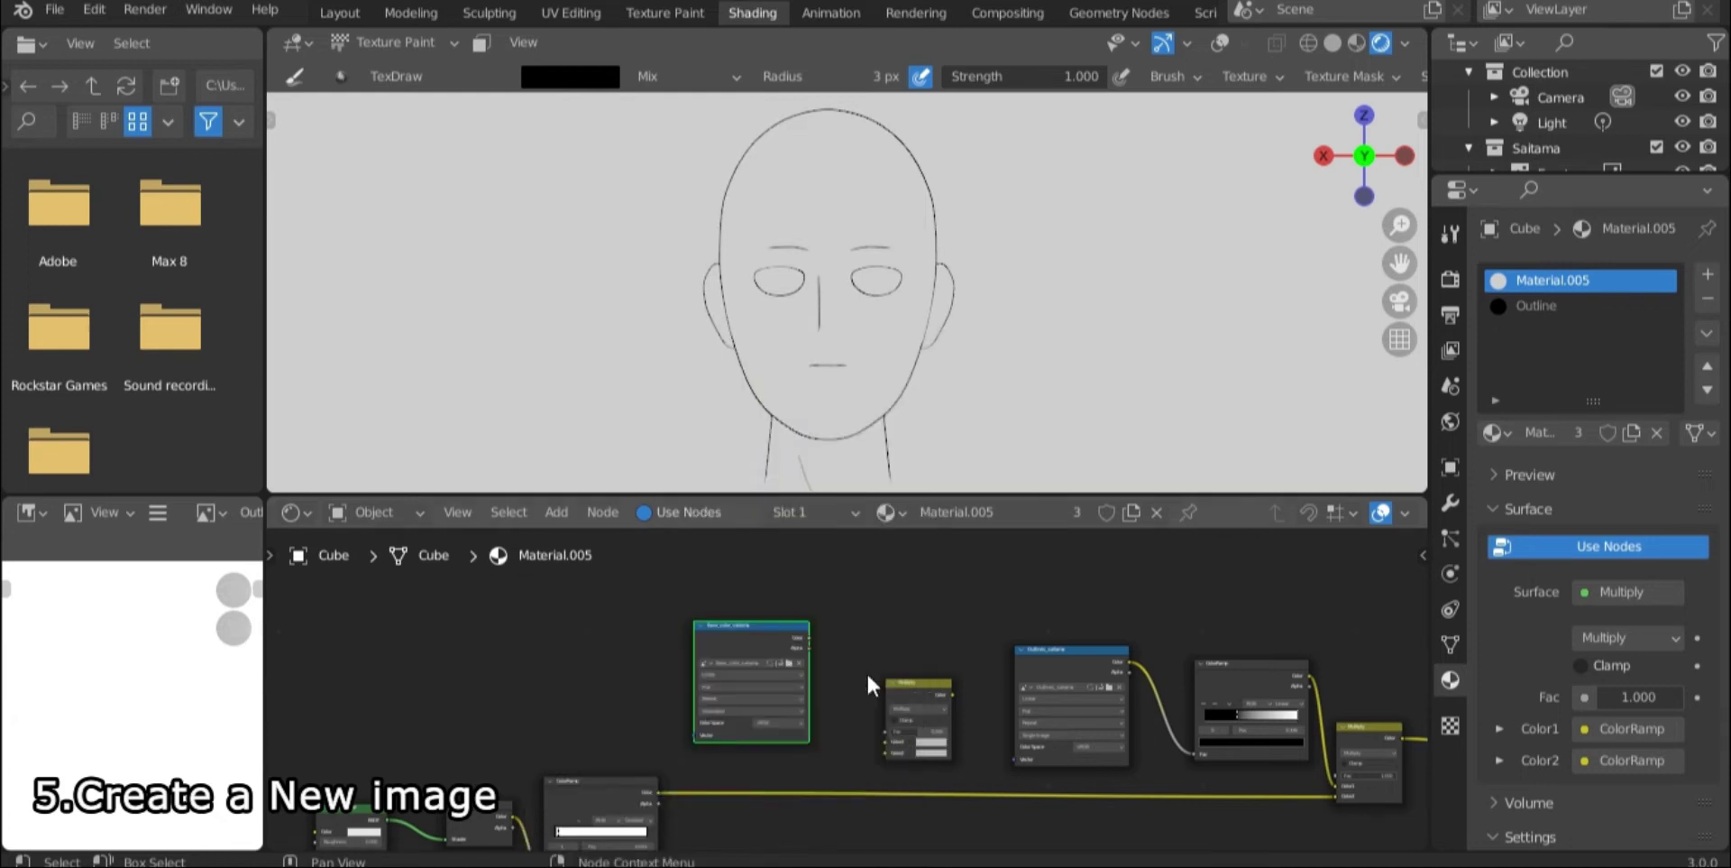
Step: Link the base colour texture and the lower ColorRamp into the new Multiply node, and its output into the final Multiply's Color2
drag(810, 637, 886, 749)
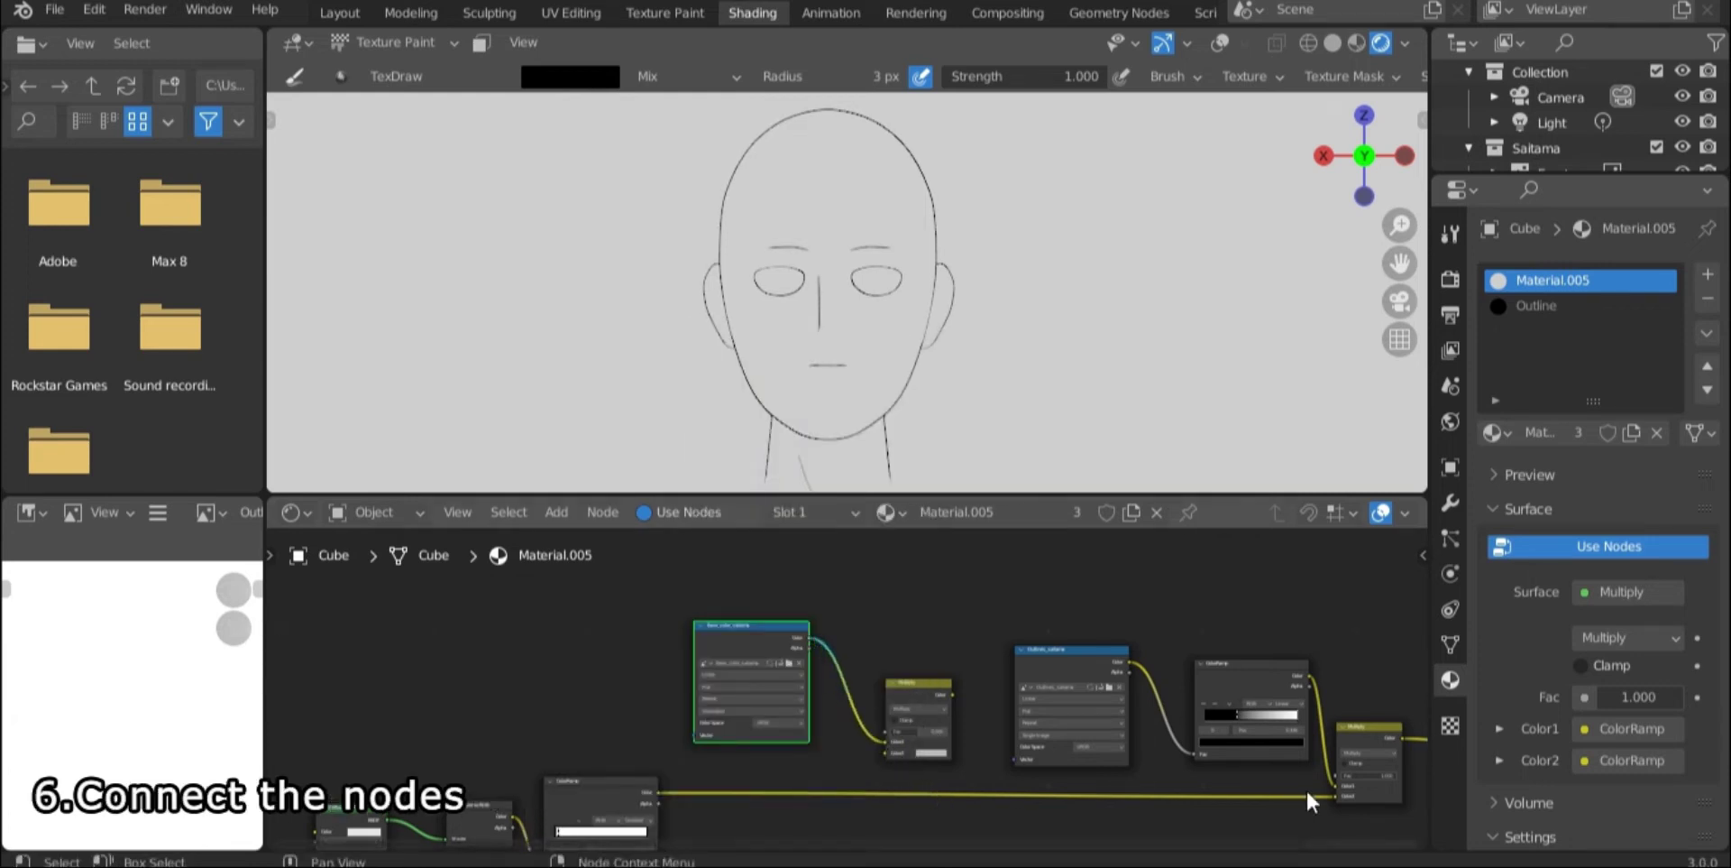
drag(1334, 797, 886, 751)
mouse_move(951, 692)
mouse_down()
mouse_move(1017, 783)
mouse_move(1335, 794)
mouse_up()
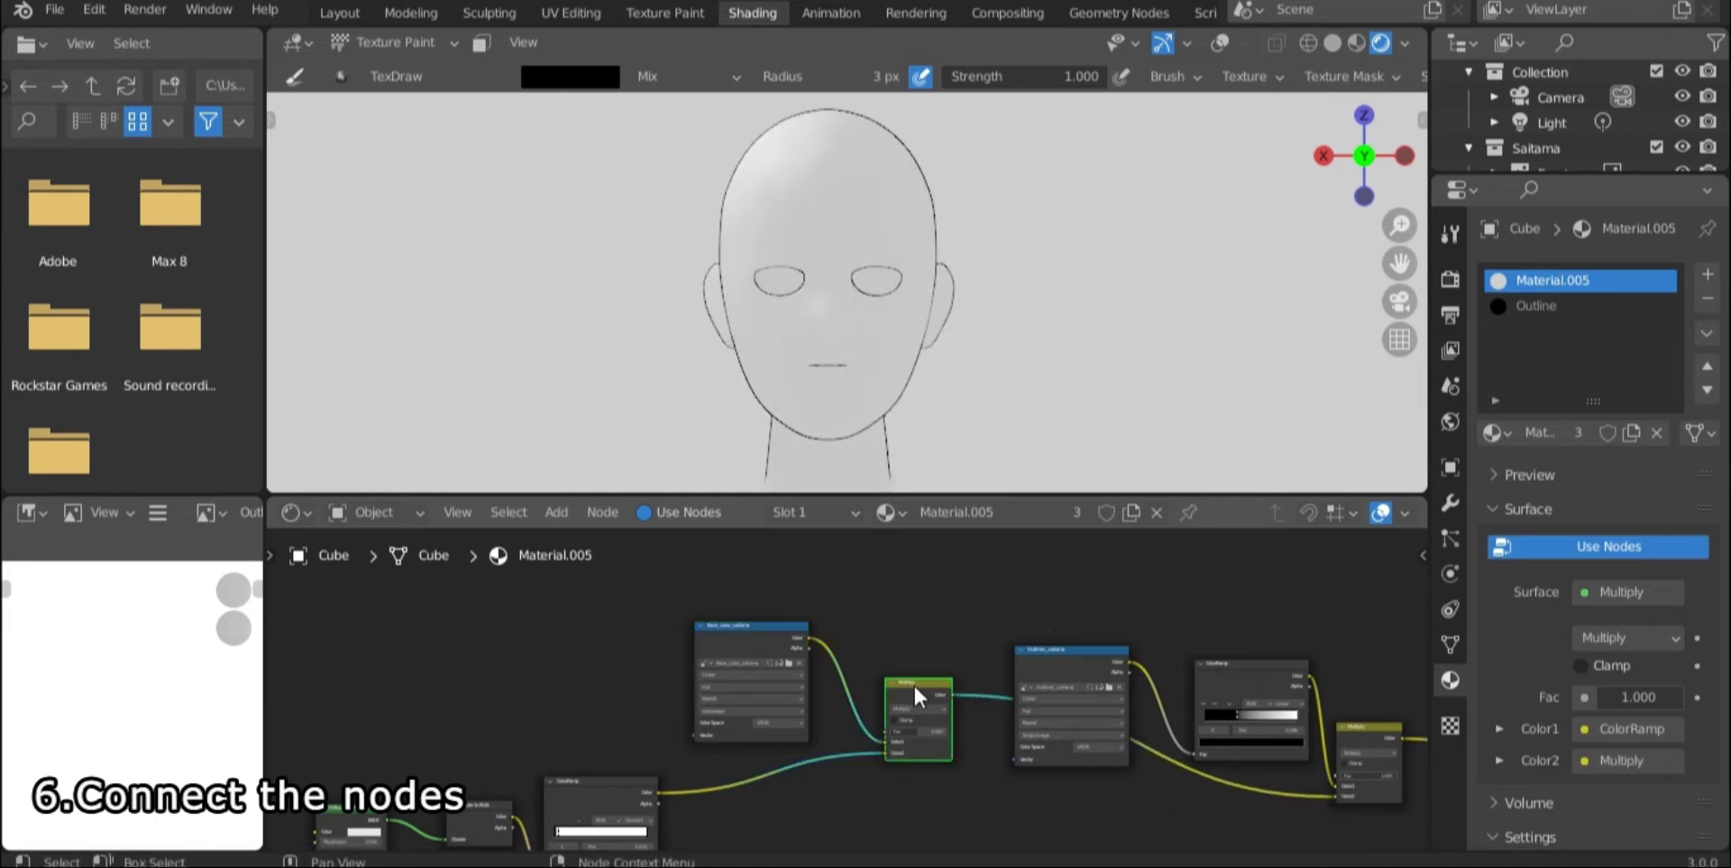
Step: Rearrange the node tree, placing the new Multiply node below the image textures and shifting the base texture and shading nodes clear
drag(911, 689, 975, 795)
click(790, 629)
drag(760, 648, 854, 670)
middle_drag(668, 726, 781, 678)
drag(480, 678, 716, 799)
drag(714, 747, 614, 796)
middle_drag(781, 736, 727, 721)
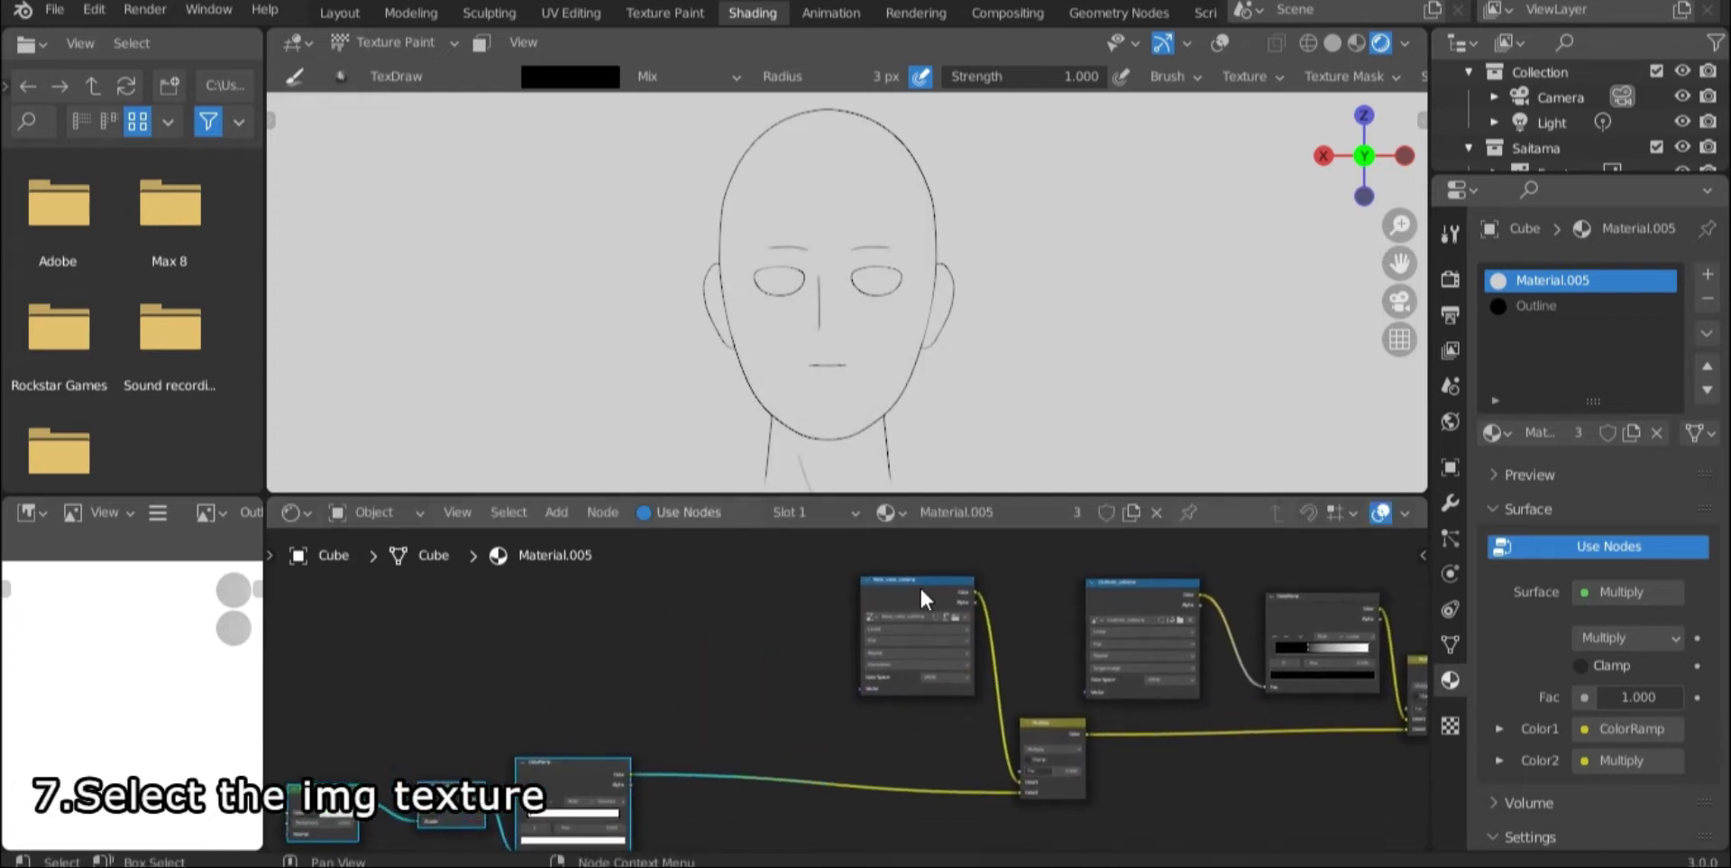
Step: Make the Base_color_saitama texture node active and open the Texture Paint workspace with that image ready for painting
click(920, 596)
click(659, 11)
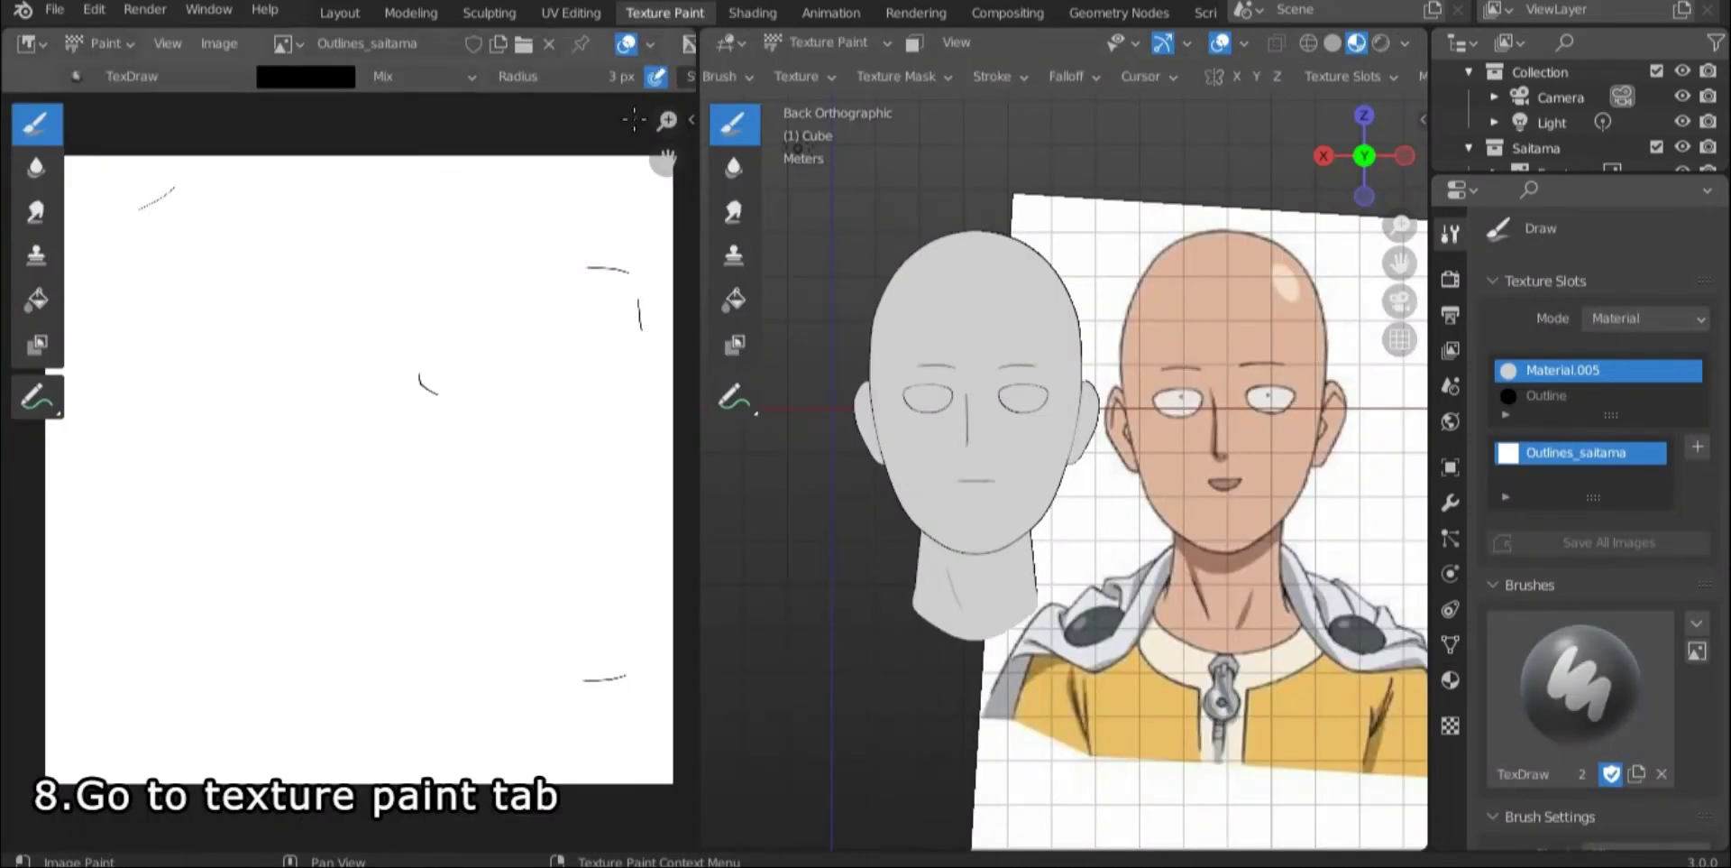
click(762, 9)
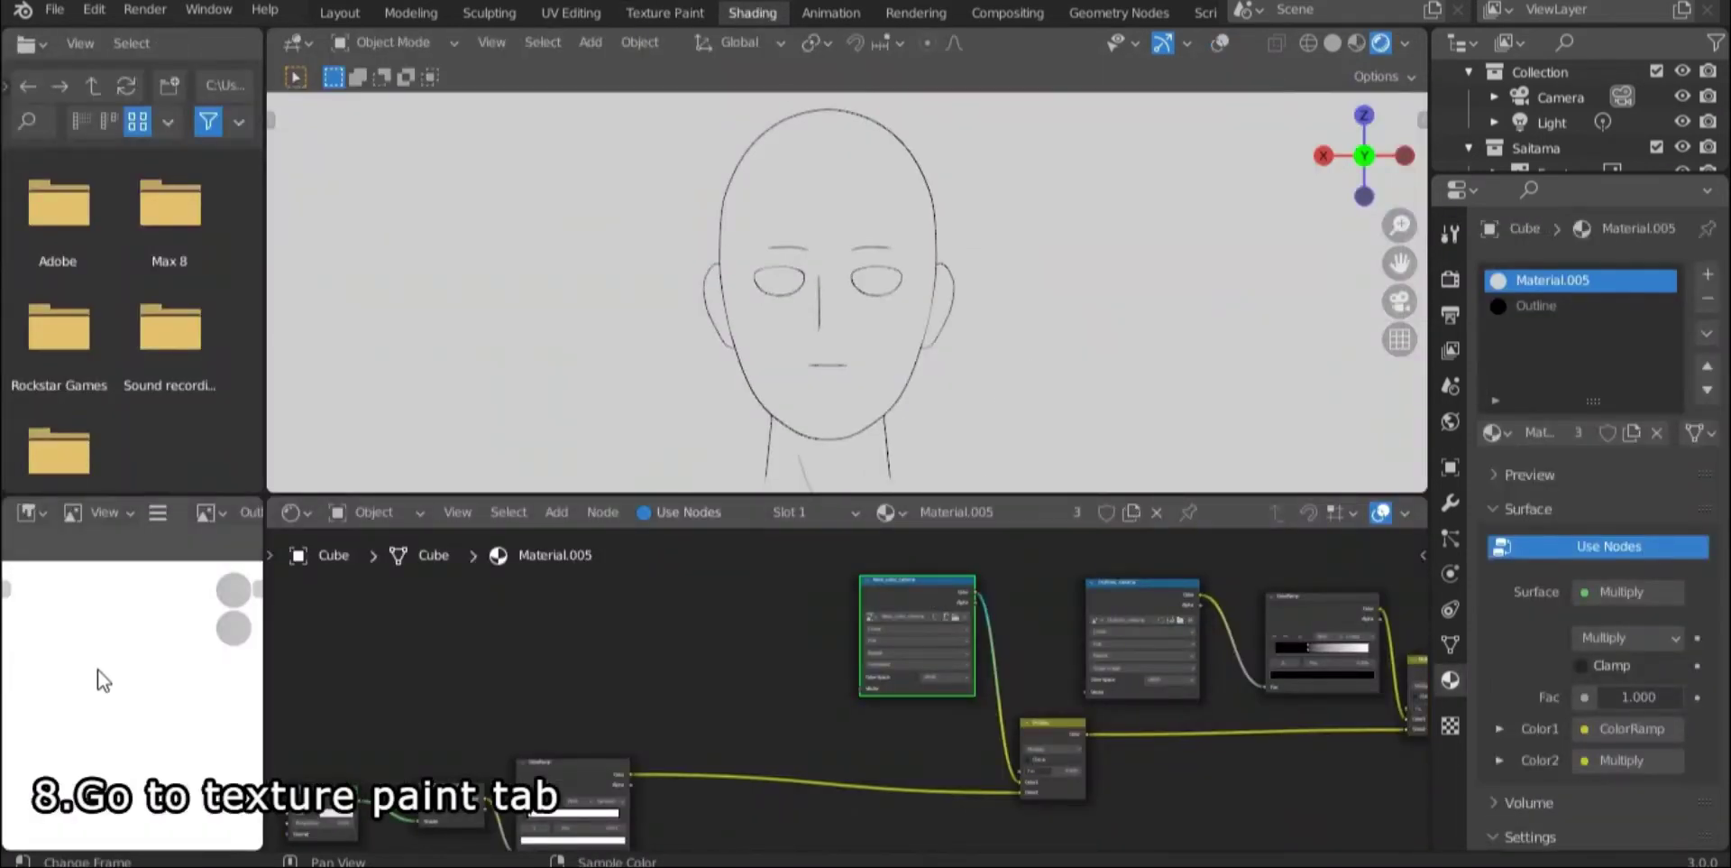
scroll(174, 697, down, 4)
scroll(174, 697, up, 1)
scroll(766, 654, up, 3)
middle_drag(788, 649, 606, 733)
scroll(606, 733, up, 2)
click(1053, 649)
click(716, 657)
click(636, 15)
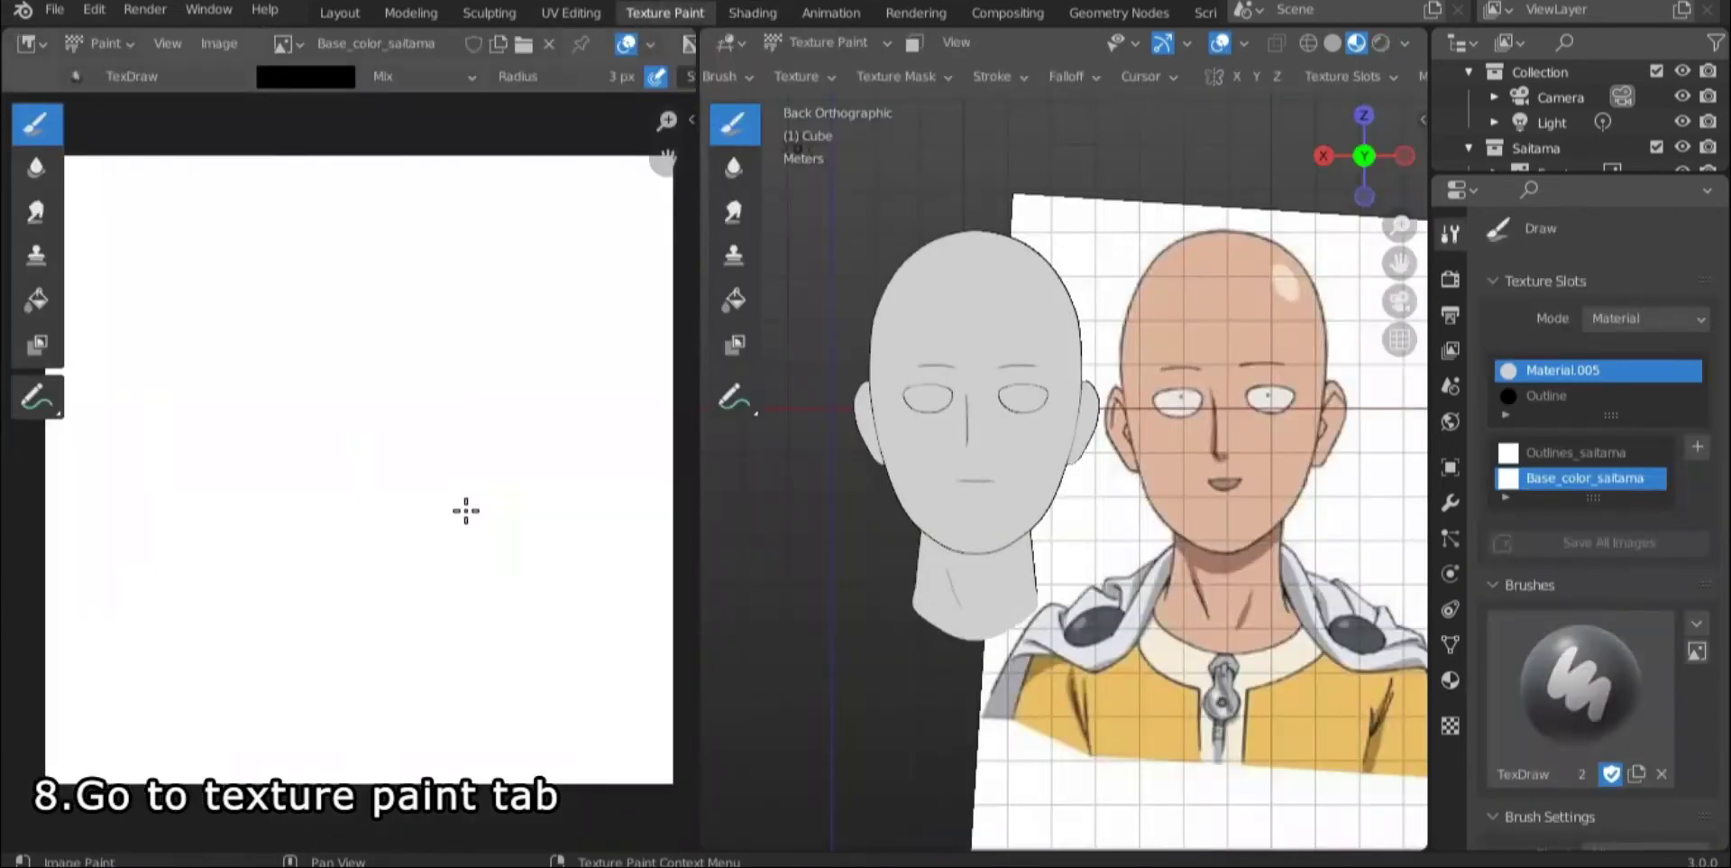
Step: Fill the Base_color_saitama image with the skin colour sampled from the reference head, using the Fill tool
click(306, 76)
click(482, 355)
click(1202, 336)
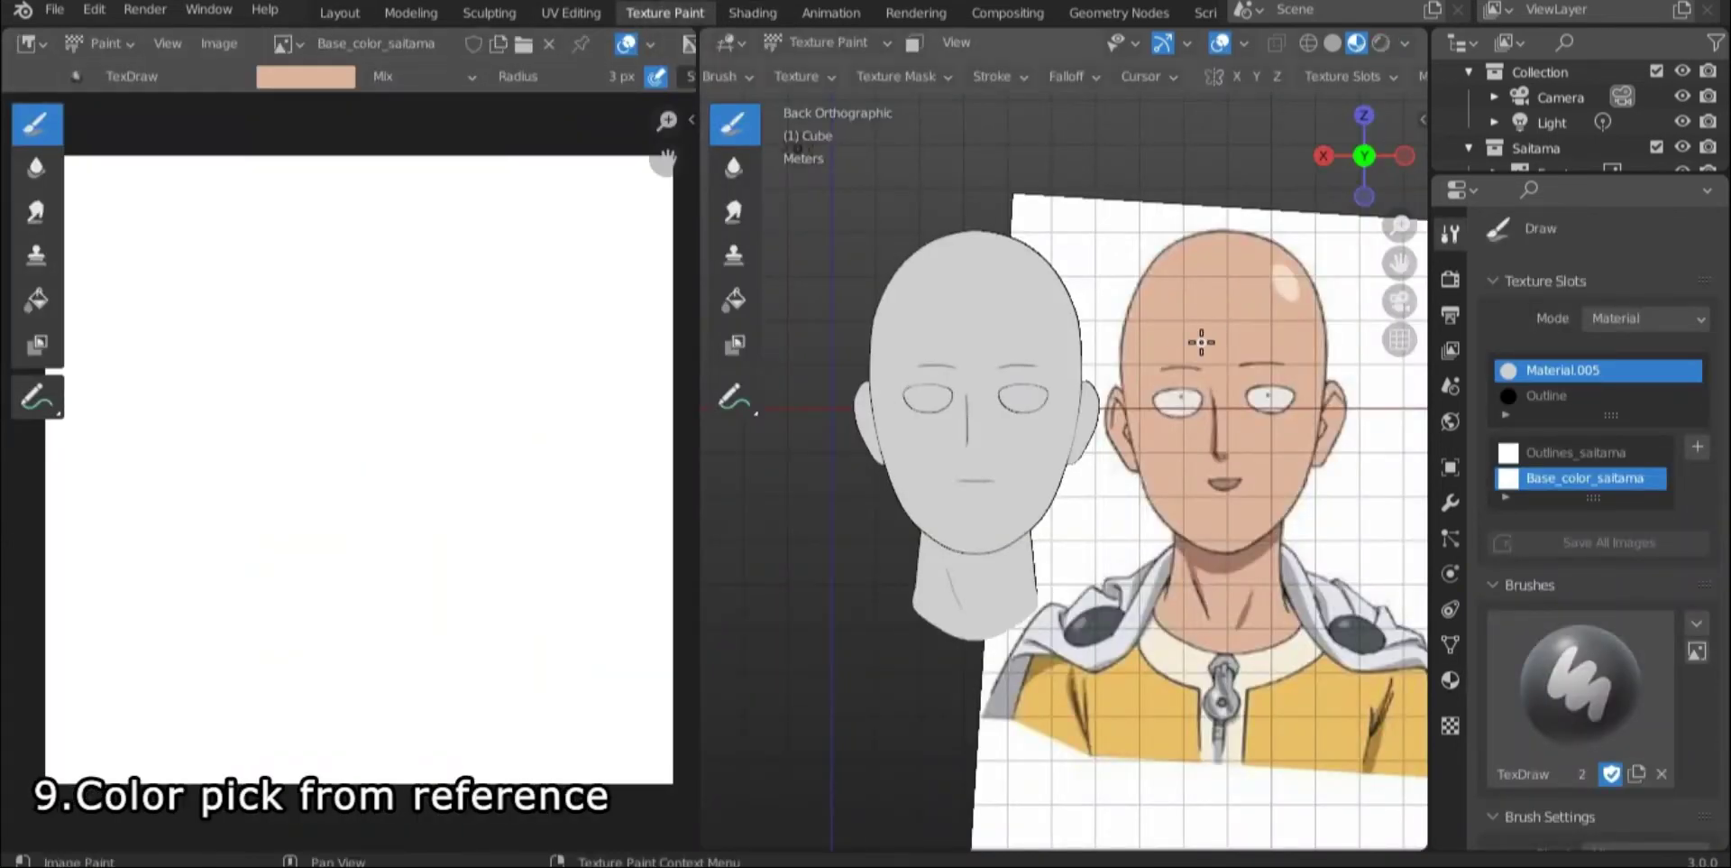
click(52, 301)
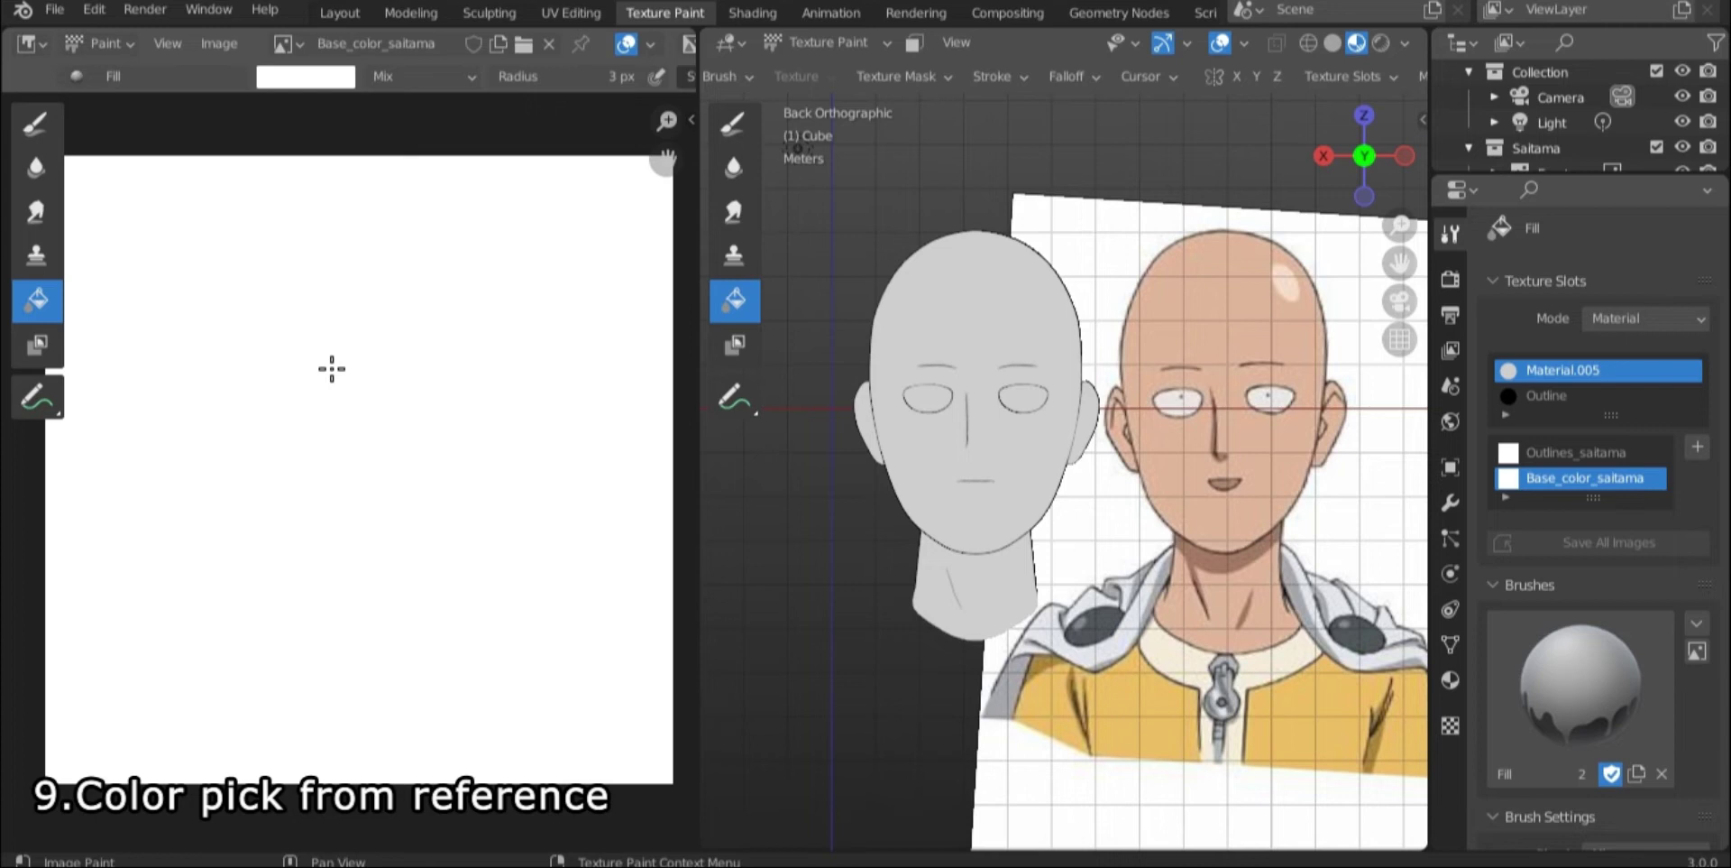
click(320, 77)
click(487, 349)
click(1199, 293)
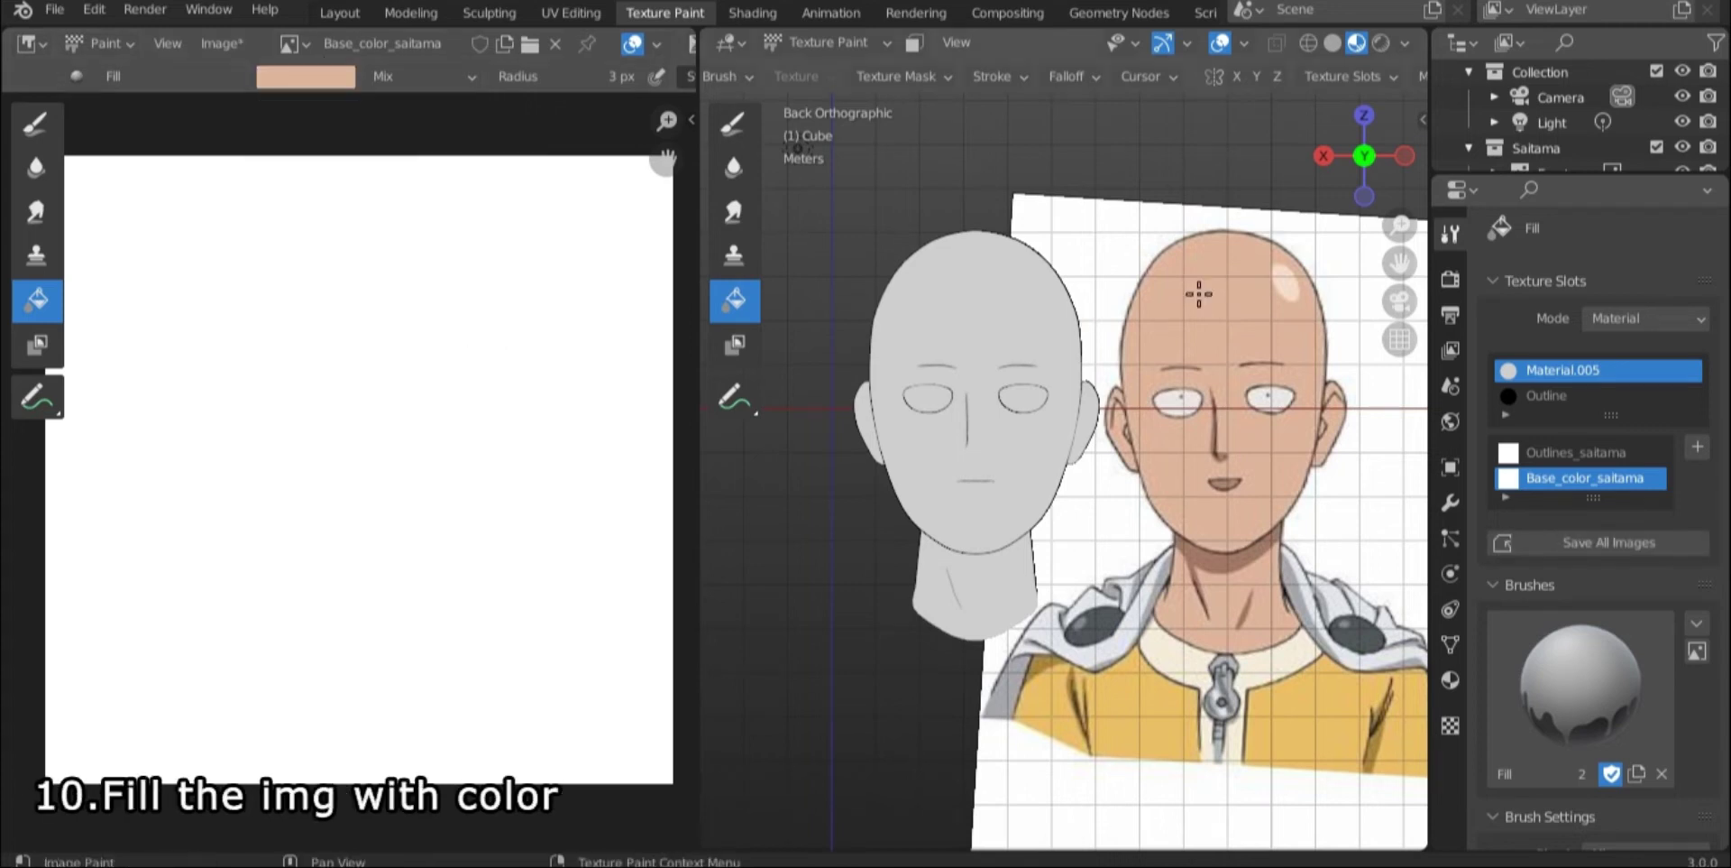
click(464, 375)
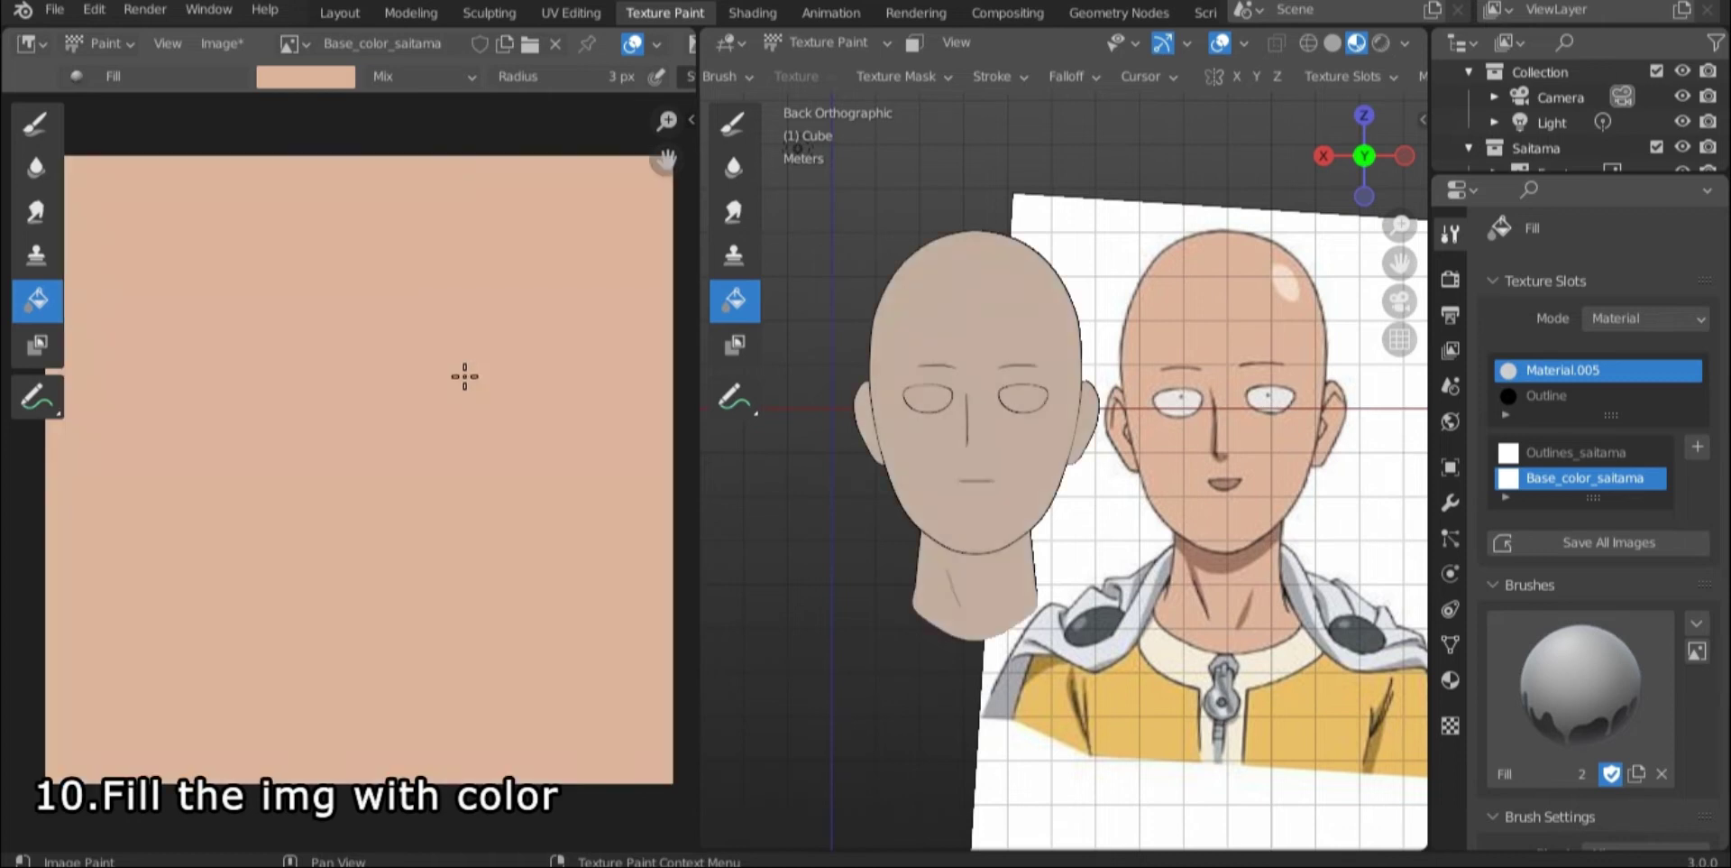
Step: In the Shading workspace, show the viewport in rendered shading with overlays on, and reposition the base colour texture node
click(771, 9)
click(1359, 45)
click(1379, 42)
click(1221, 43)
drag(767, 630, 586, 667)
middle_drag(590, 676, 666, 616)
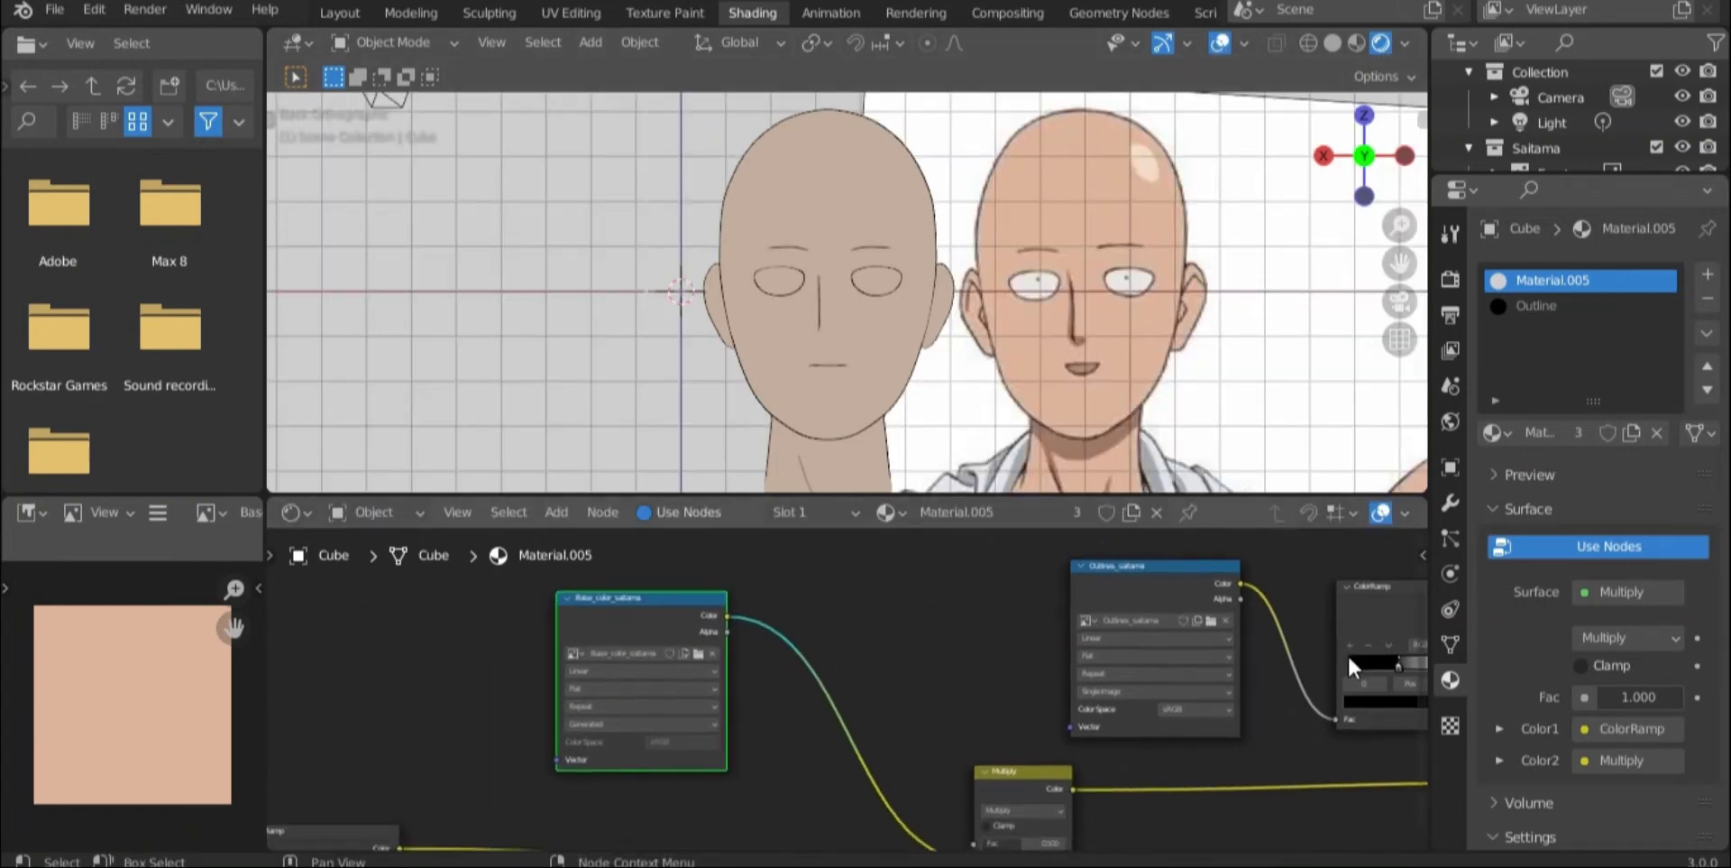
Step: Set the scene's colour management View Transform to Standard
click(1450, 280)
scroll(1518, 519, down, 1)
click(1450, 311)
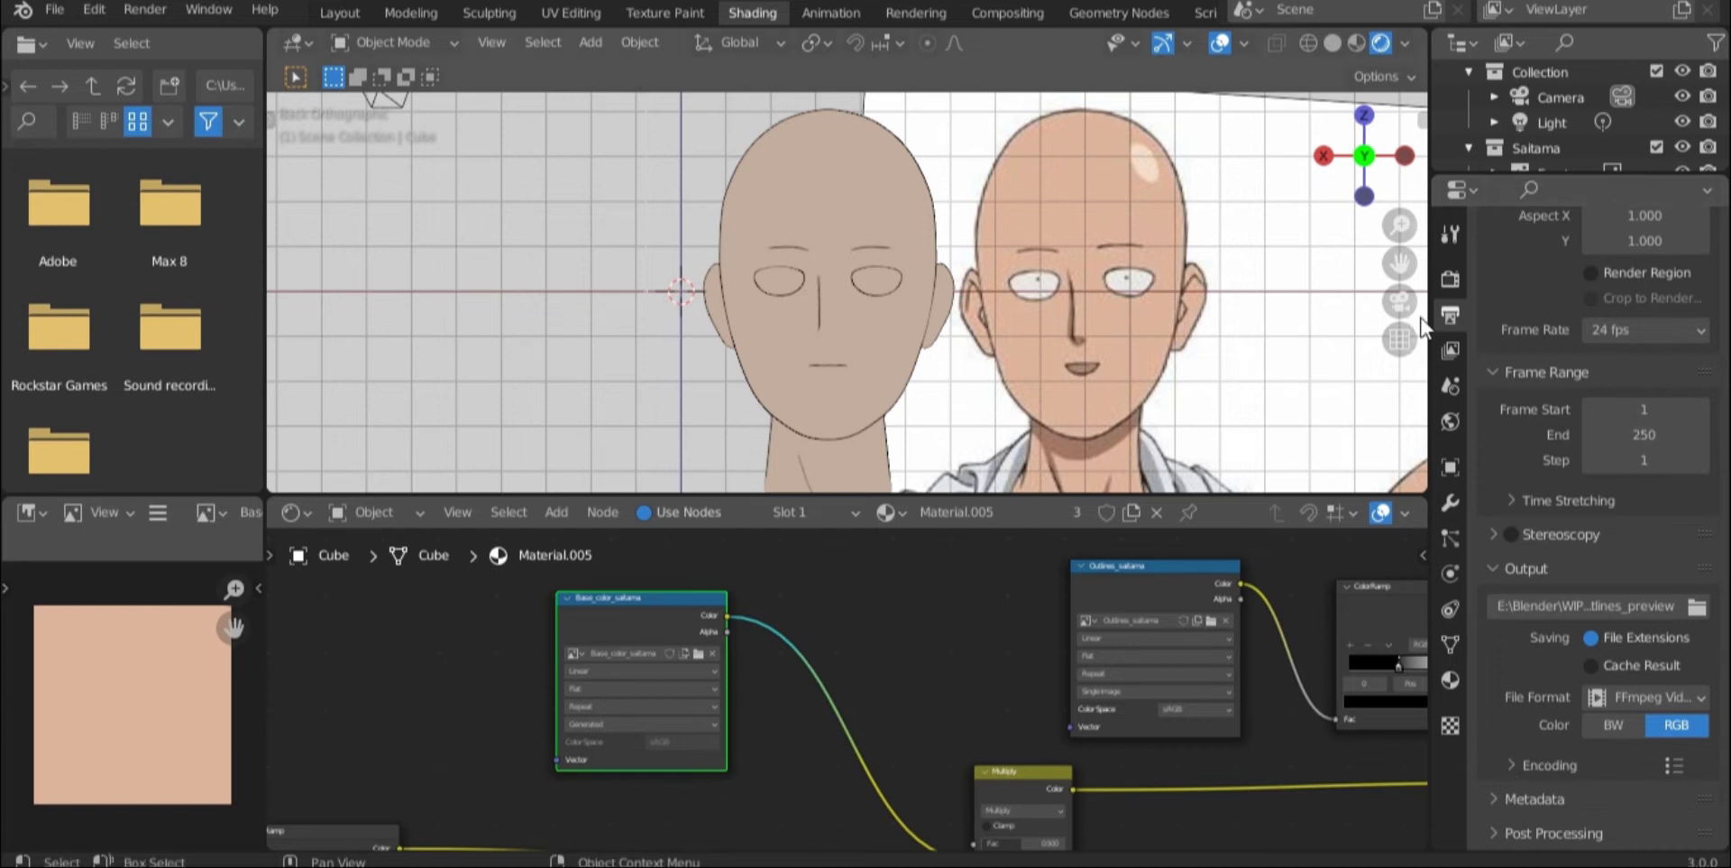
click(1450, 280)
scroll(1503, 738, down, 5)
click(1653, 667)
click(1620, 696)
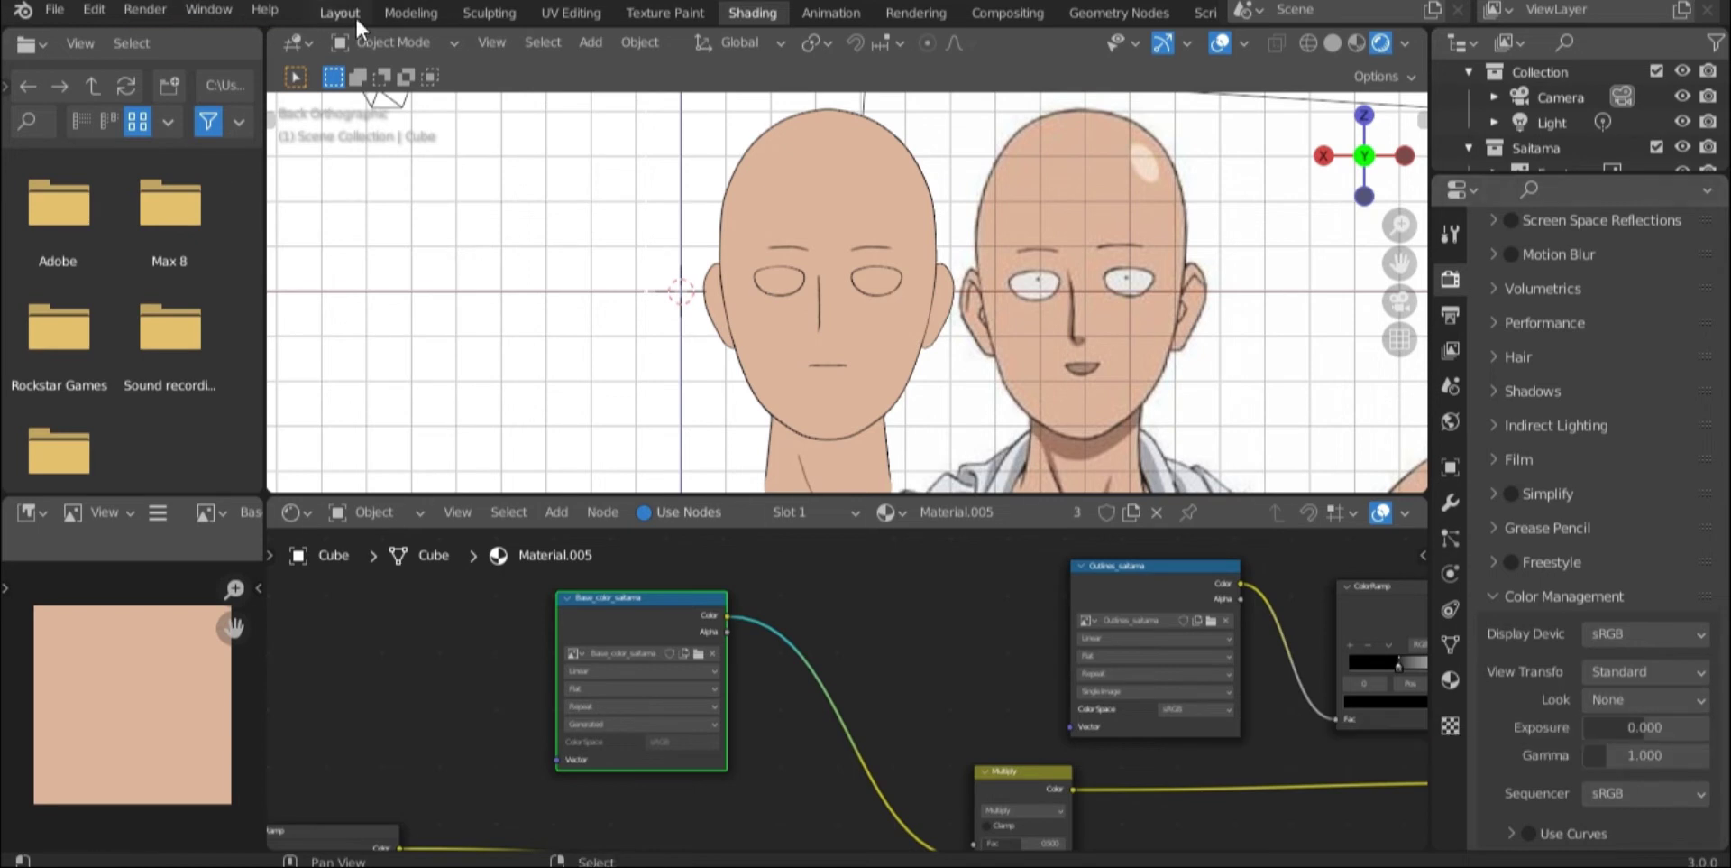
Step: In the Layout workspace, put the head mesh in Edit Mode and select the linked faces of both eyes
click(665, 12)
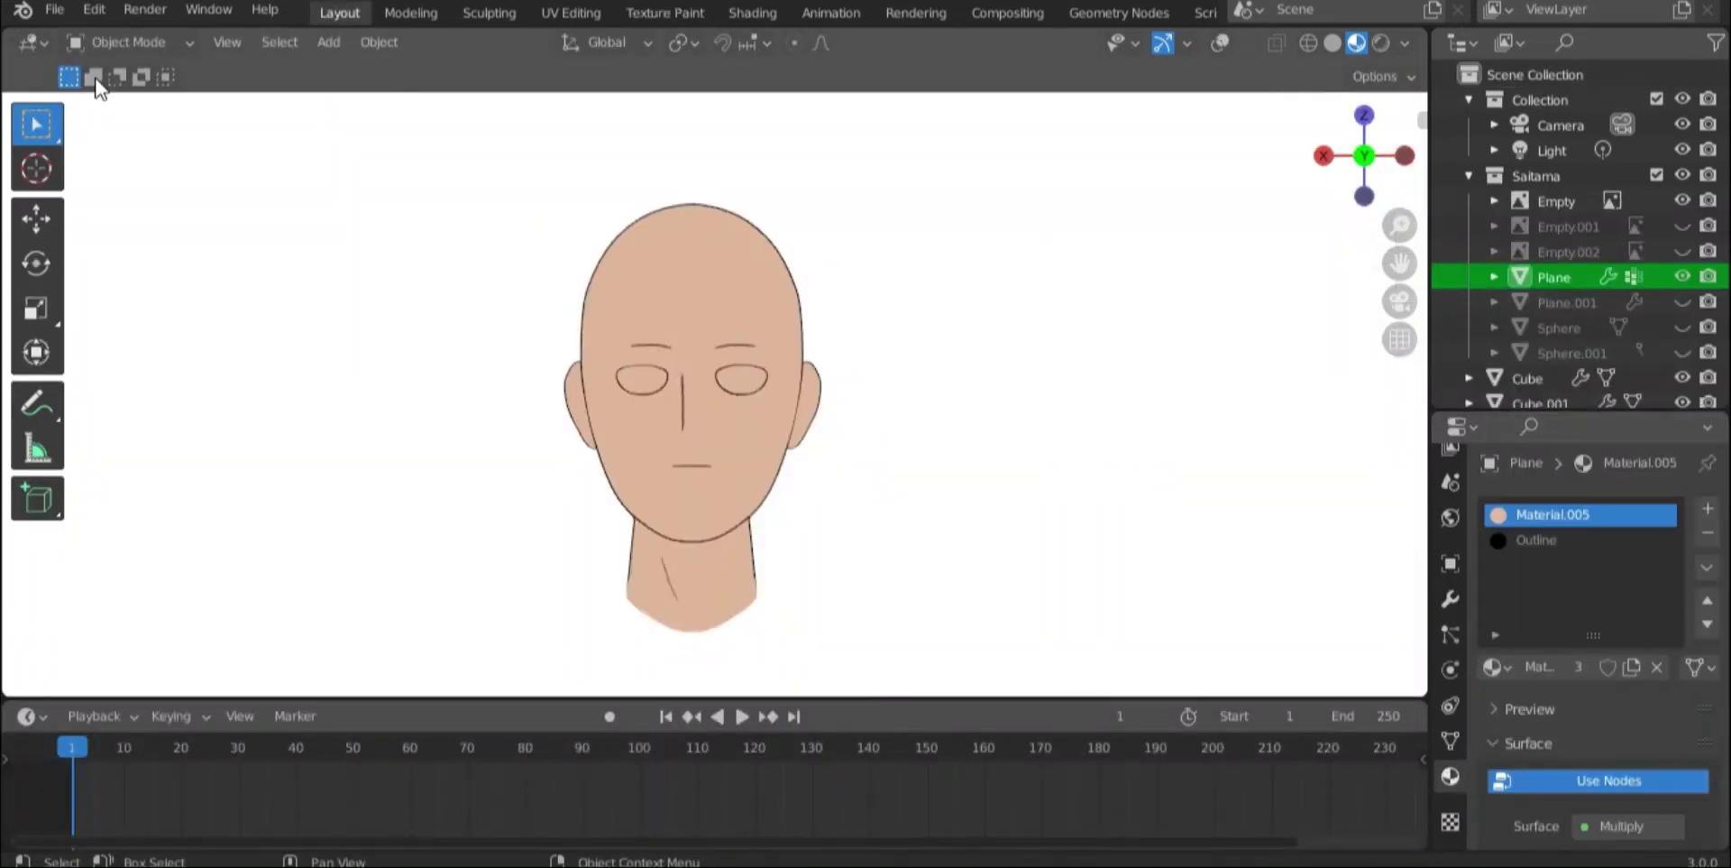
click(131, 43)
click(117, 98)
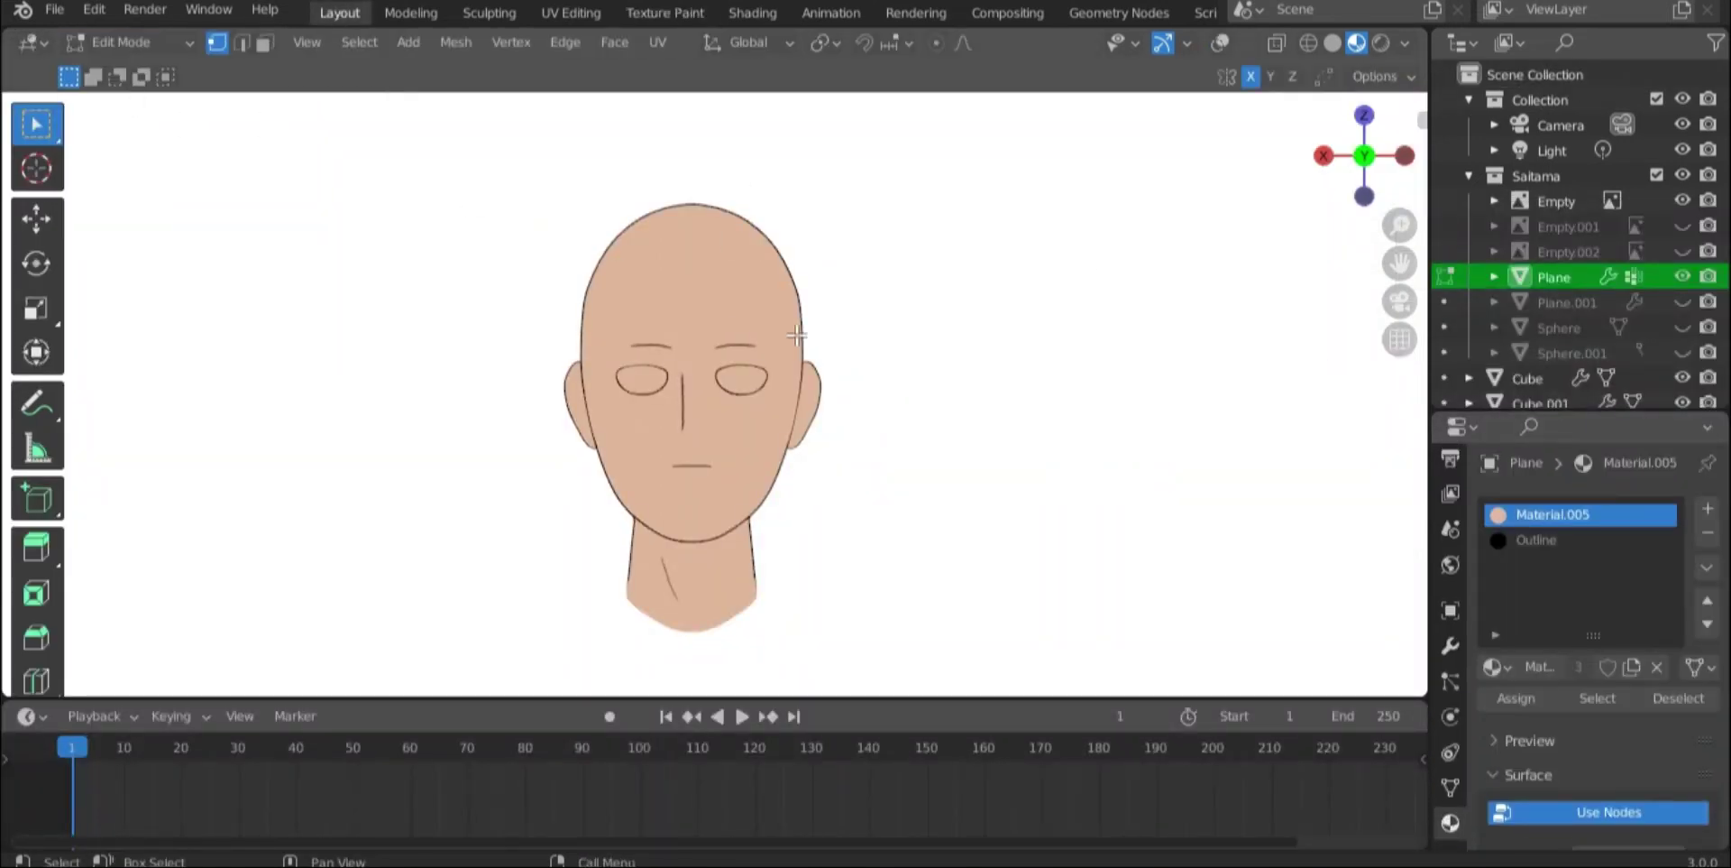
key(alt+z)
scroll(384, 390, up, 8)
key(3)
key(l)
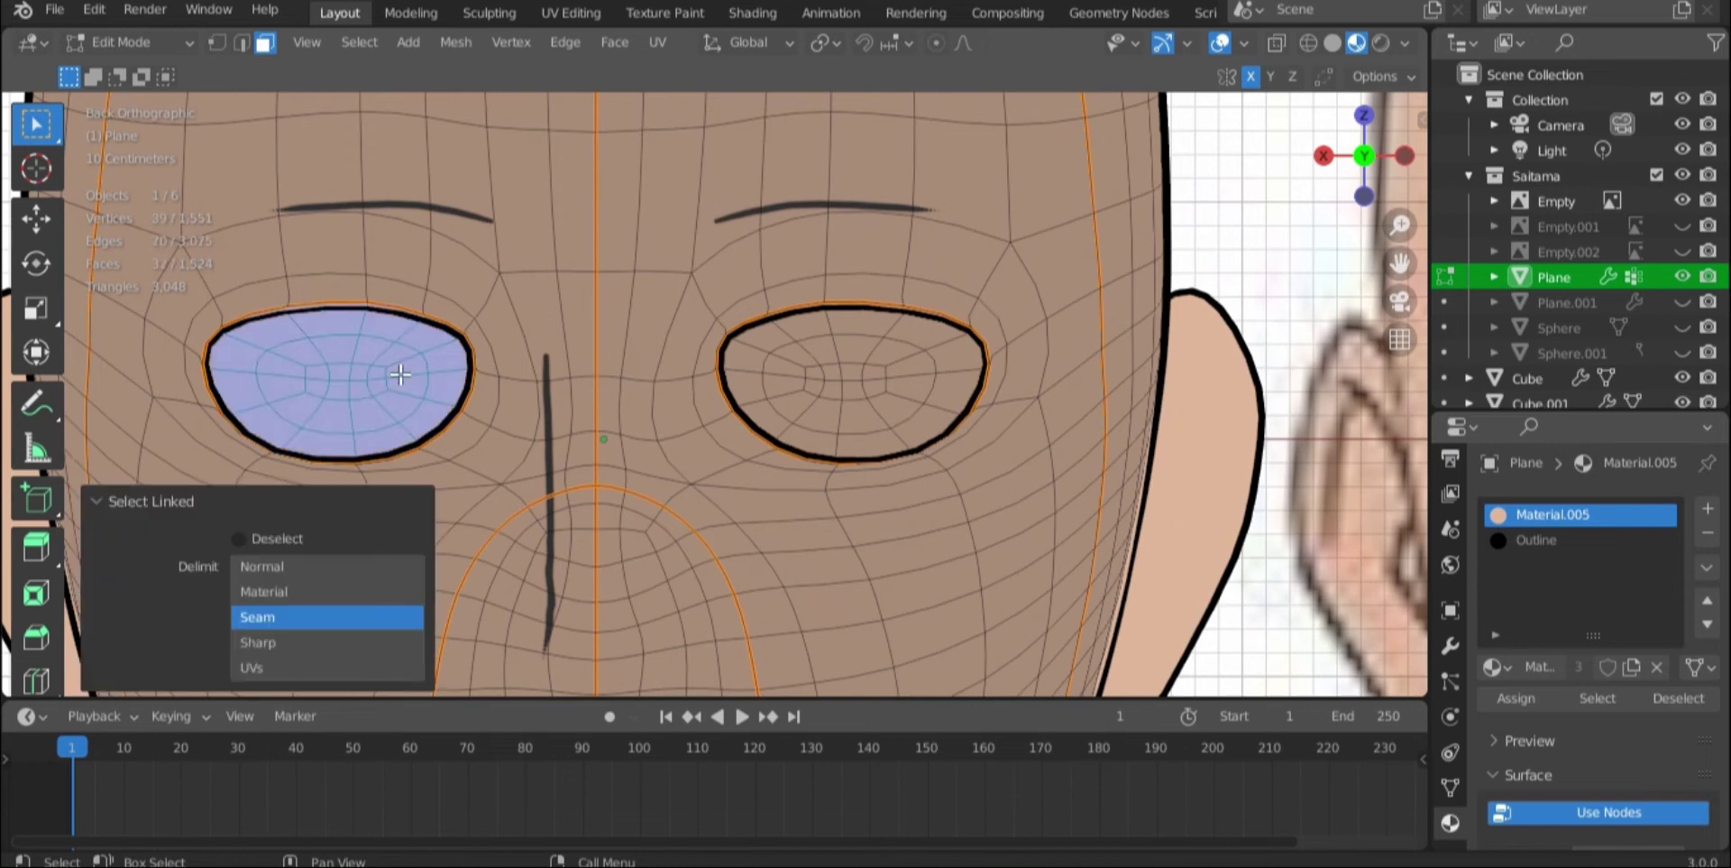
key(l)
Step: Add a material slot between Material.005 and Outline, and create a new material in it
click(1707, 509)
click(1706, 600)
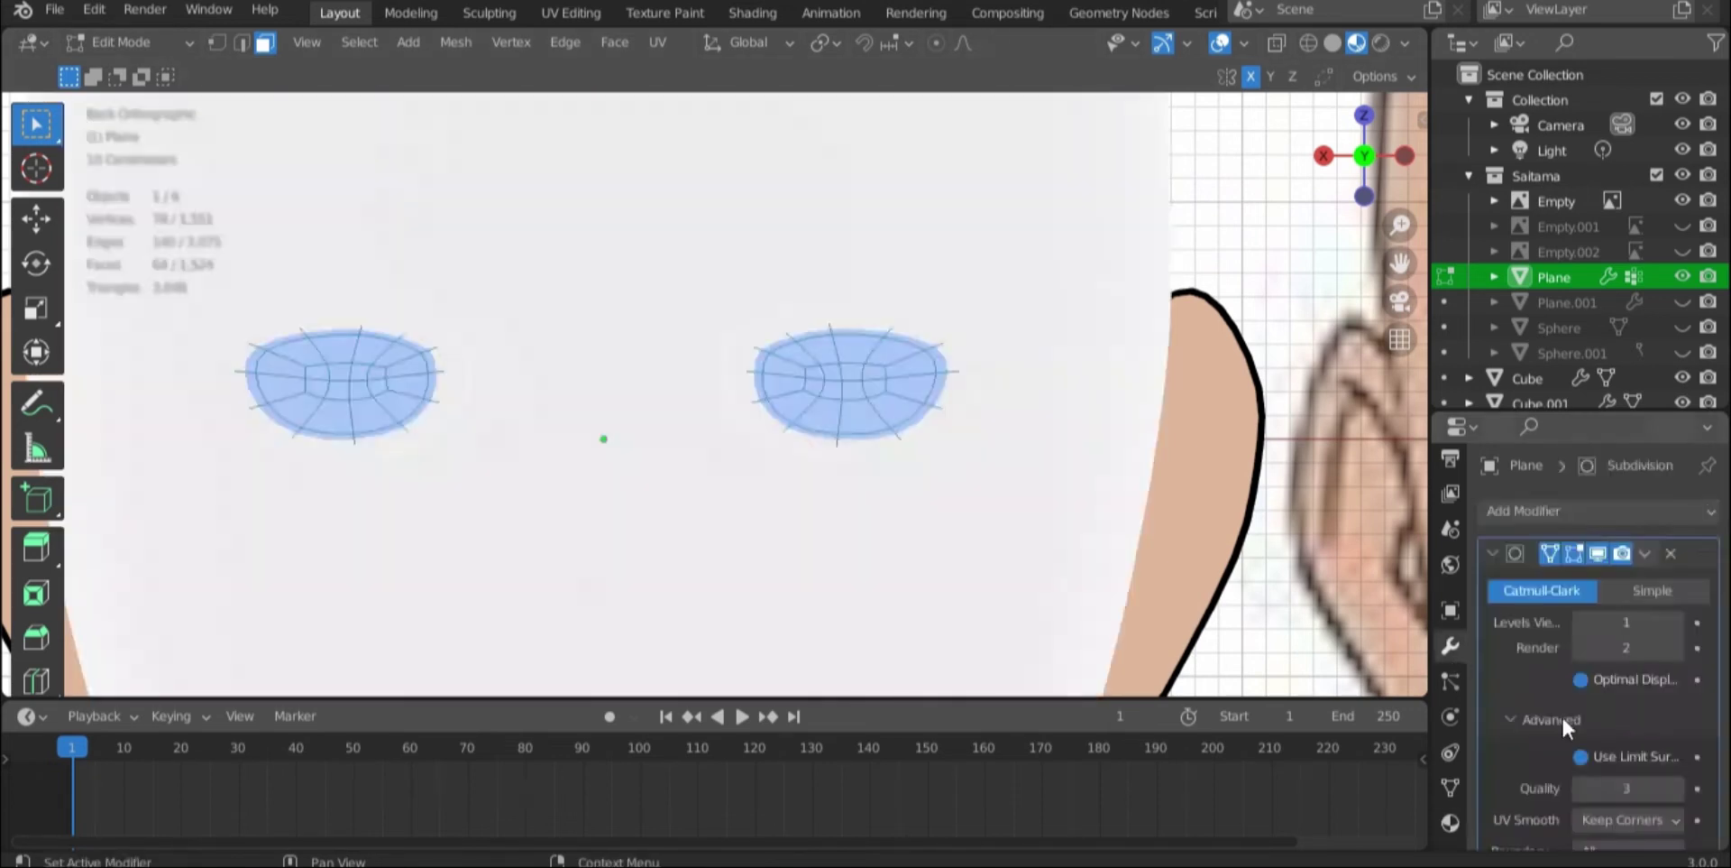
scroll(1562, 714, down, 5)
click(1450, 822)
click(1572, 673)
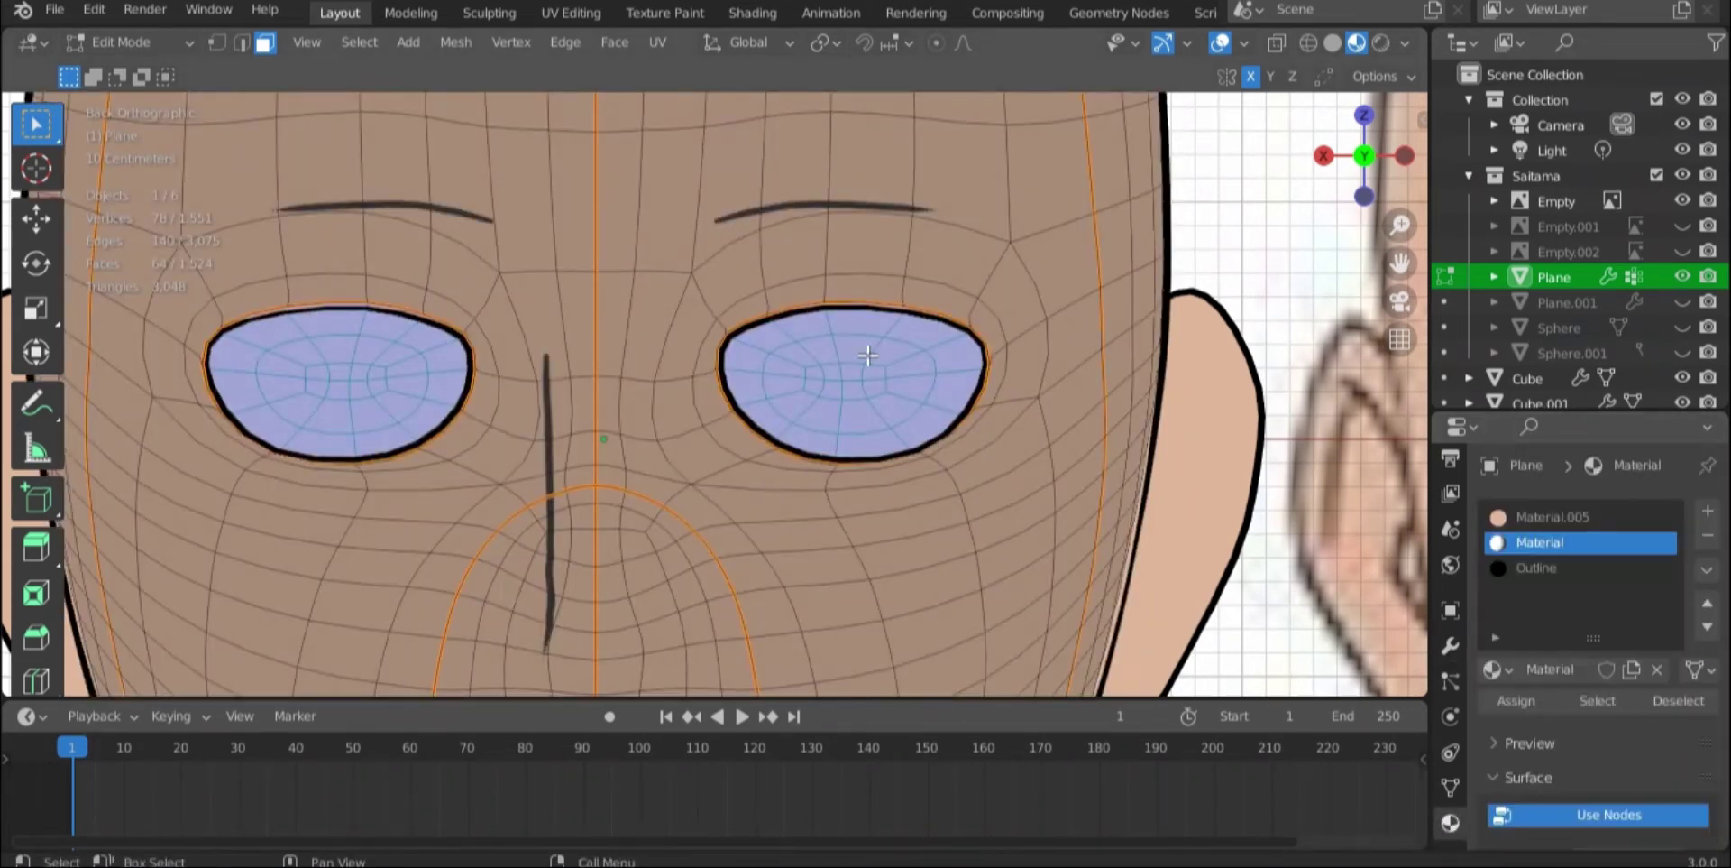
Step: Refine the face selection around both eyes, assign the new material to it and return to Object Mode
scroll(1037, 270, up, 4)
middle_drag(1037, 271, 911, 180)
shift+double_click(1076, 178)
key(ctrl+z)
ctrl+click(328, 399)
middle_drag(328, 399, 487, 406)
ctrl+click(1168, 284)
middle_drag(1168, 284, 992, 207)
shift+click(817, 155)
key(l)
scroll(1333, 541, down, 4)
click(1561, 543)
click(1516, 700)
mouse_move(1127, 433)
middle_down()
mouse_move(957, 439)
mouse_move(1132, 332)
middle_up()
key(Tab)
Step: In the Shading workspace, replace the eye material's Principled BSDF with a Shader to RGB node
click(769, 15)
middle_drag(1338, 720, 951, 820)
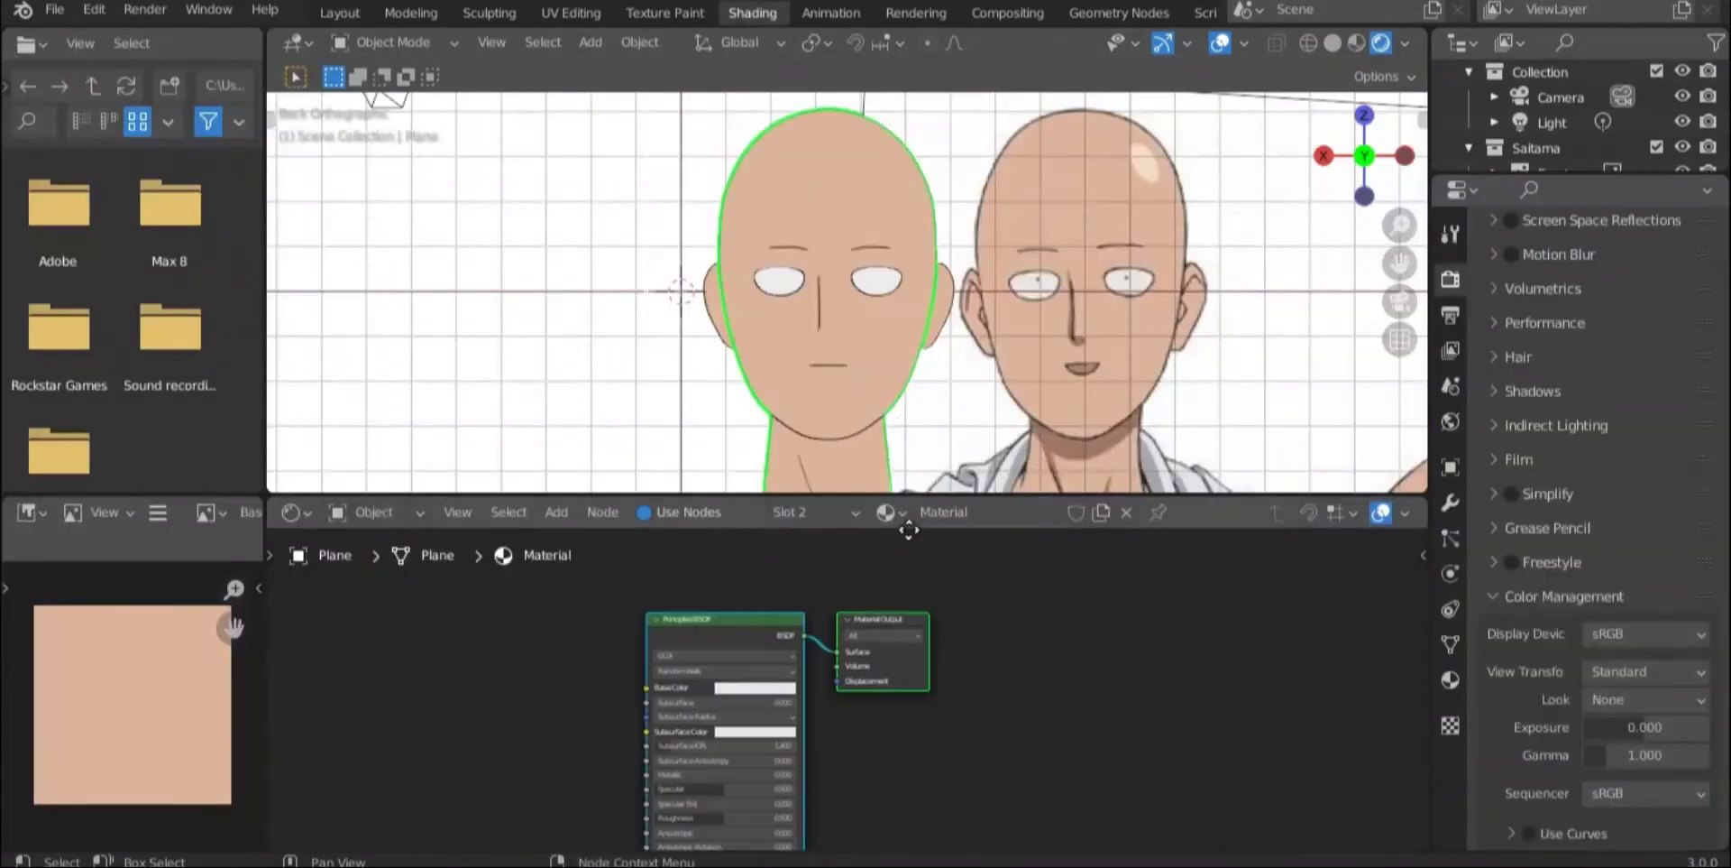
click(839, 556)
key(x)
key(shift+a)
click(777, 572)
text(sh)
click(816, 661)
click(631, 635)
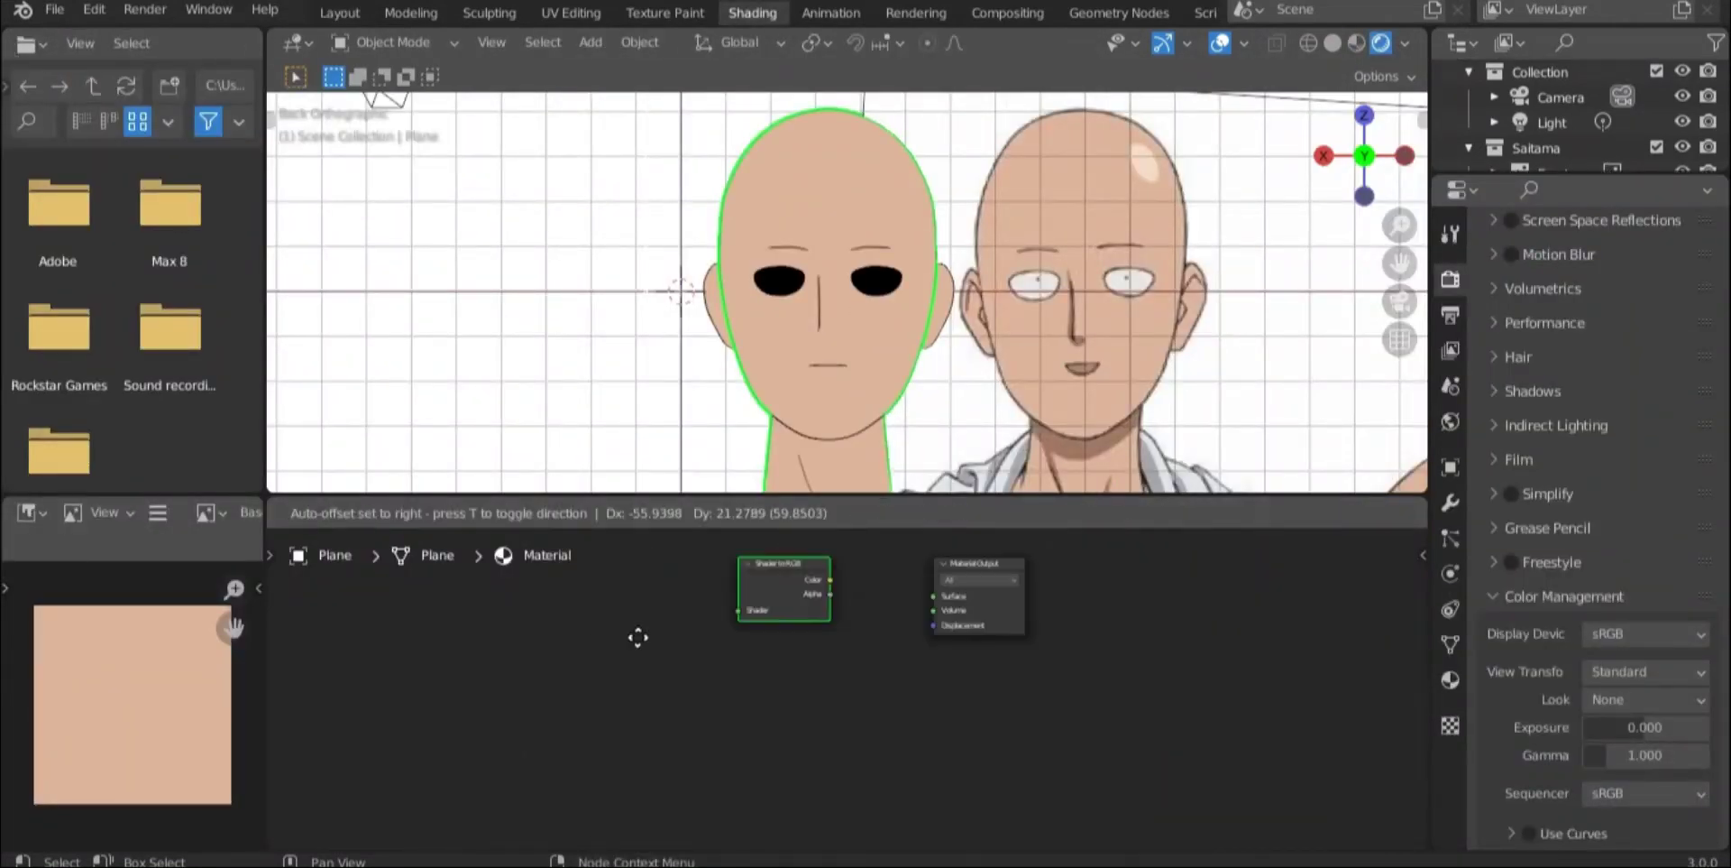
Step: Add a diffuse shader node to the eye material and link it with the Shader to RGB node
key(shift+a)
click(446, 569)
text(d)
click(494, 633)
click(473, 630)
click(735, 601)
middle_drag(734, 601, 765, 692)
drag(553, 676, 614, 687)
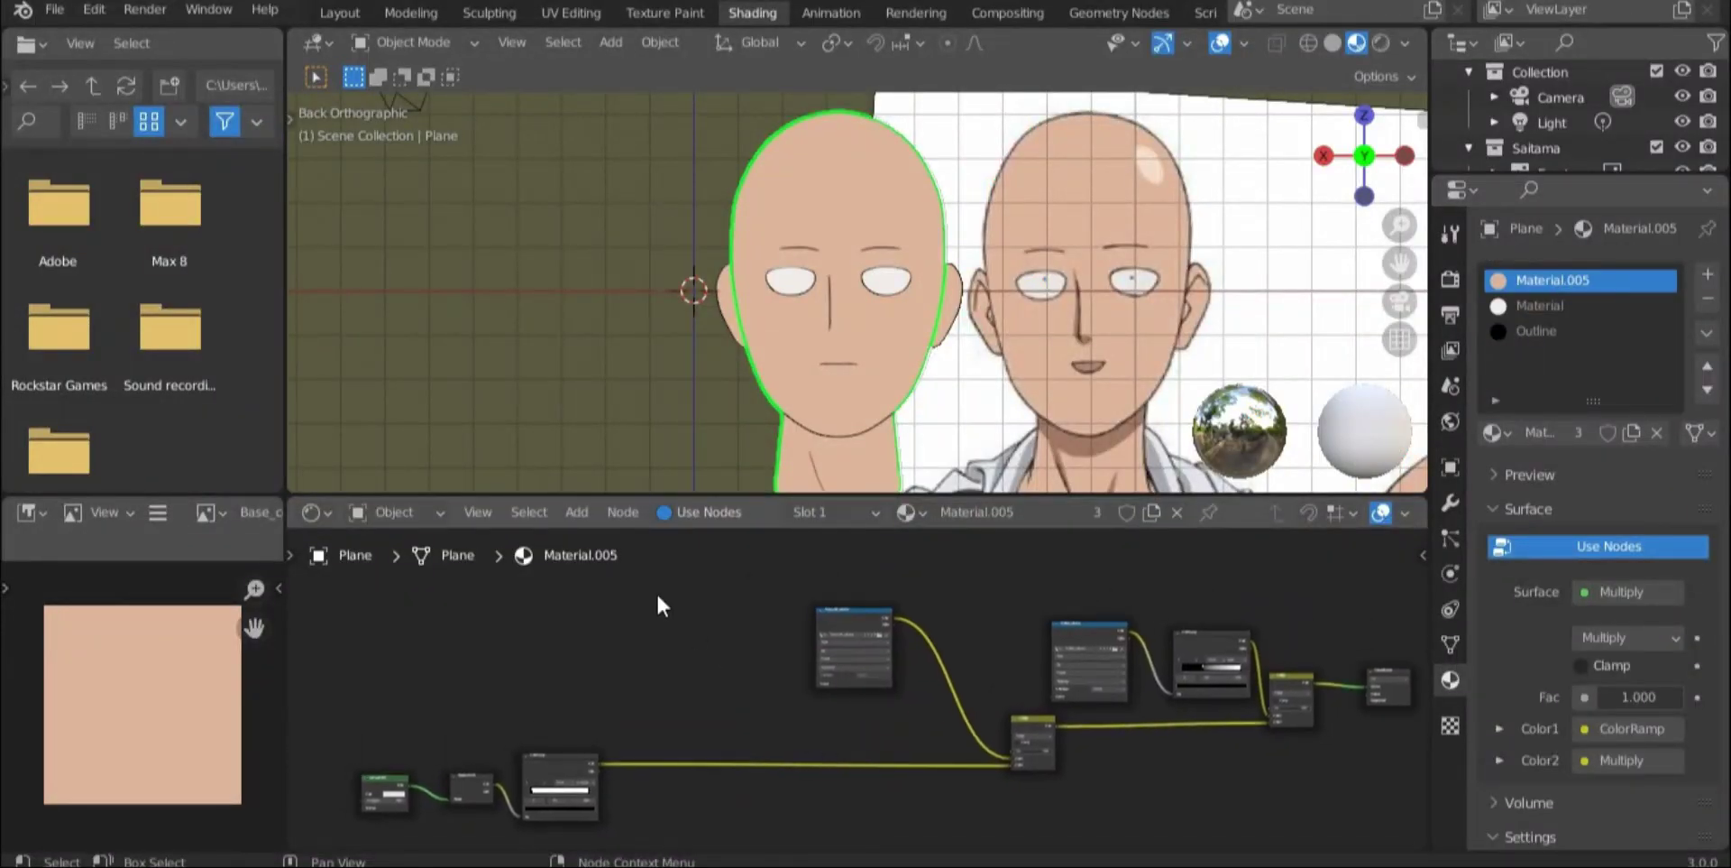
Step: Add two Mix RGB nodes to Material.005, side by side near the base colour texture
key(shift+a)
click(657, 592)
text(mix)
click(686, 610)
click(702, 622)
key(shift+a)
click(712, 565)
text(mix)
key(Return)
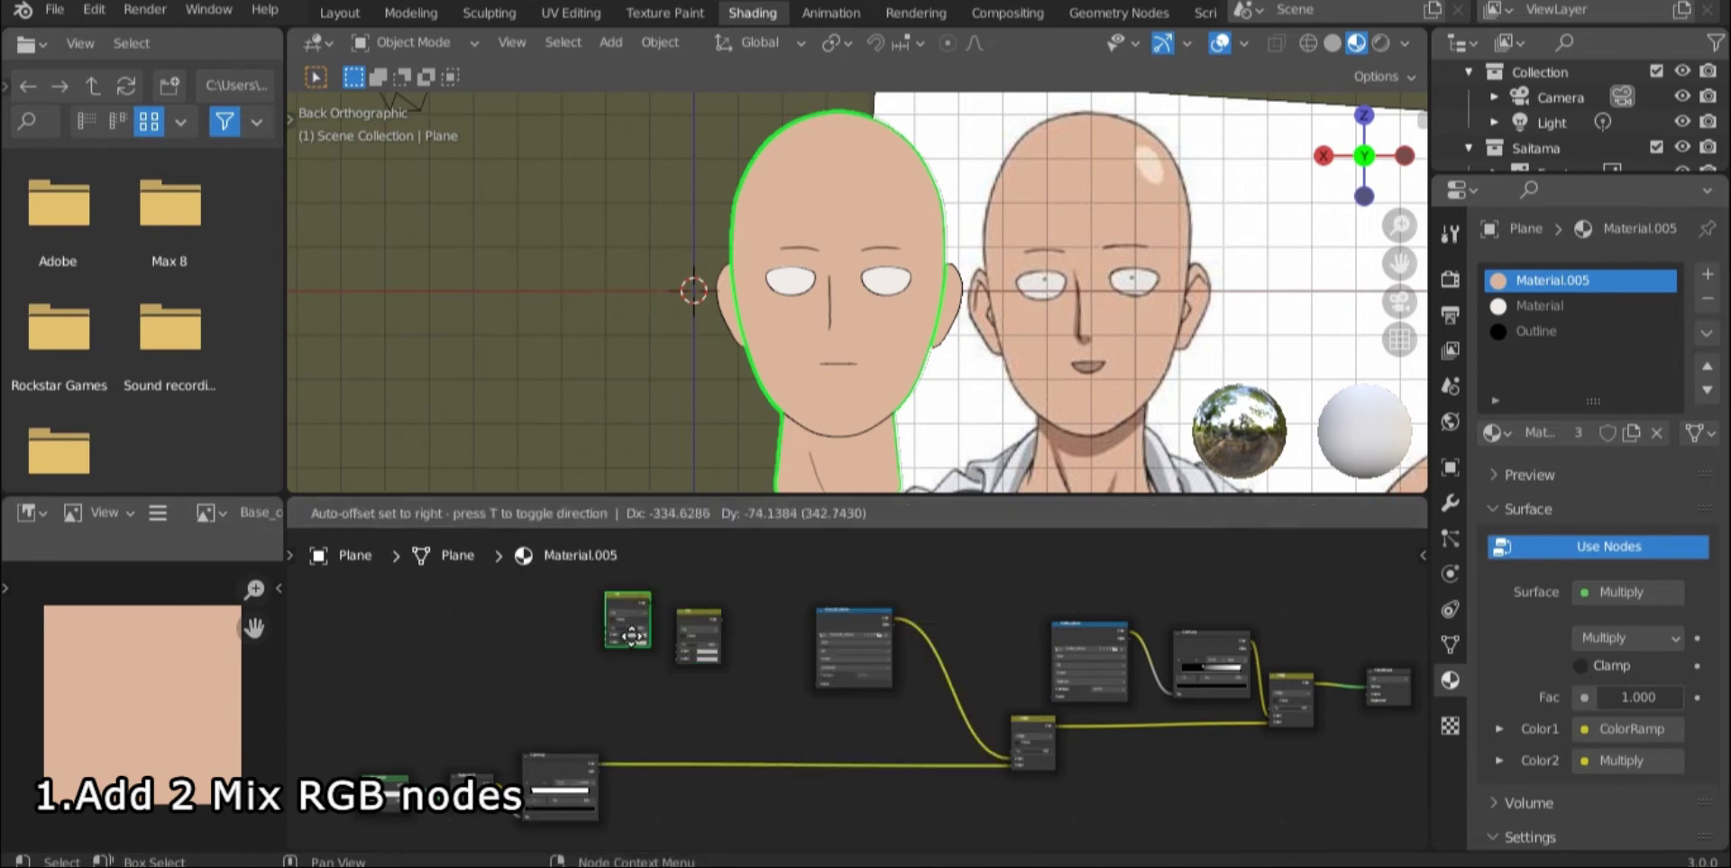
click(605, 637)
Step: Add two Image Texture nodes to Material.005, one above the other
middle_drag(759, 701, 1166, 771)
scroll(871, 662, up, 4)
key(shift+a)
click(785, 583)
text(image)
click(898, 610)
click(843, 616)
key(shift+a)
click(910, 559)
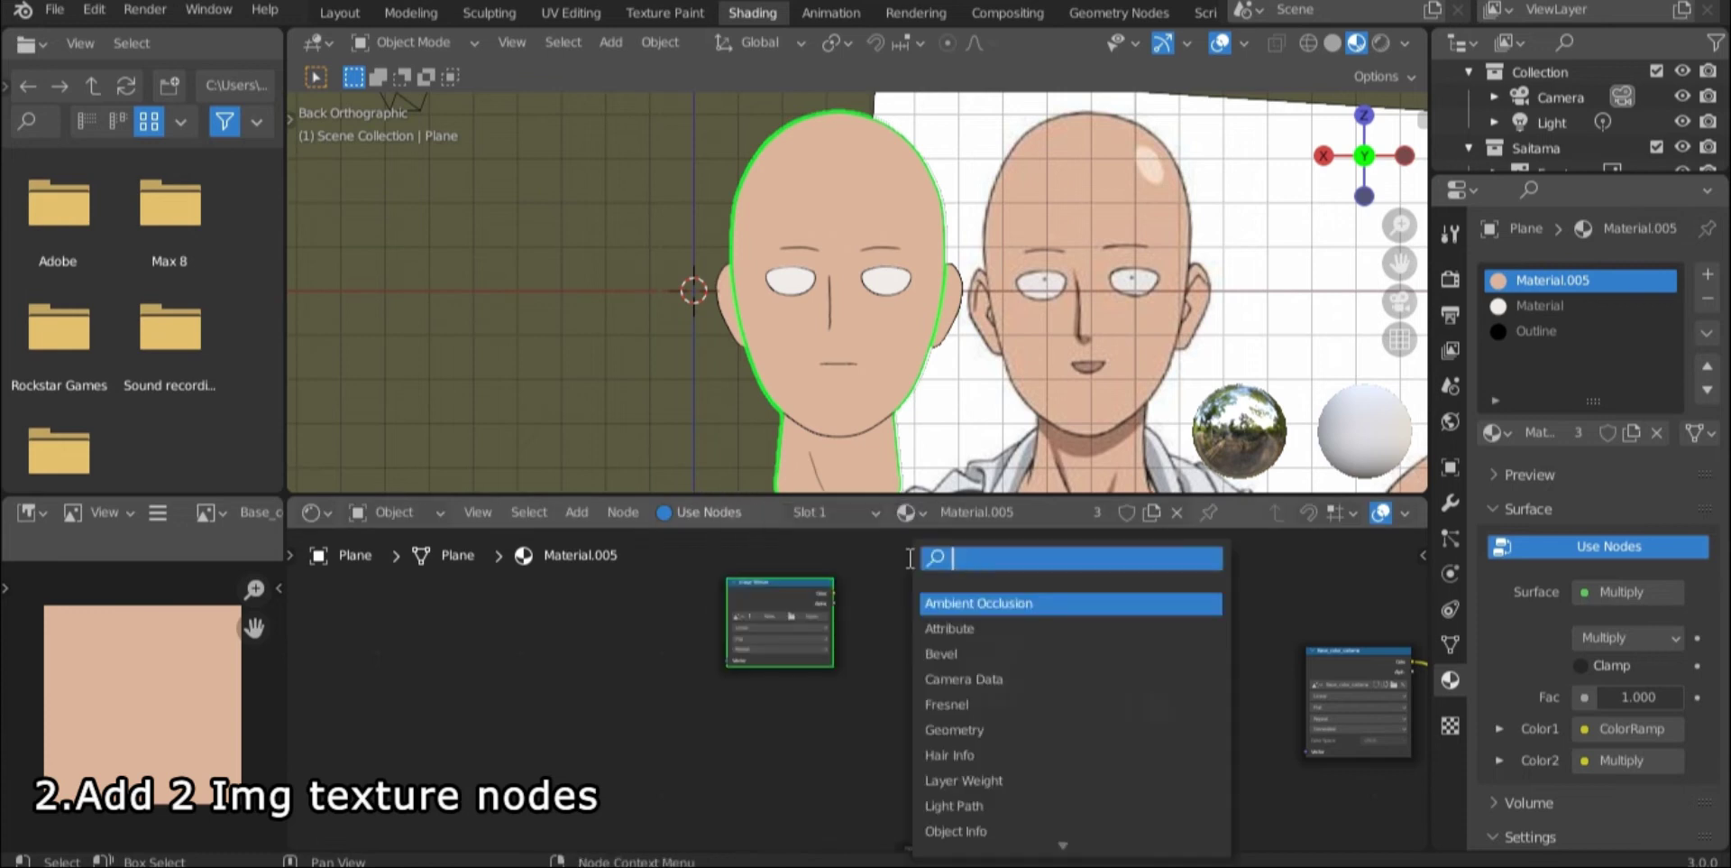
text(imag)
click(946, 603)
click(755, 737)
Step: Arrange the two Mix nodes and the two empty Image Texture nodes so each Mix sits beside its texture
middle_drag(943, 720, 831, 674)
drag(874, 602, 830, 634)
drag(1012, 675, 926, 743)
middle_drag(911, 721, 897, 662)
drag(685, 658, 718, 679)
middle_drag(745, 627, 780, 648)
Step: Link the upper image texture through a Mix node with black Color2 into the second Mix's Color1, and the lower texture into its Color2
drag(744, 560, 820, 634)
click(863, 643)
drag(927, 528, 943, 745)
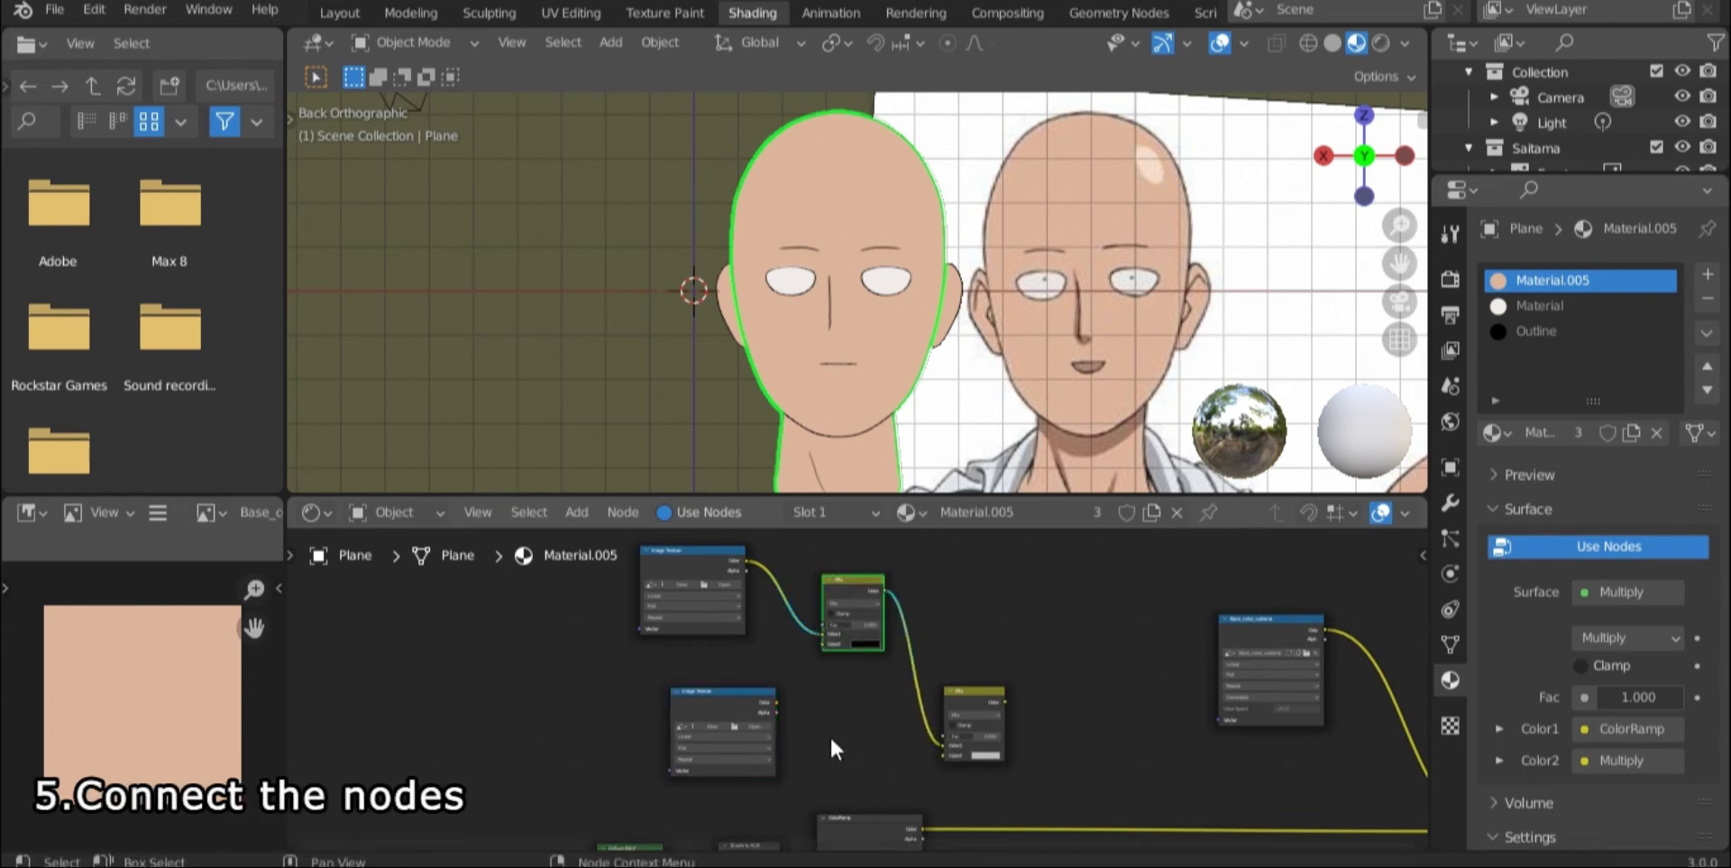
drag(776, 701, 944, 754)
Step: Create a new image named Highlights with colour 9F9F9F in the lower empty Image Texture node
middle_drag(805, 705, 852, 712)
click(759, 729)
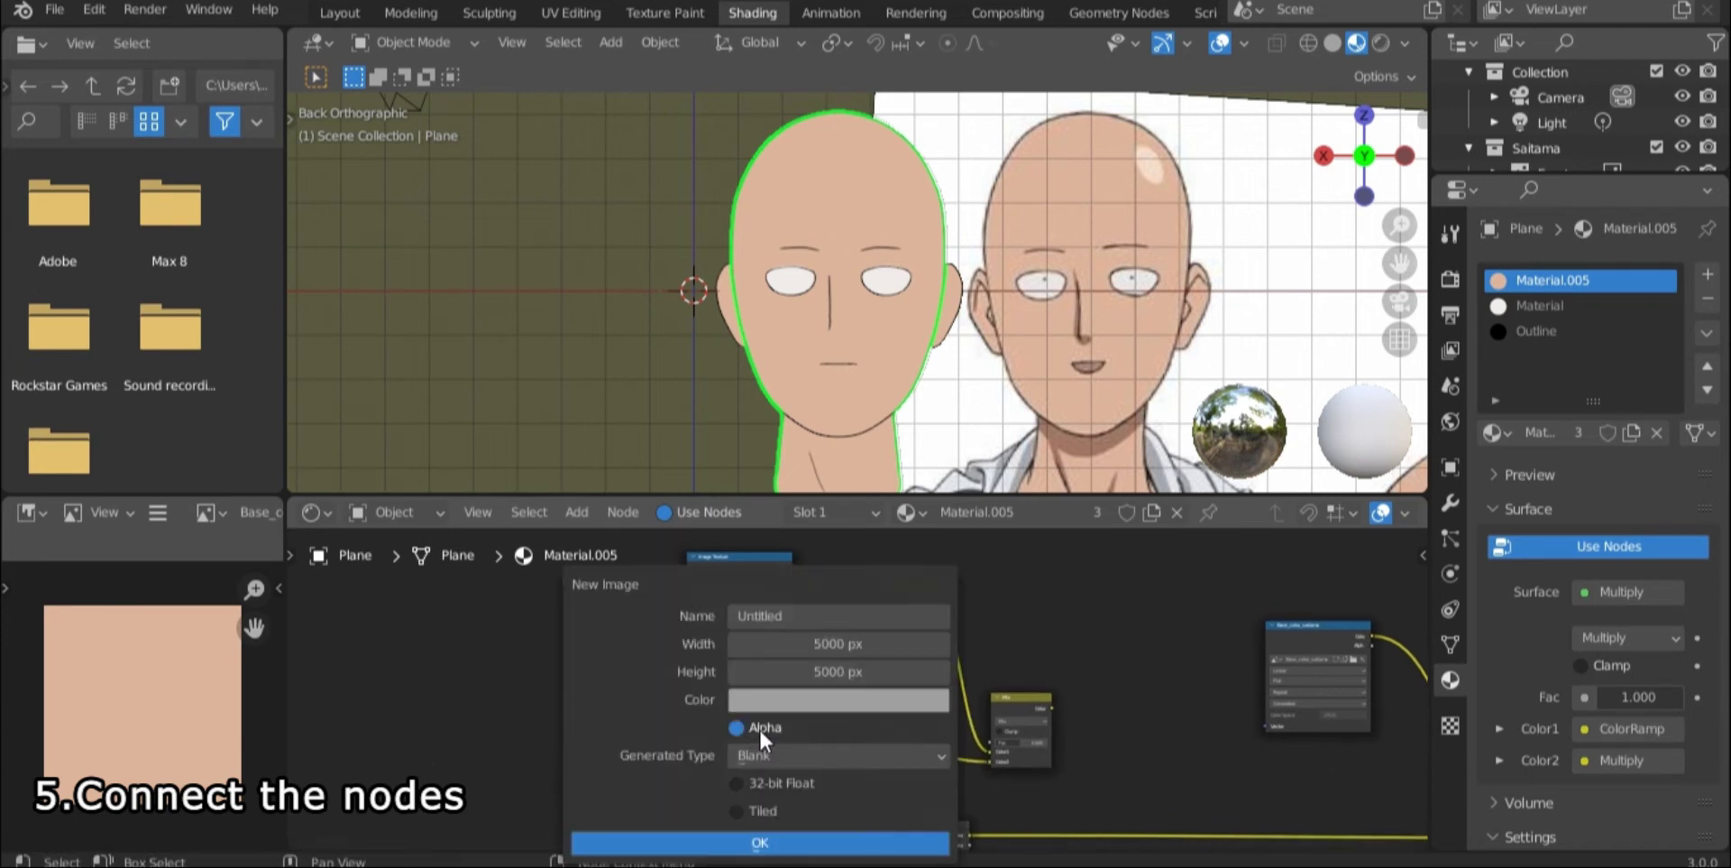
click(852, 702)
click(841, 588)
text(9F9F9F)
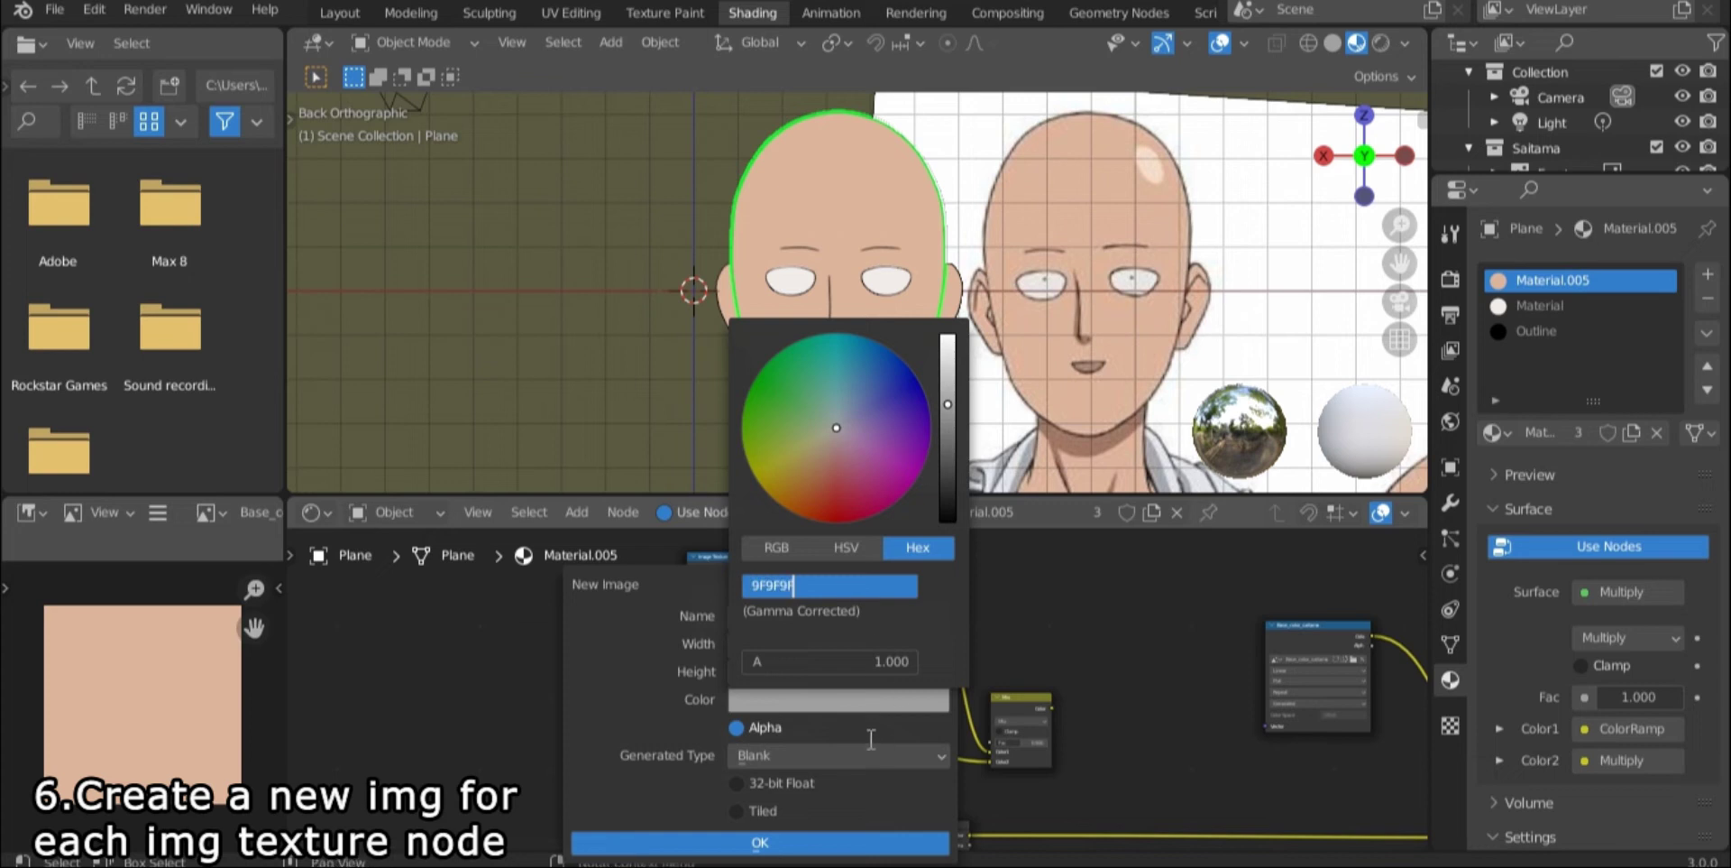
click(861, 734)
click(807, 613)
text(High)
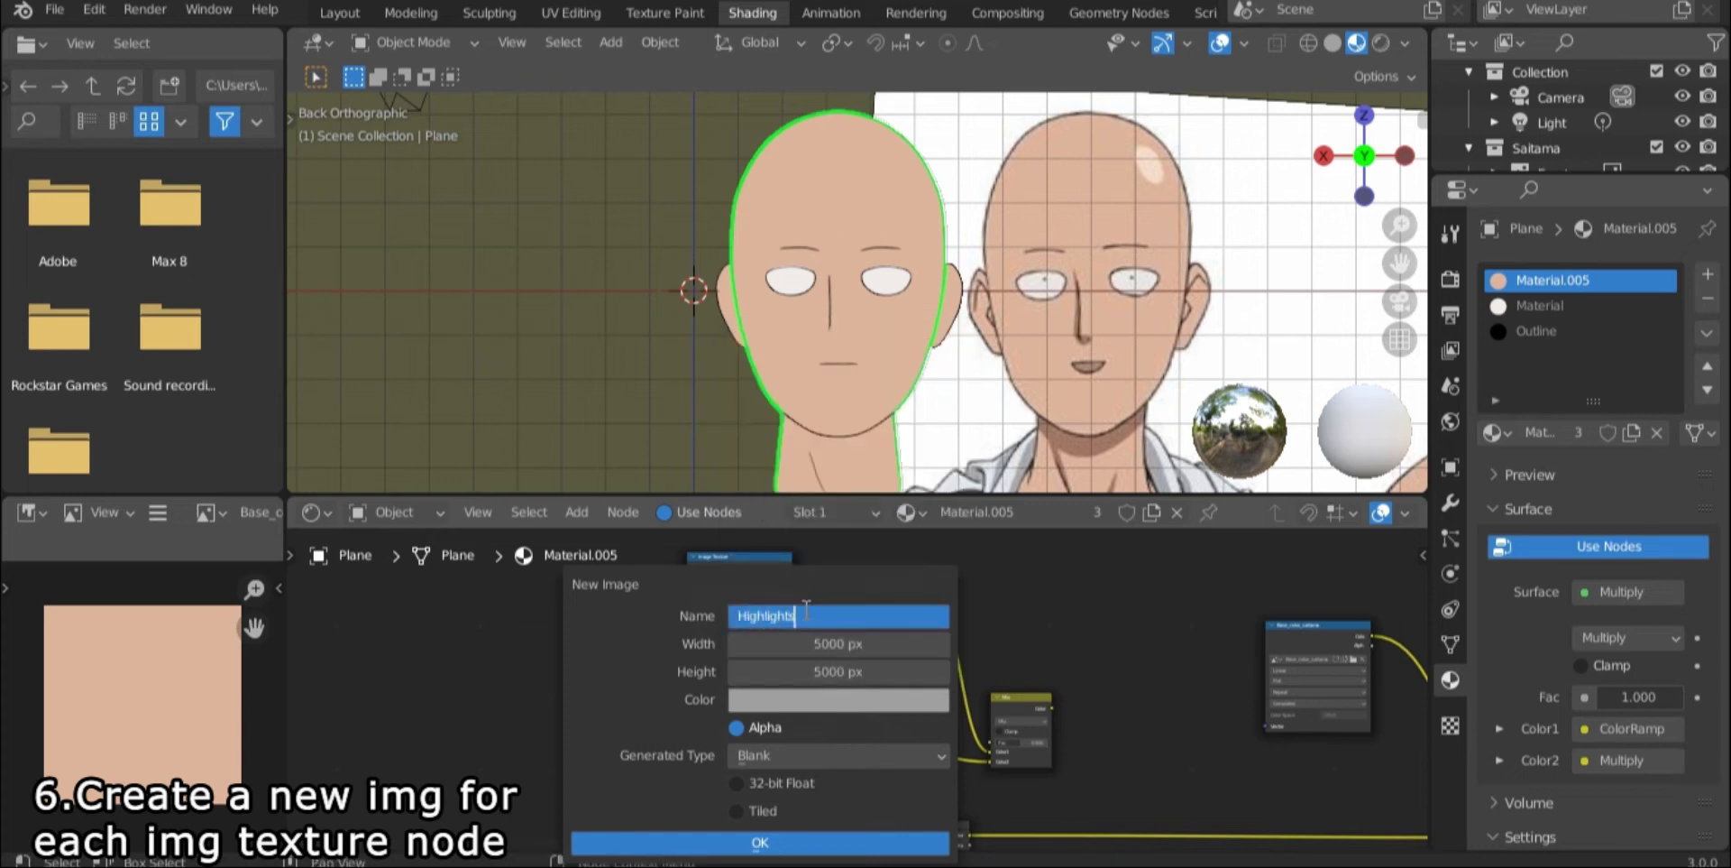
text(lights)
click(768, 841)
Step: Create a new white image named Shadows in the upper empty Image Texture node
click(739, 570)
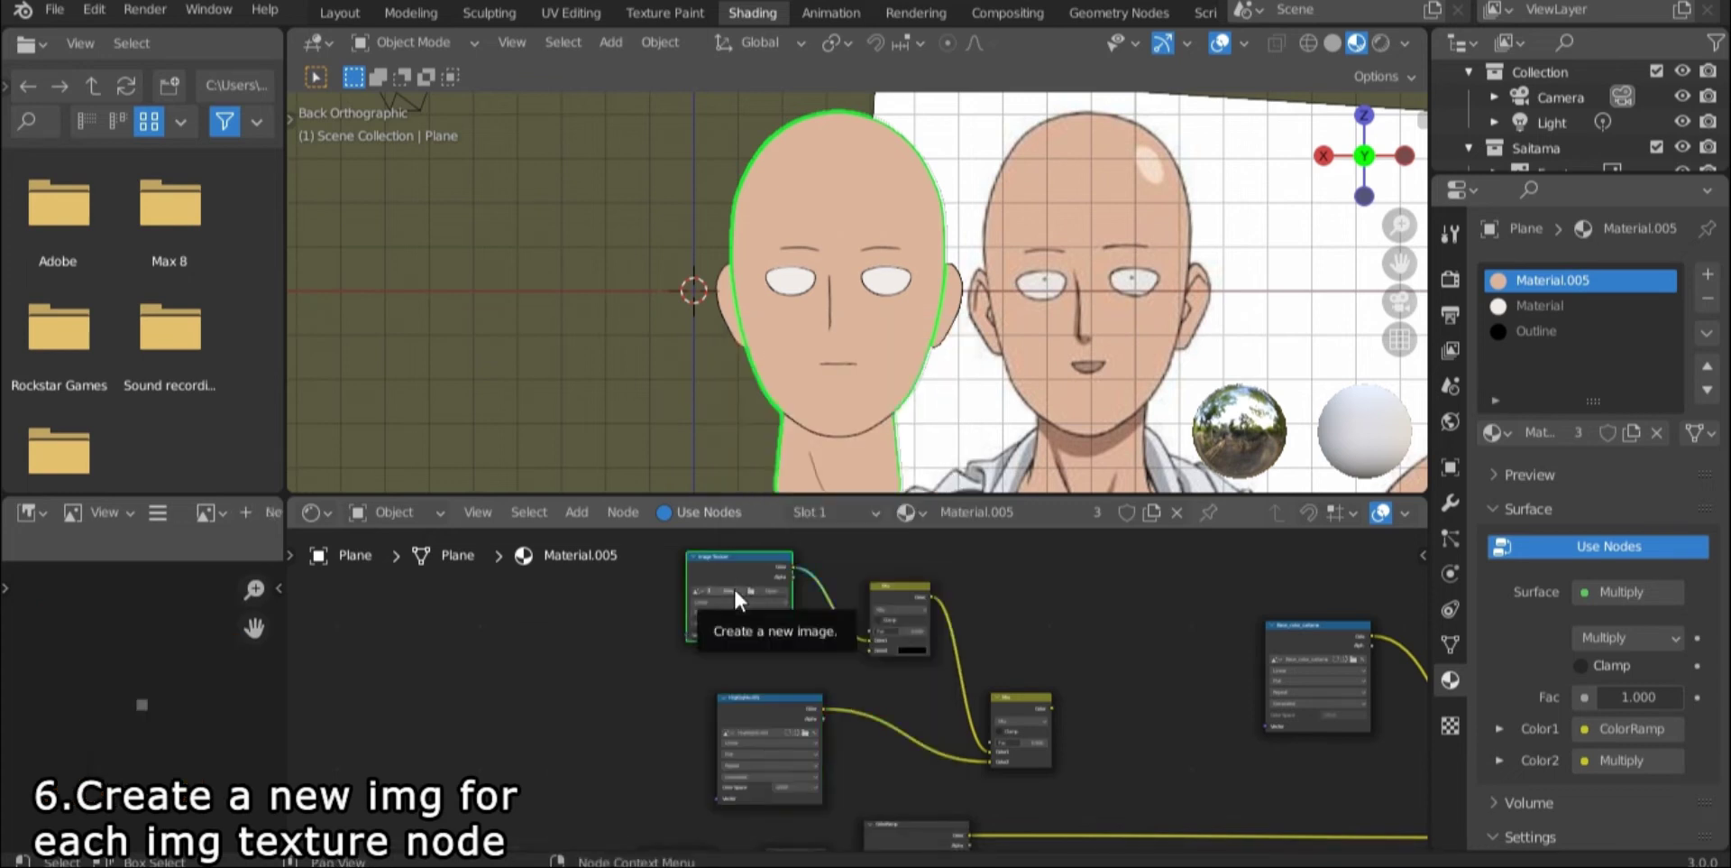
click(733, 586)
click(812, 699)
click(814, 616)
text(Shadows)
click(795, 841)
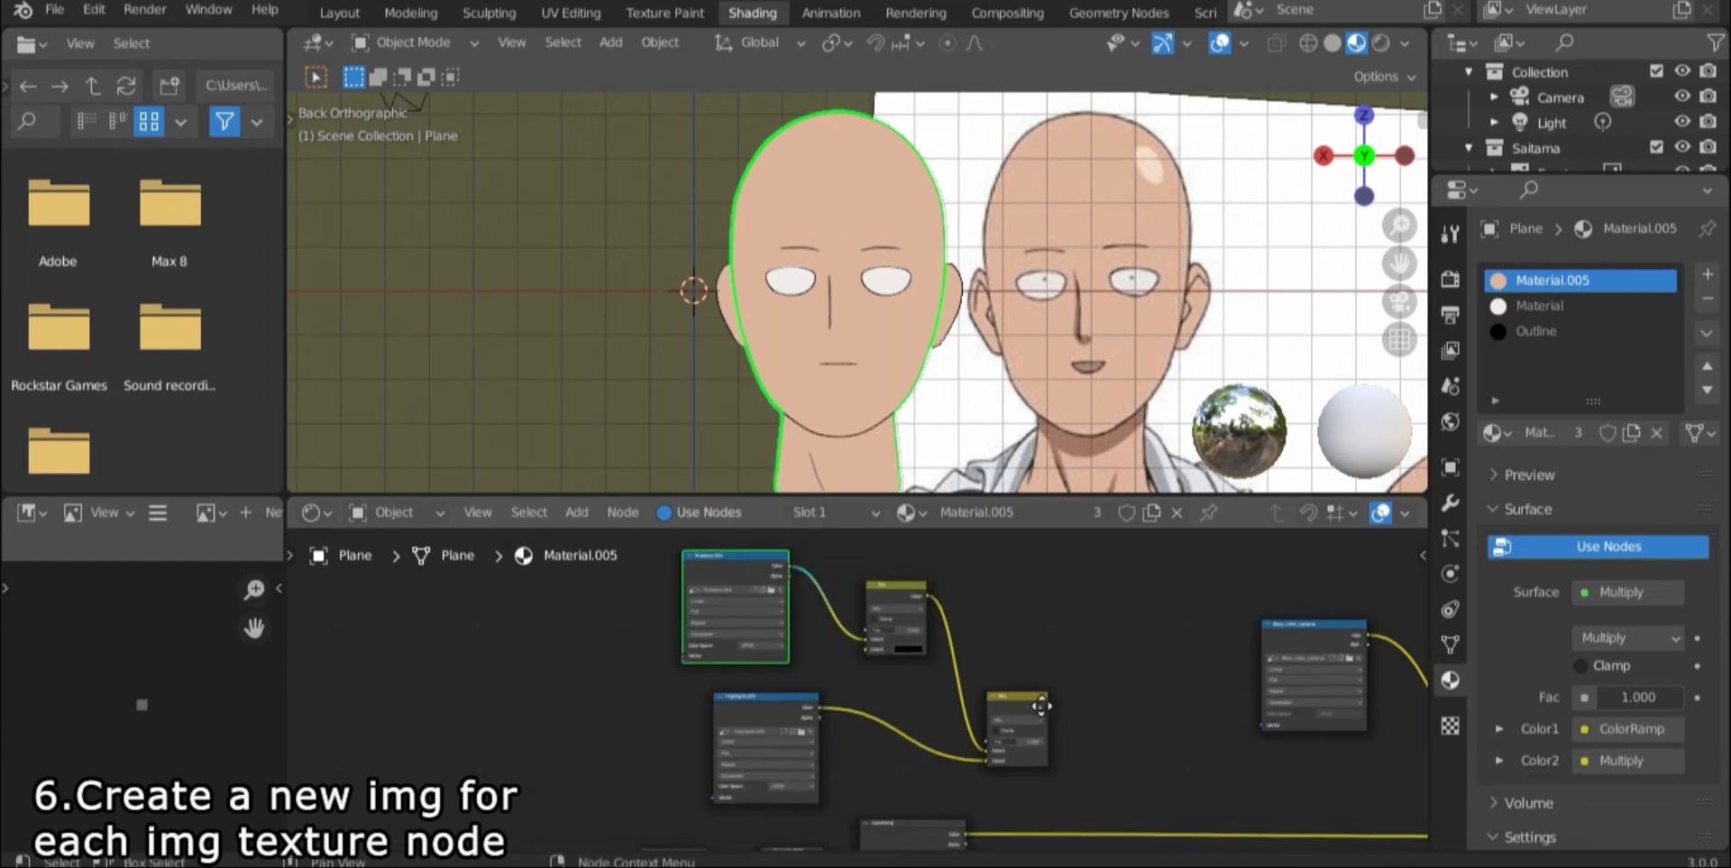
Step: Link the ColorRamp into the second Mix node's Fac and that Mix node's output into the Multiply node's Color2
scroll(880, 635, up, 4)
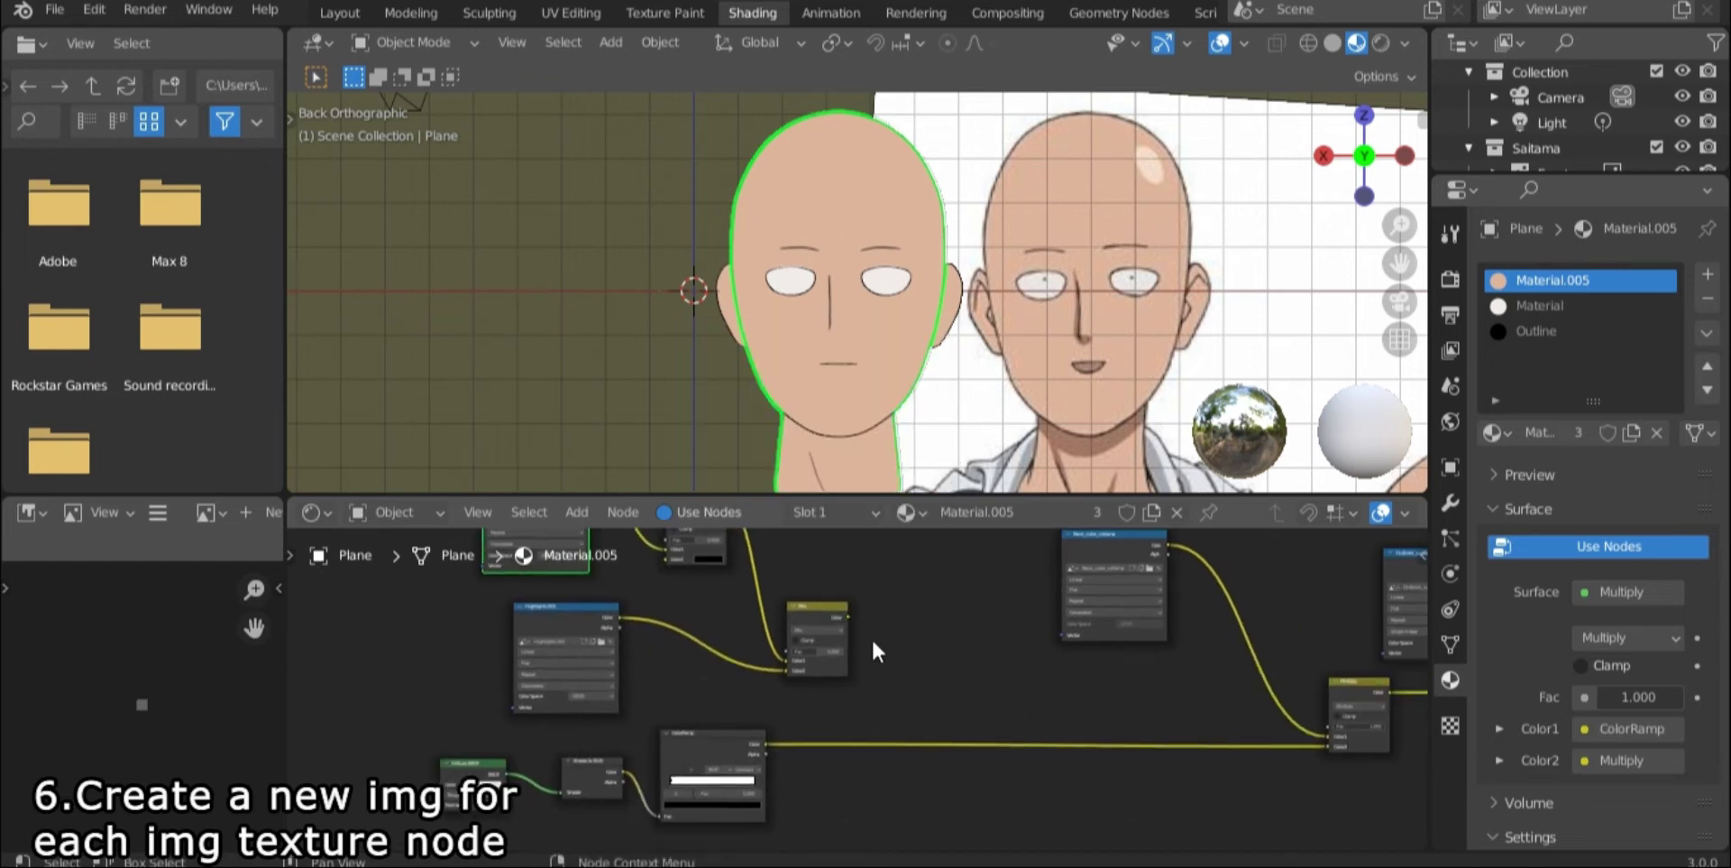
drag(825, 636, 952, 680)
mouse_move(1331, 745)
mouse_down()
mouse_move(889, 702)
mouse_move(913, 696)
mouse_up()
middle_drag(1052, 682, 860, 690)
drag(783, 668, 1133, 752)
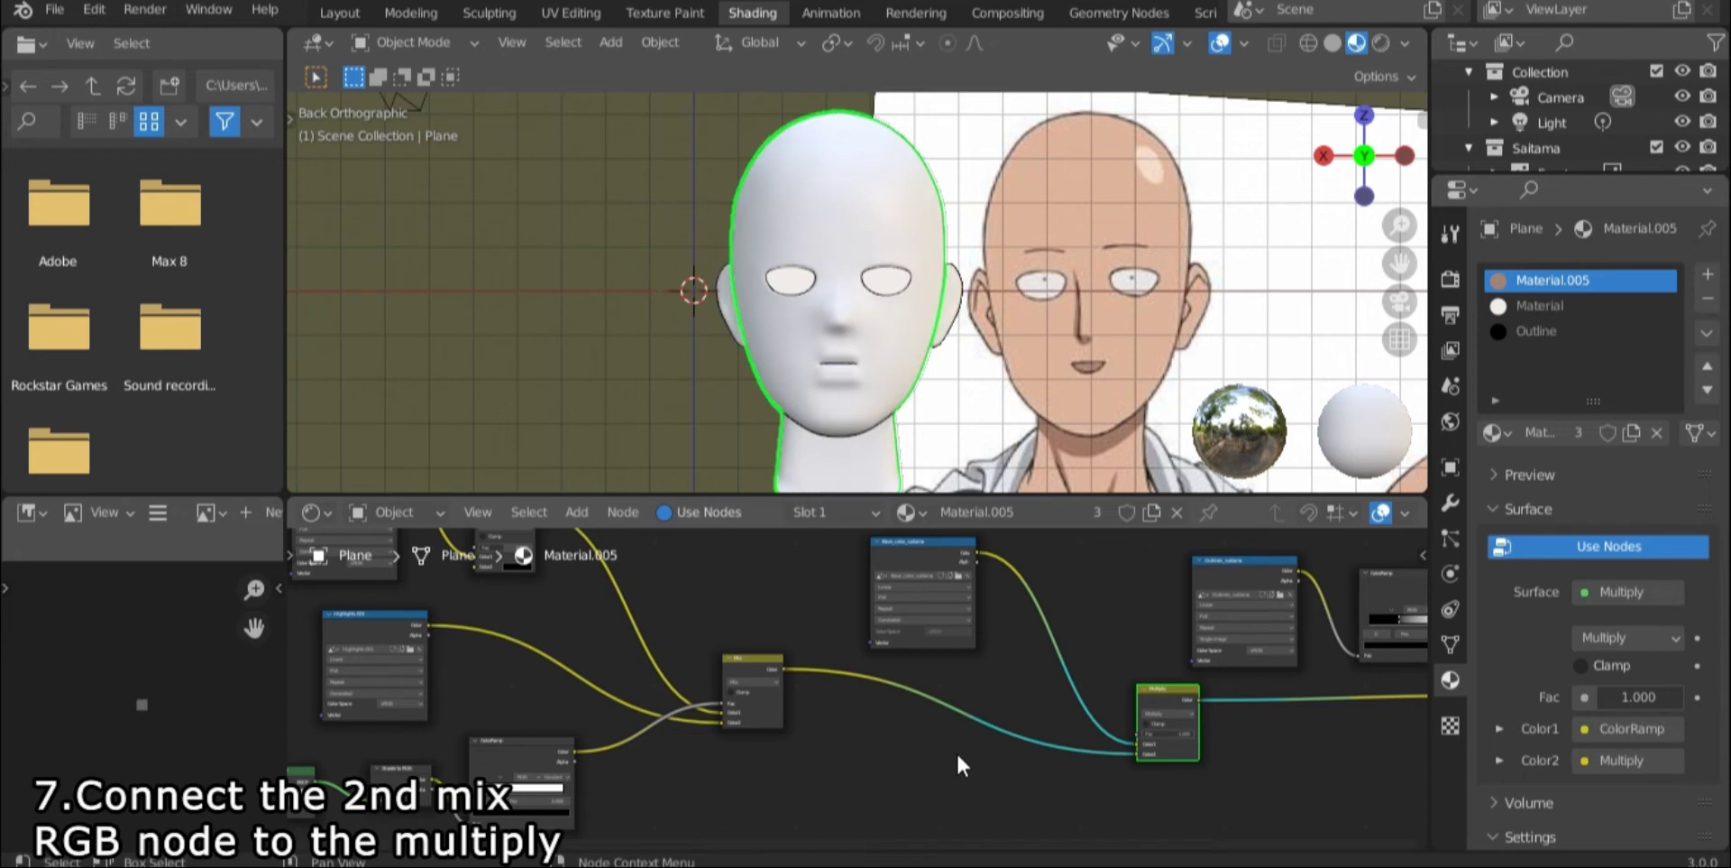
Step: Insert a Bright/Contrast node between the base colour texture and the Multiply node, and raise its brightness to correct the skin colour
key(shift+a)
click(913, 557)
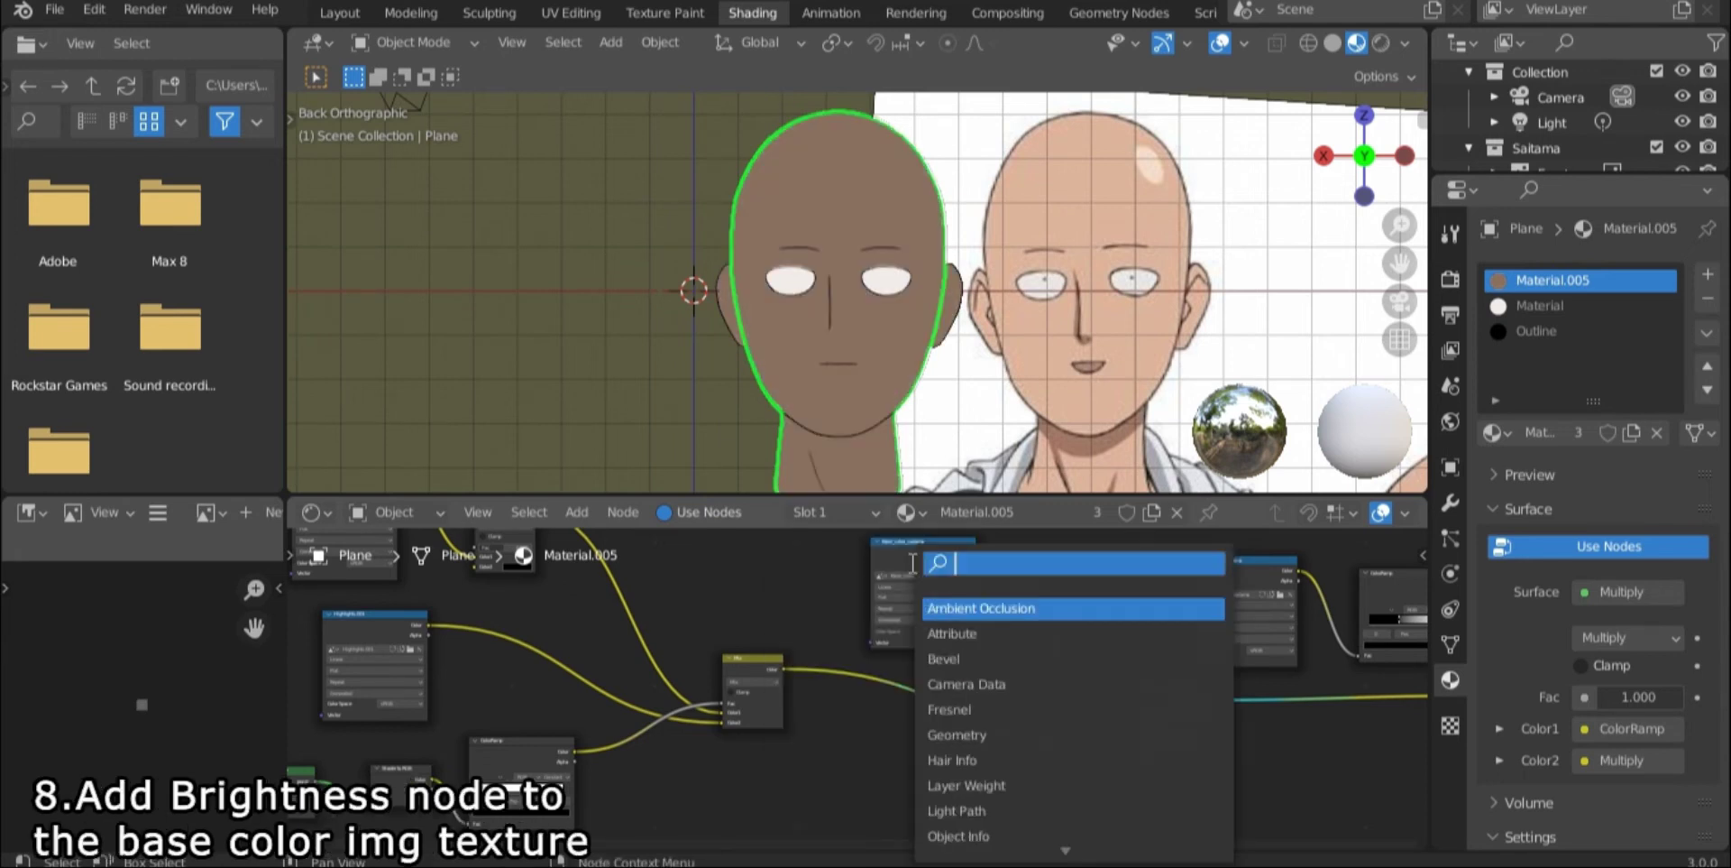
text(bri)
key(Return)
click(1051, 651)
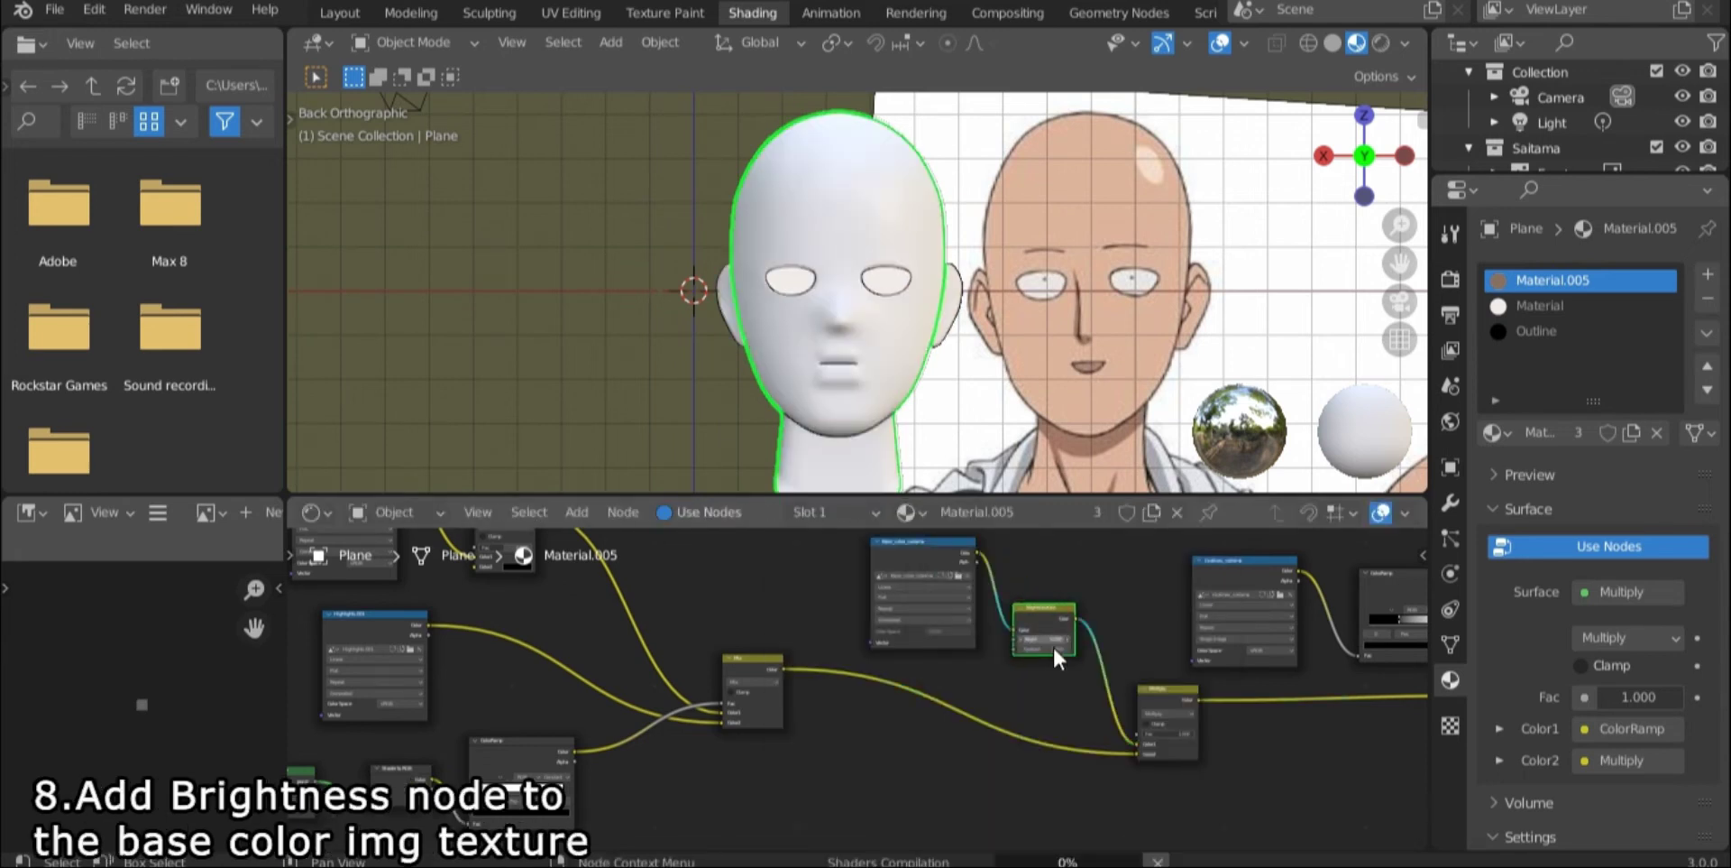
mouse_move(1046, 638)
mouse_down()
mouse_move(1064, 638)
mouse_move(1033, 638)
mouse_move(1053, 648)
mouse_up()
Step: Adjust the ColorRamp's stop position to place the shaded band along the side of the face
middle_drag(721, 606, 990, 618)
middle_drag(836, 641, 970, 620)
scroll(974, 677, up, 1)
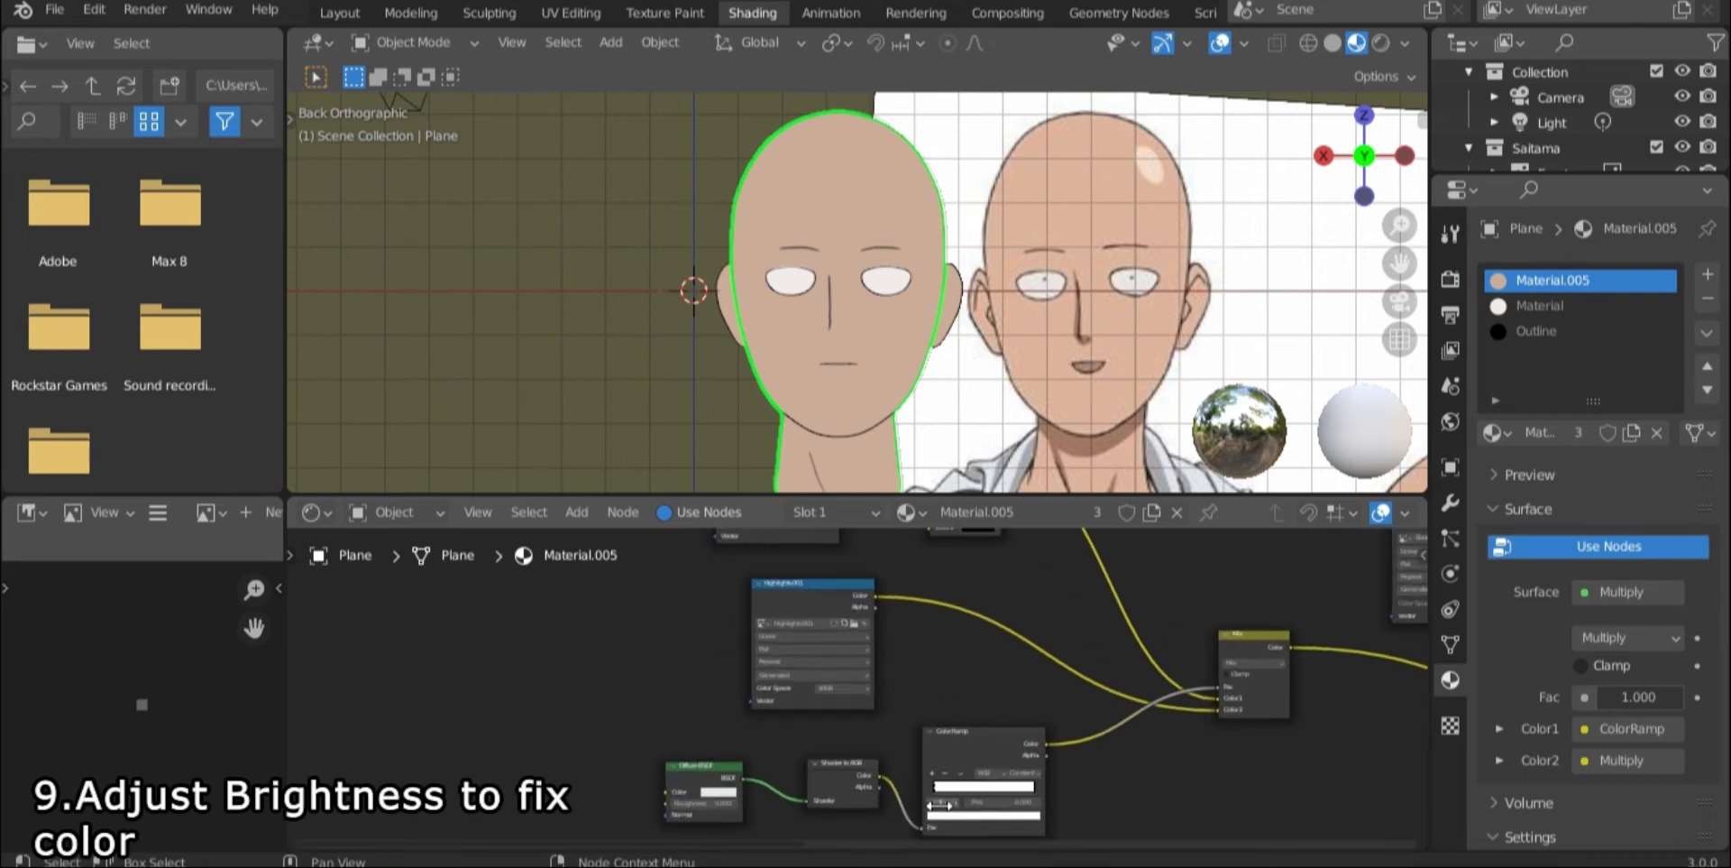
drag(1002, 802, 1031, 802)
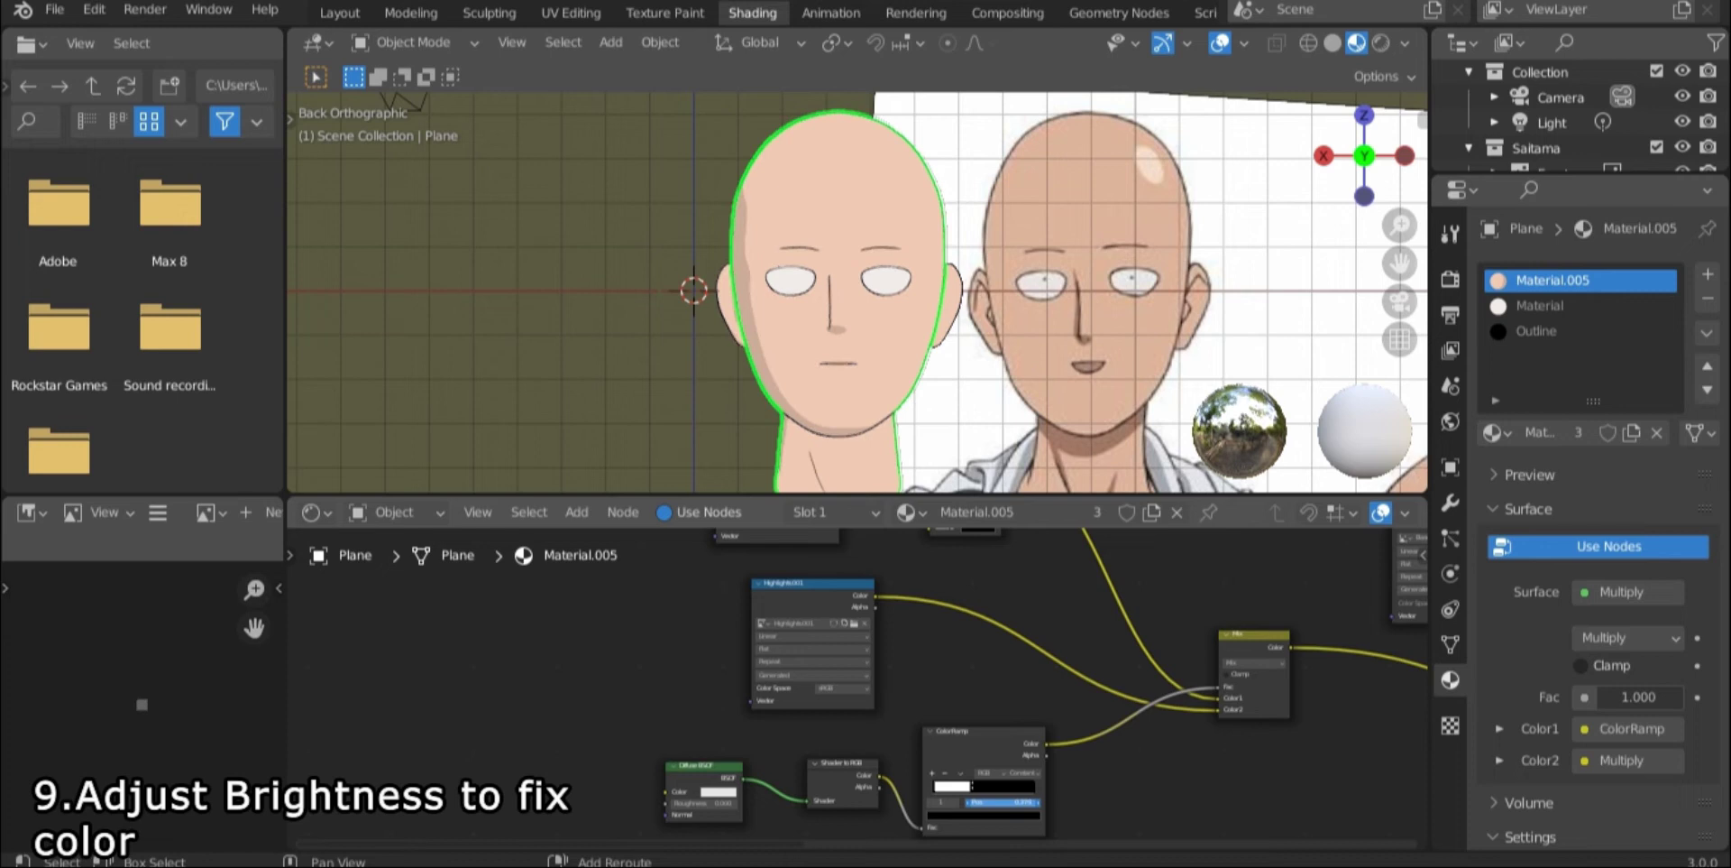
Step: Make the Shadows image texture node active and switch to texture painting with the Draw brush
middle_drag(1028, 612, 902, 730)
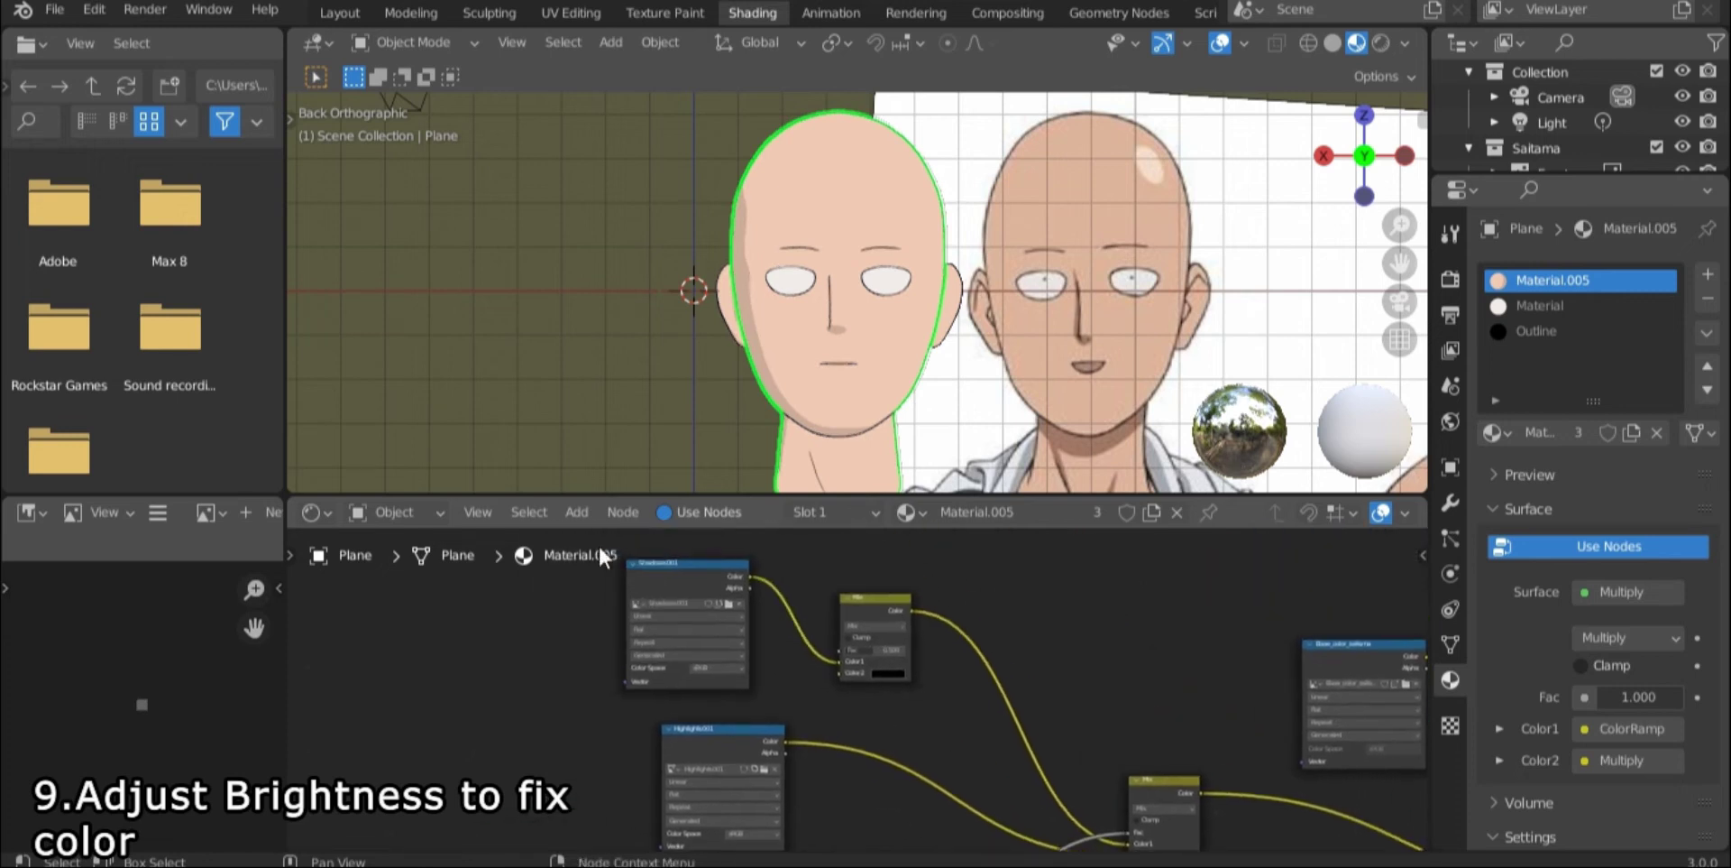
click(677, 581)
click(662, 8)
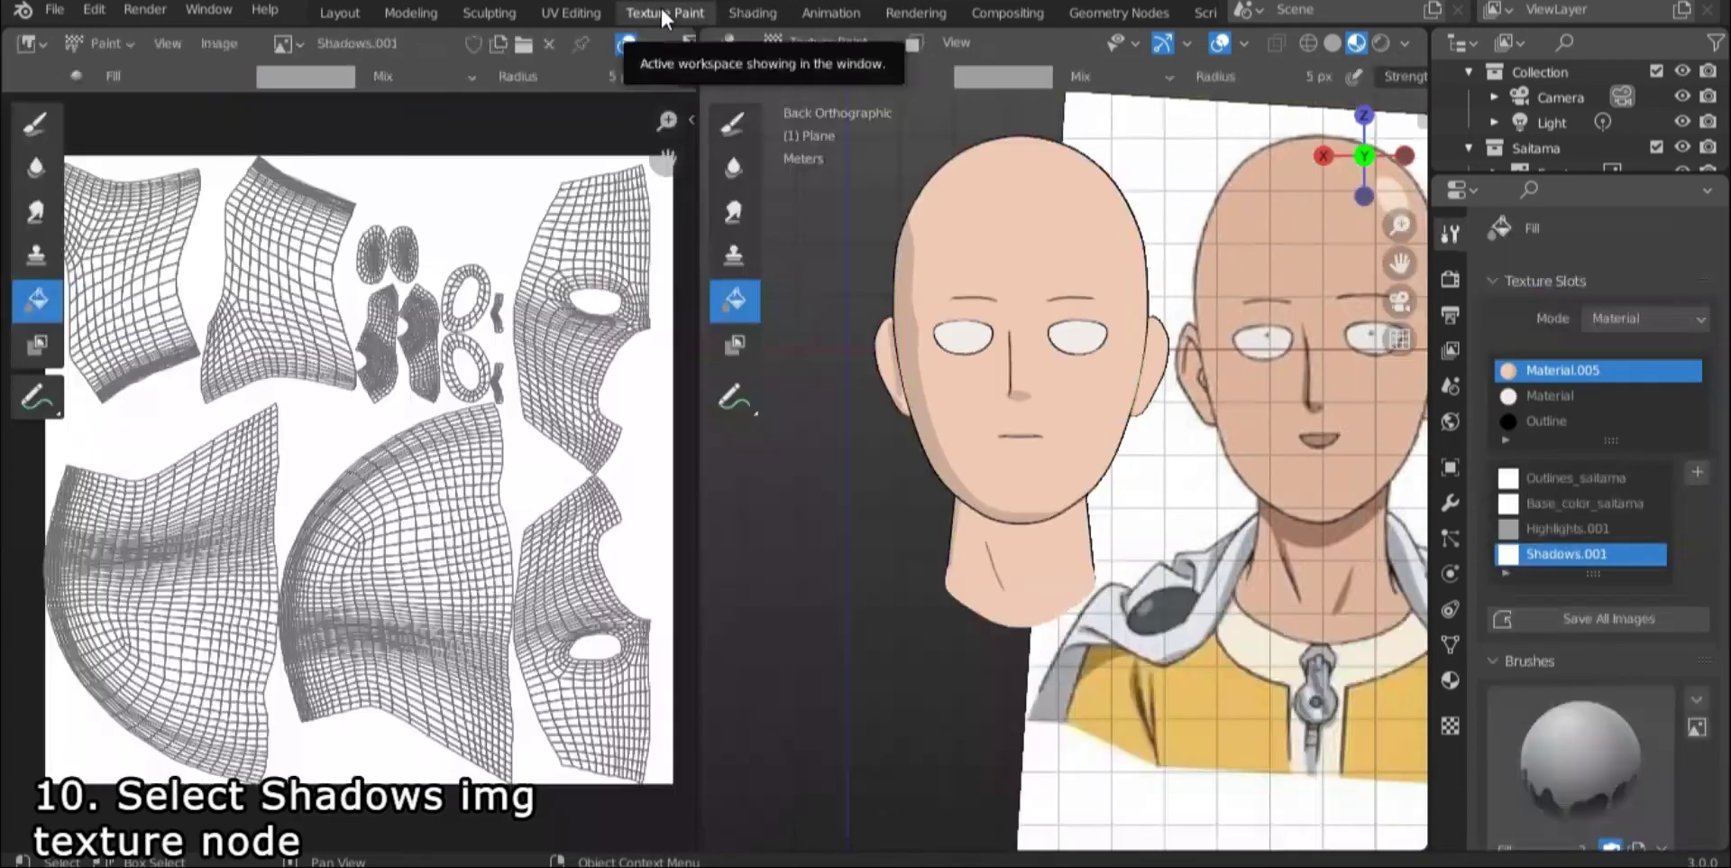
shift+middle_drag(957, 209, 911, 301)
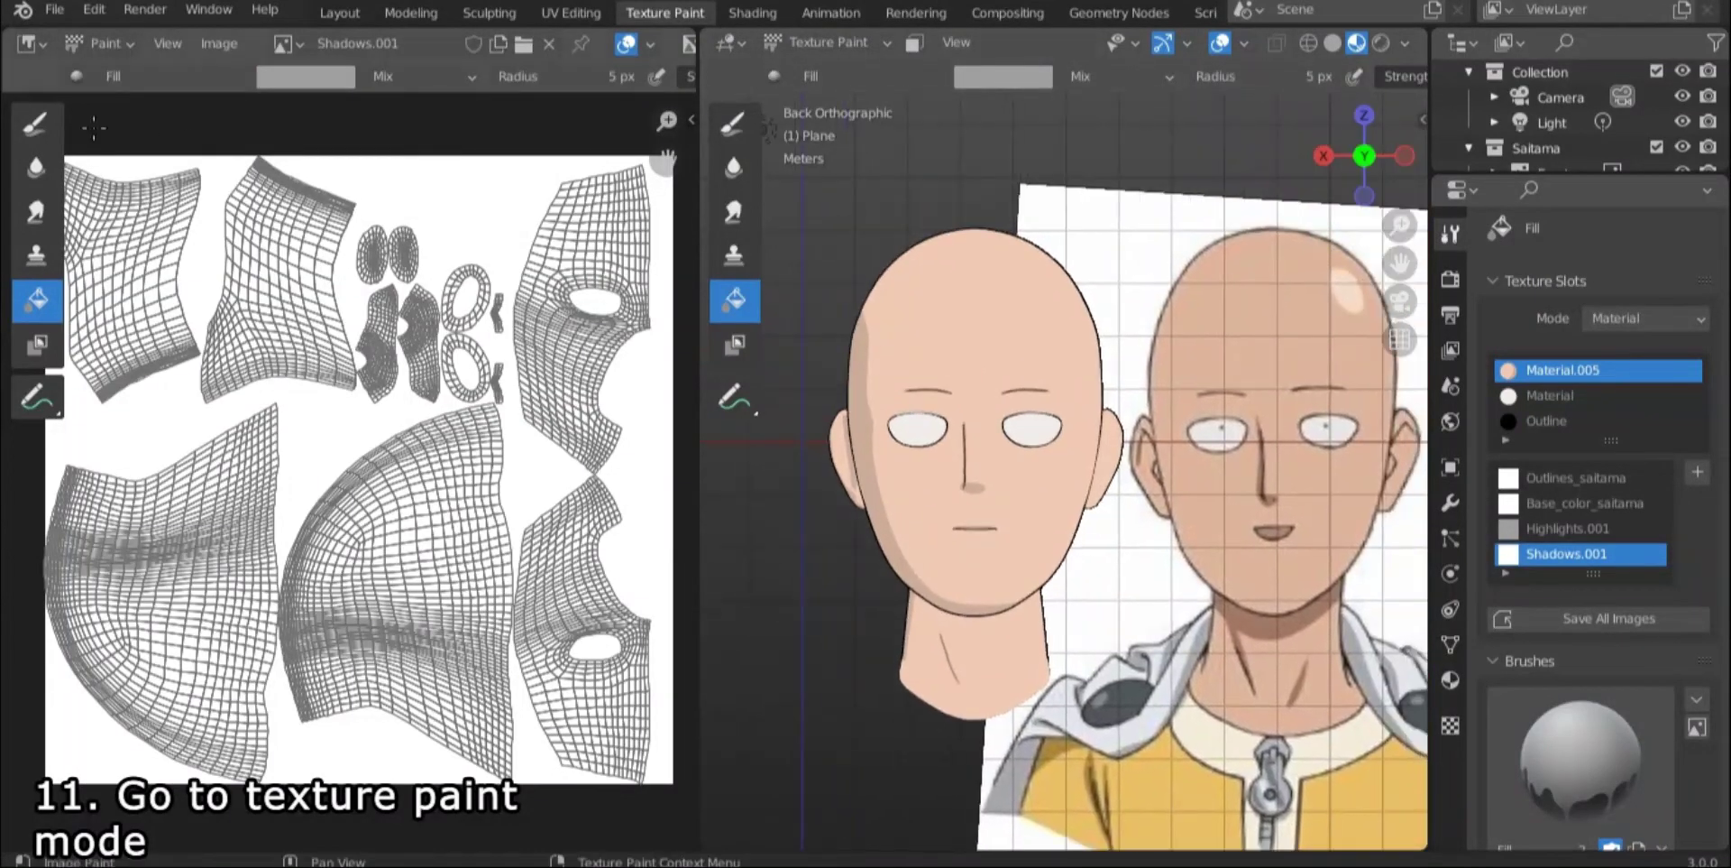
click(734, 124)
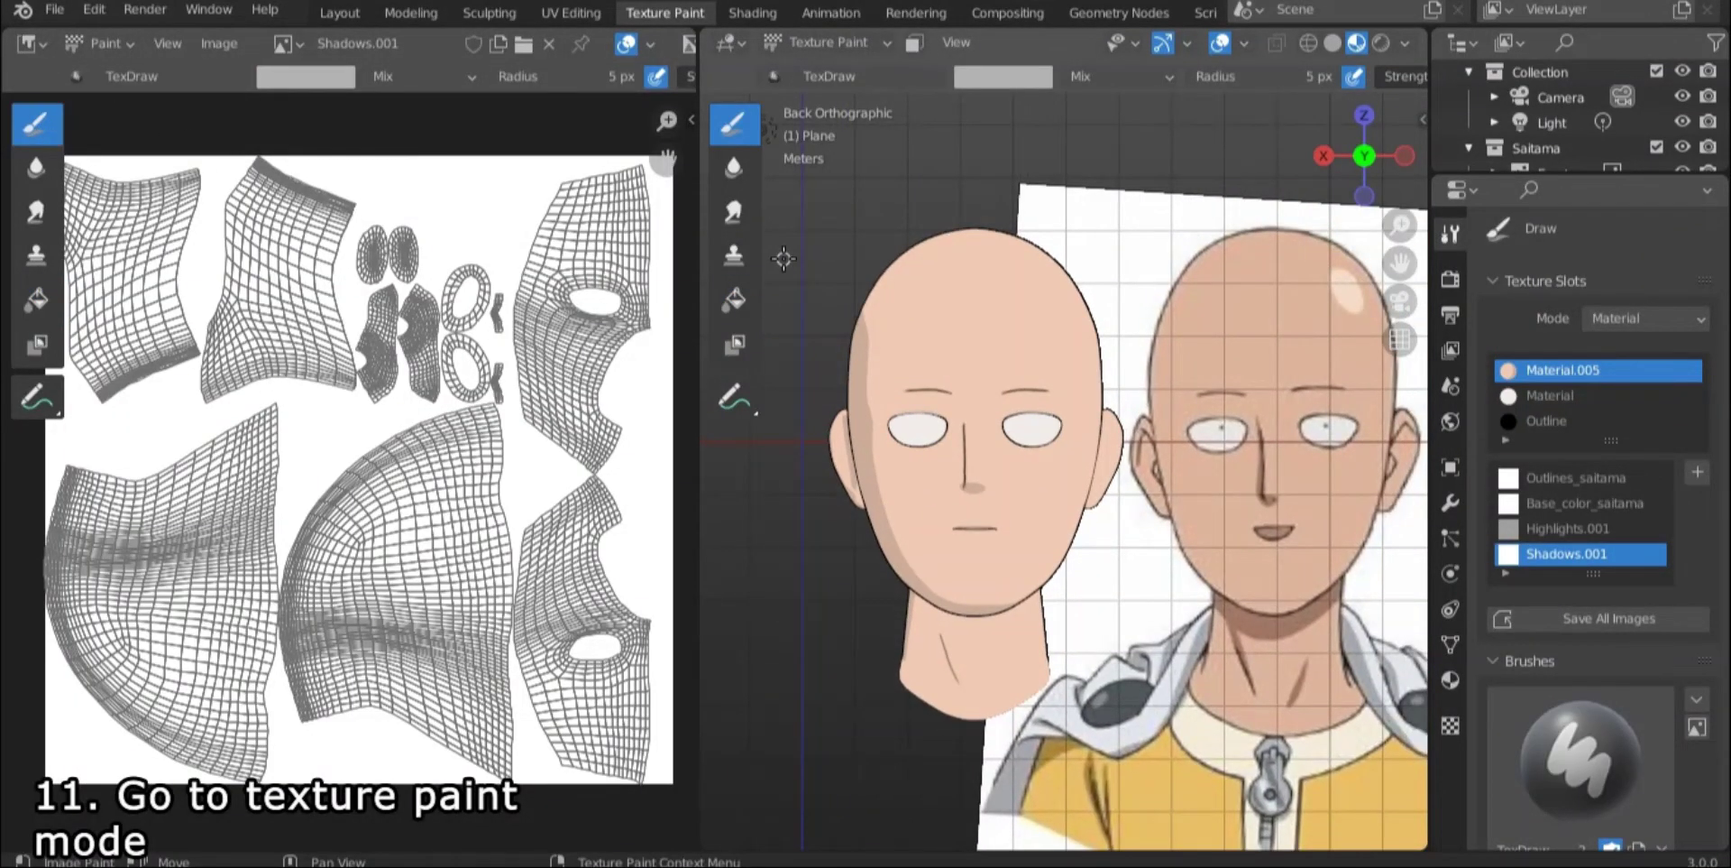
Step: Set the brush to a light grey with a 9 px radius and extend the shadow along the temple on the shaded side
scroll(1063, 475, up, 5)
drag(921, 255, 904, 311)
click(1002, 76)
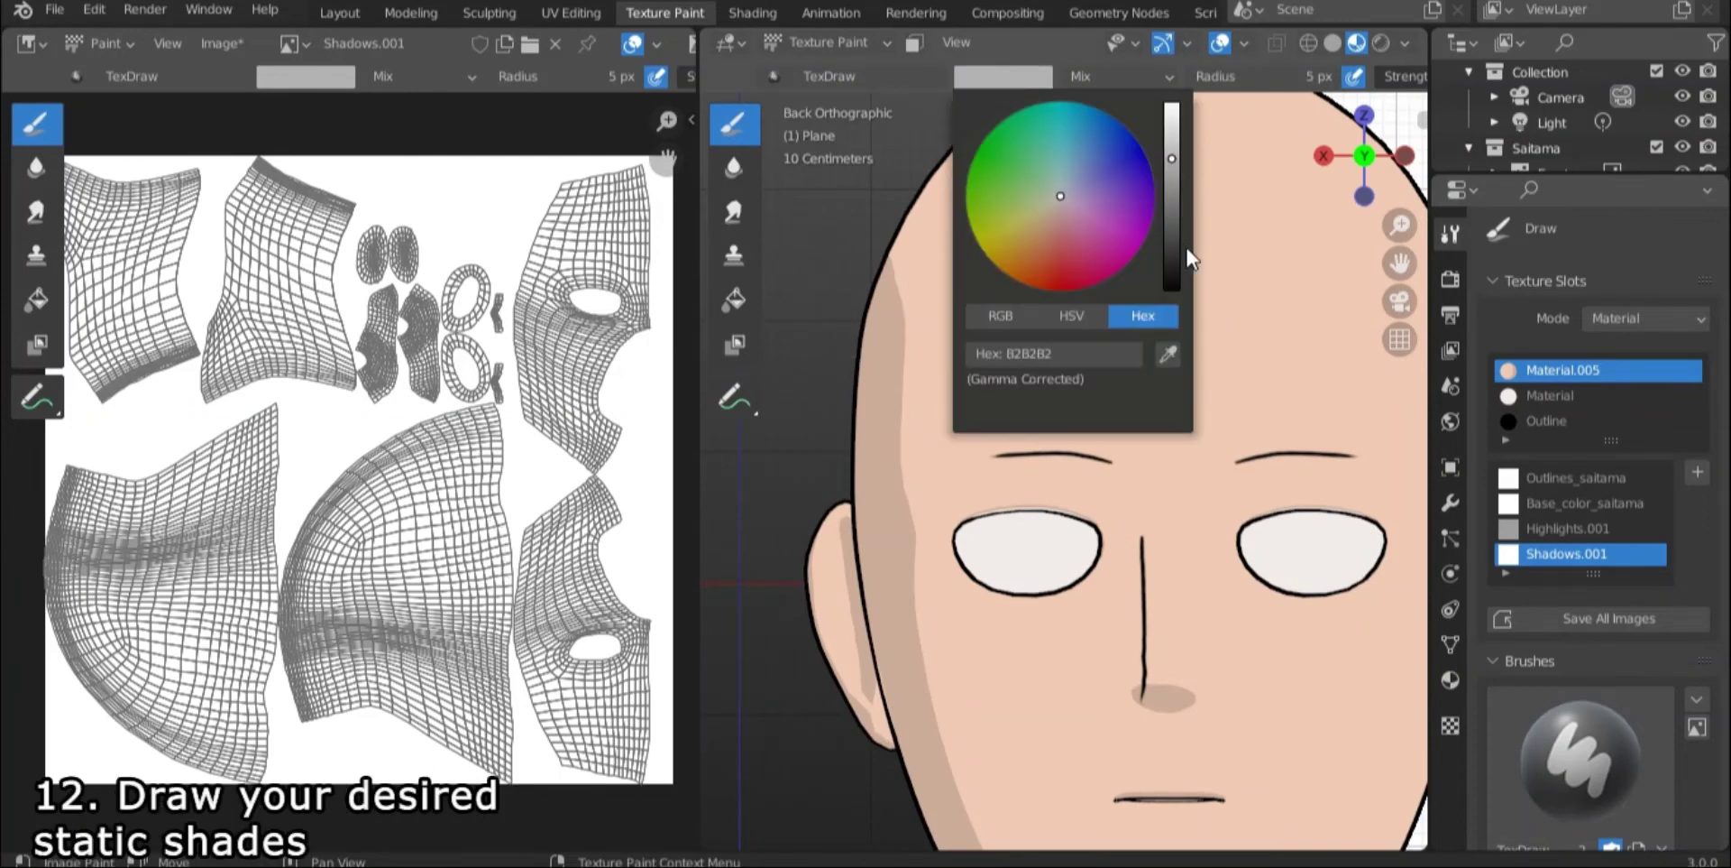
click(1072, 315)
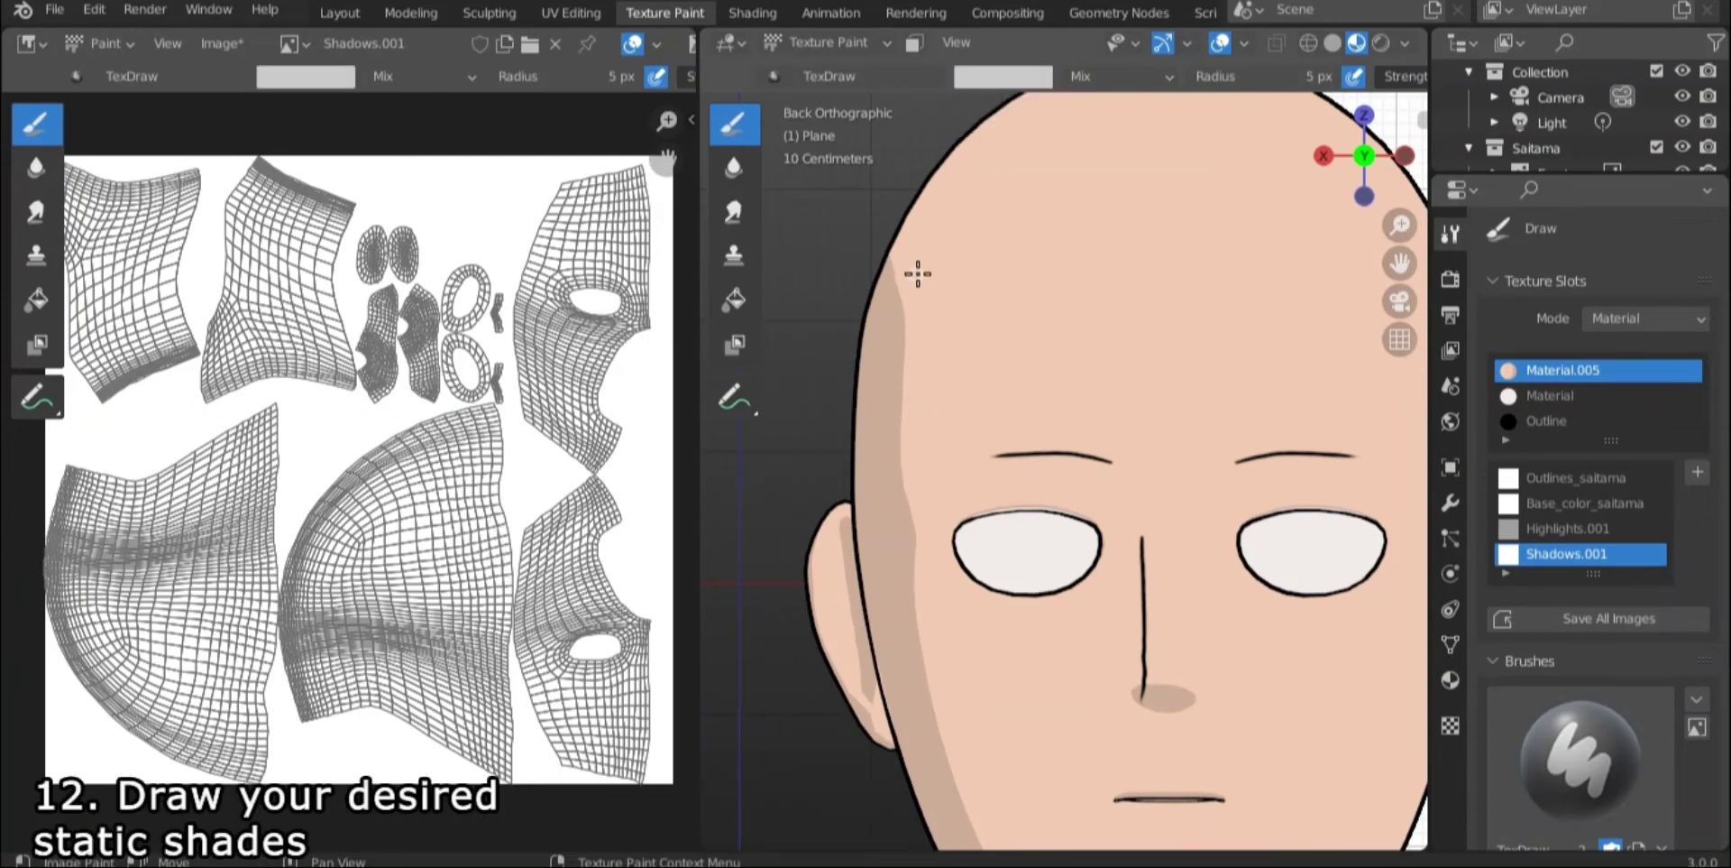
drag(918, 233, 900, 290)
key(ctrl+z)
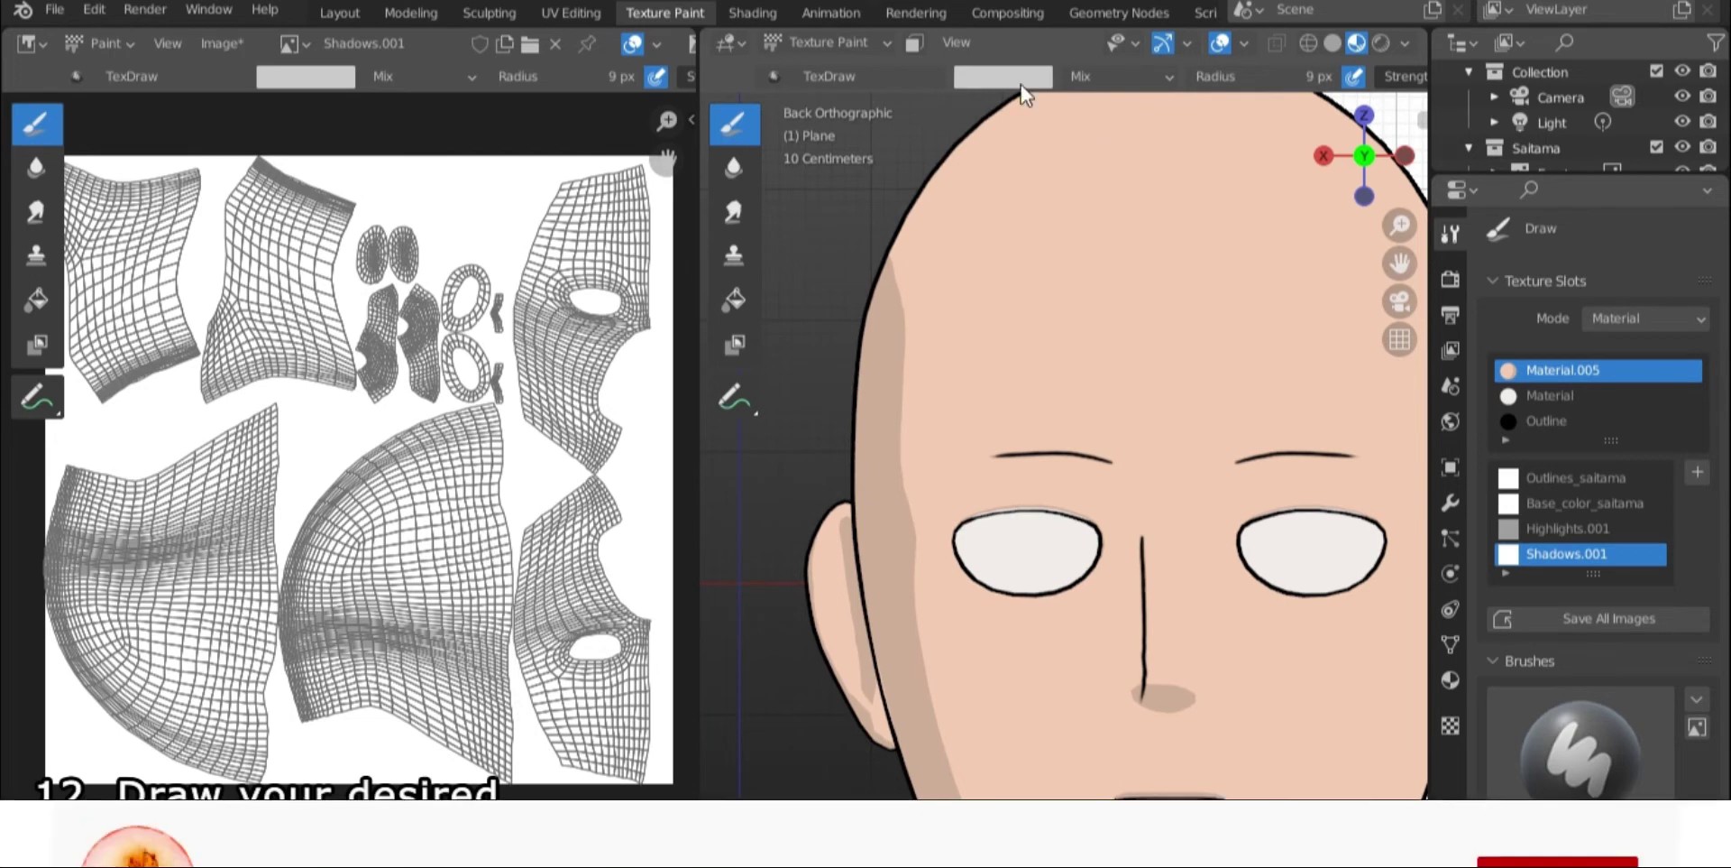
click(1022, 82)
drag(898, 306, 907, 253)
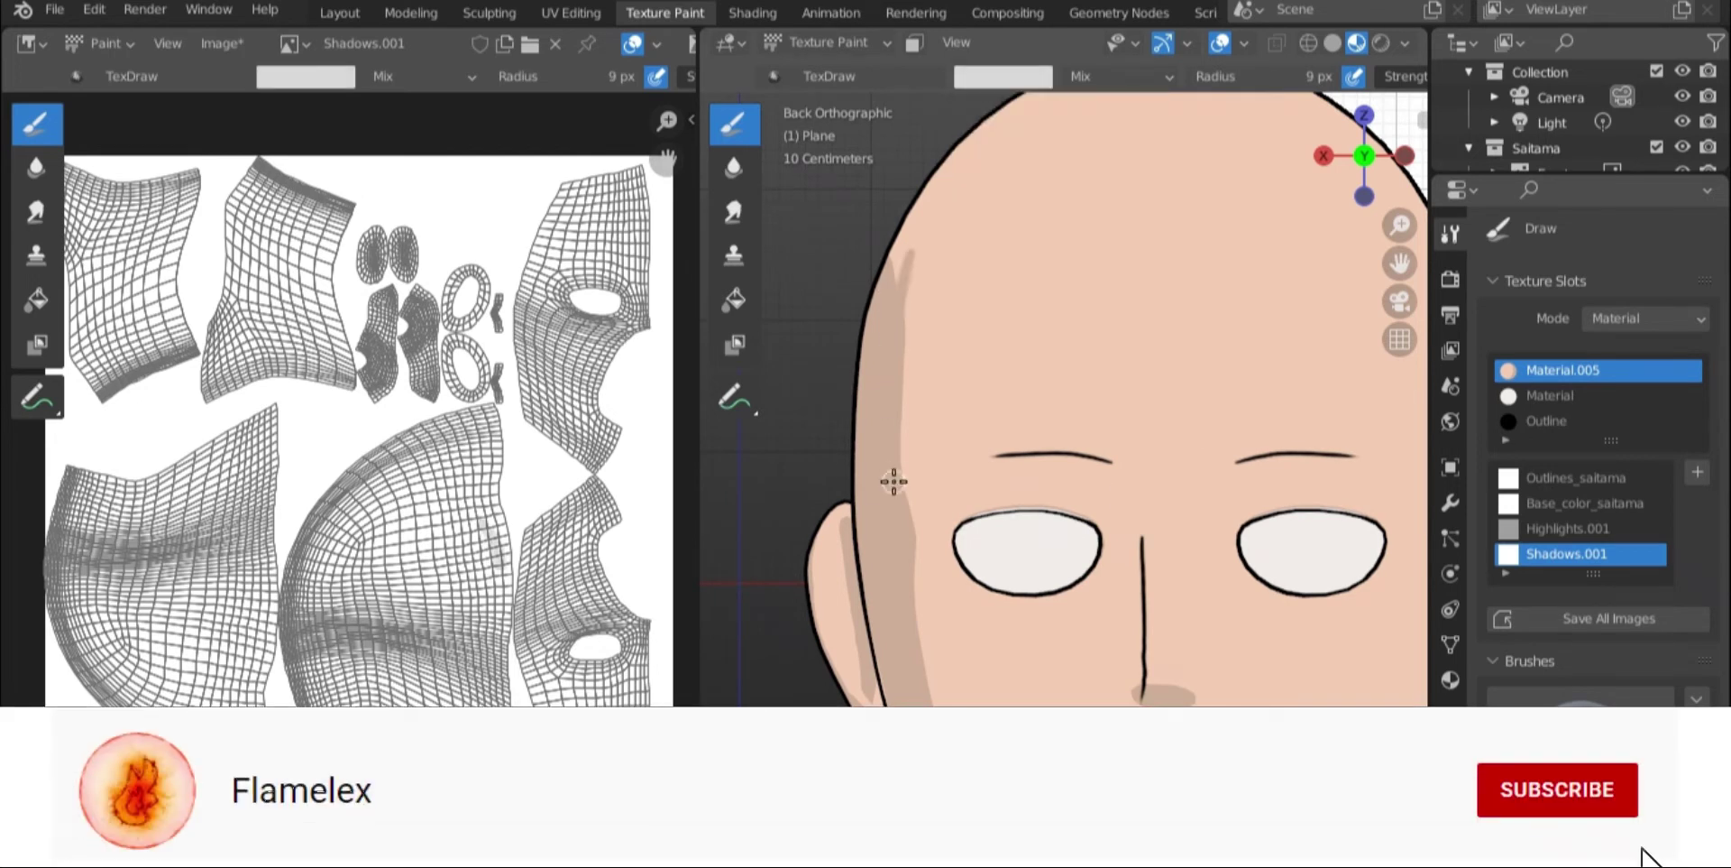
Step: Paint a tapered grey shadow along the neck line, from its lower end up to the jaw
scroll(916, 425, down, 5)
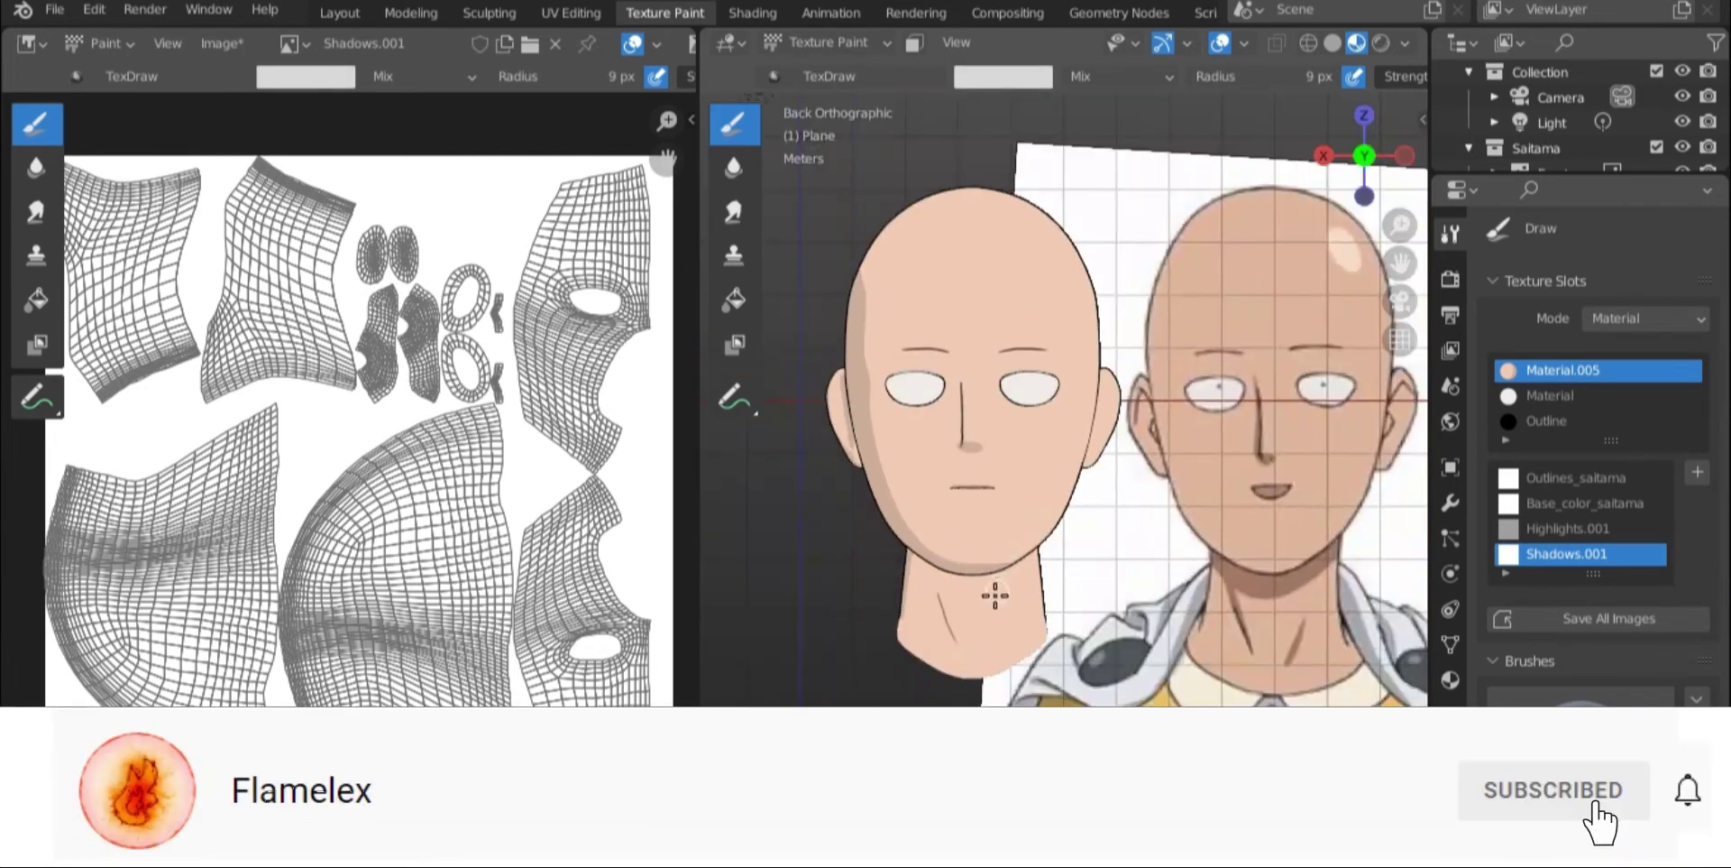
scroll(1097, 536, up, 5)
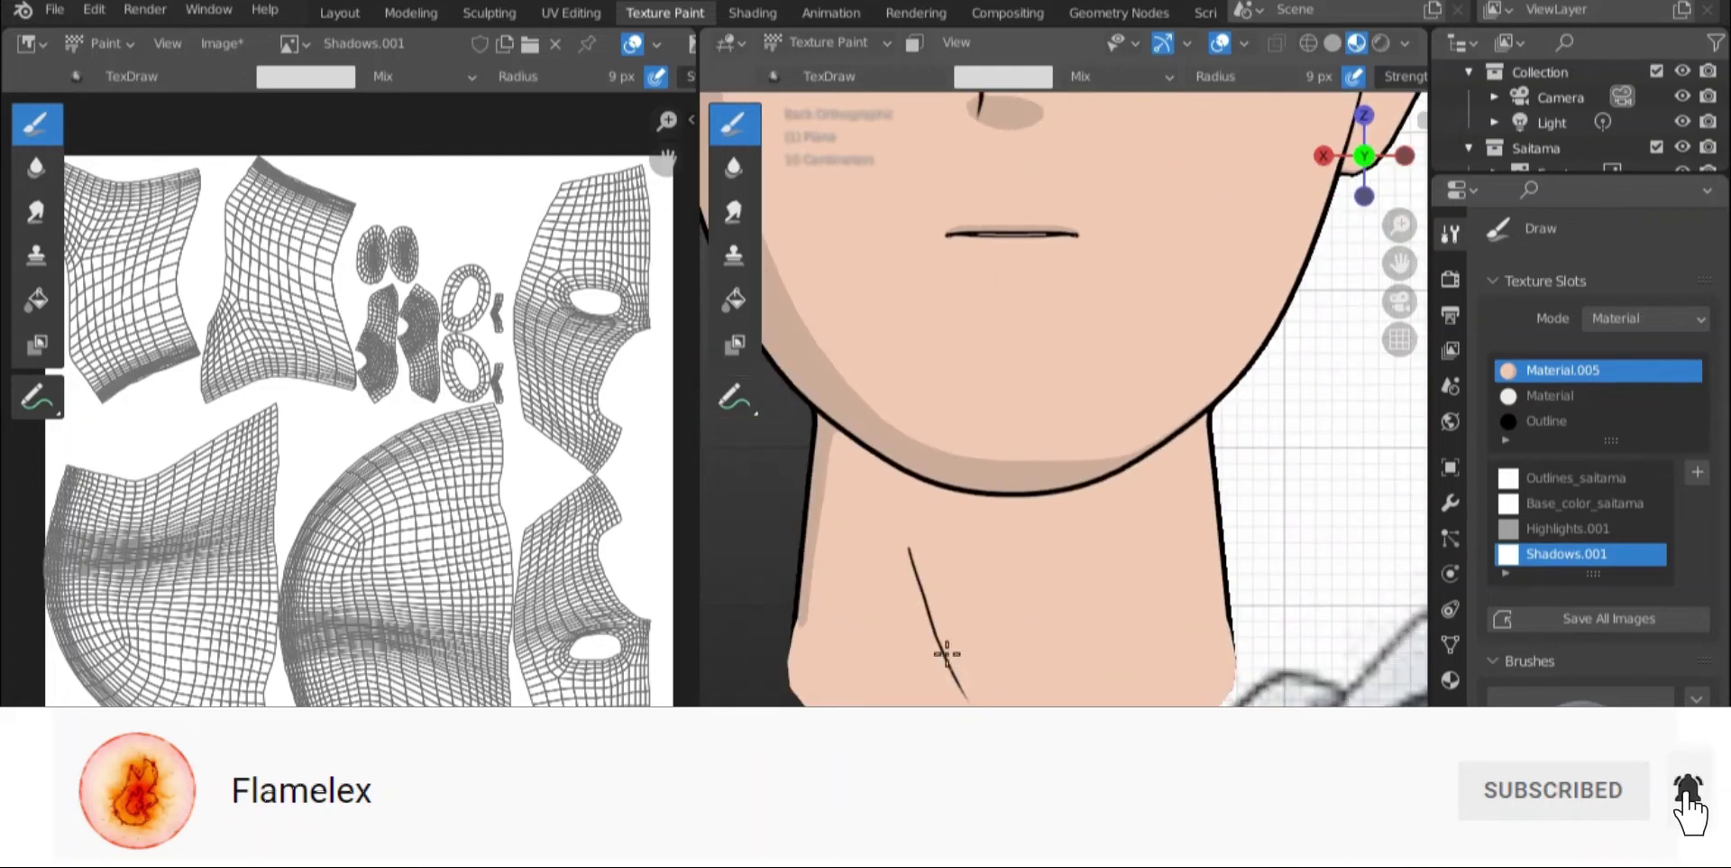
drag(928, 615, 886, 451)
drag(963, 693, 898, 444)
drag(954, 663, 896, 415)
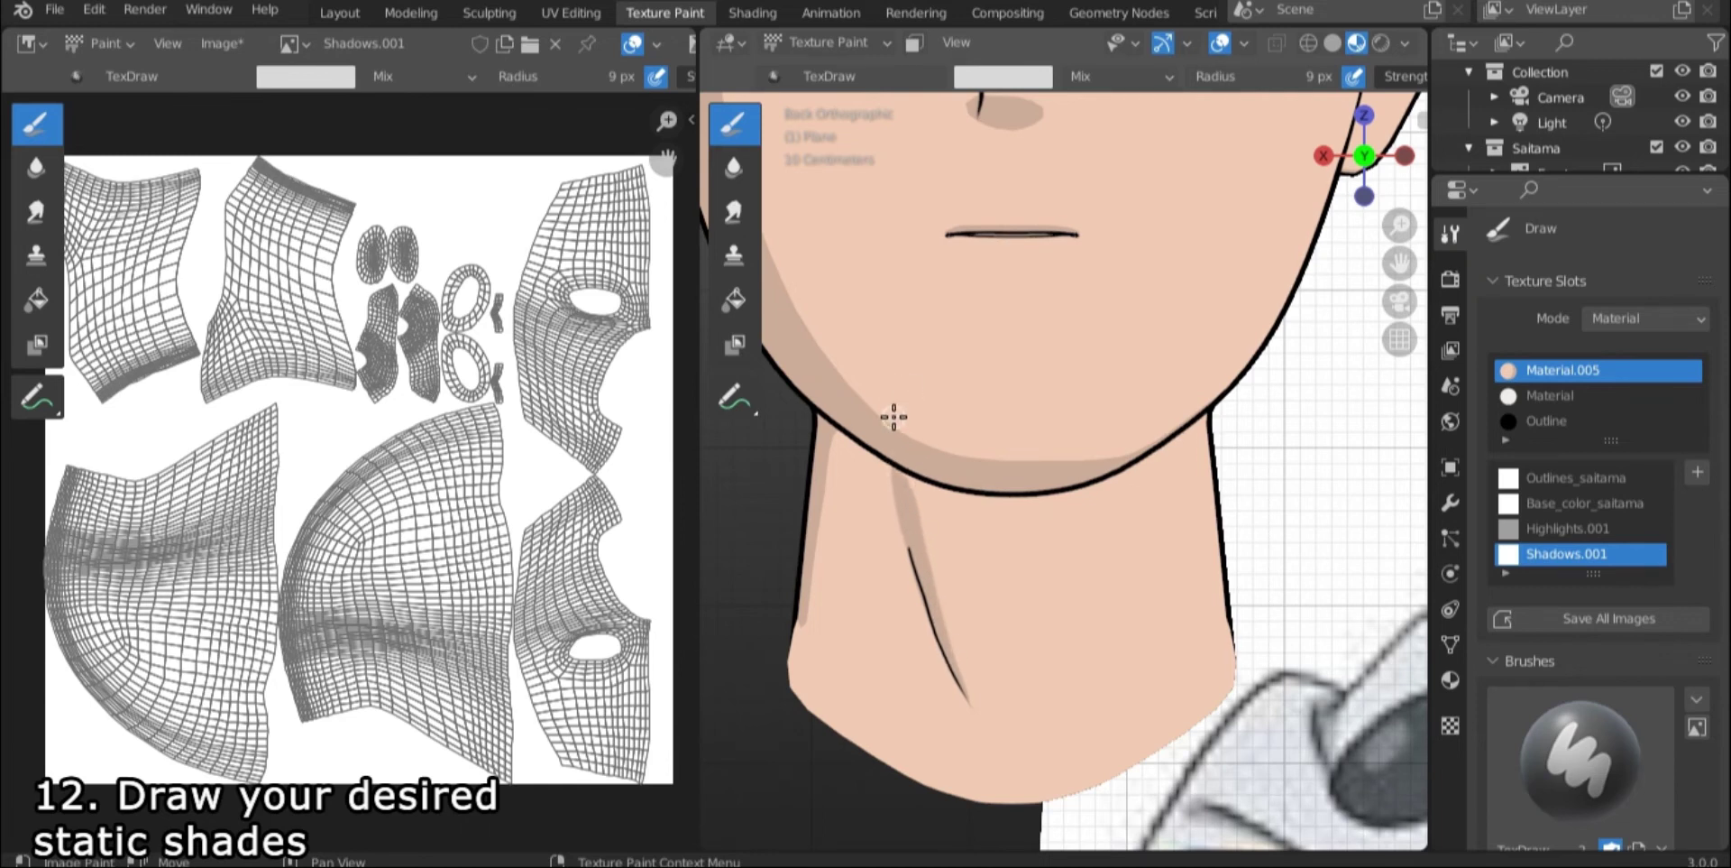
Step: Paint a shadow crease on the other side of the neck and set the brush colour to white
scroll(894, 416, down, 8)
scroll(1057, 535, up, 8)
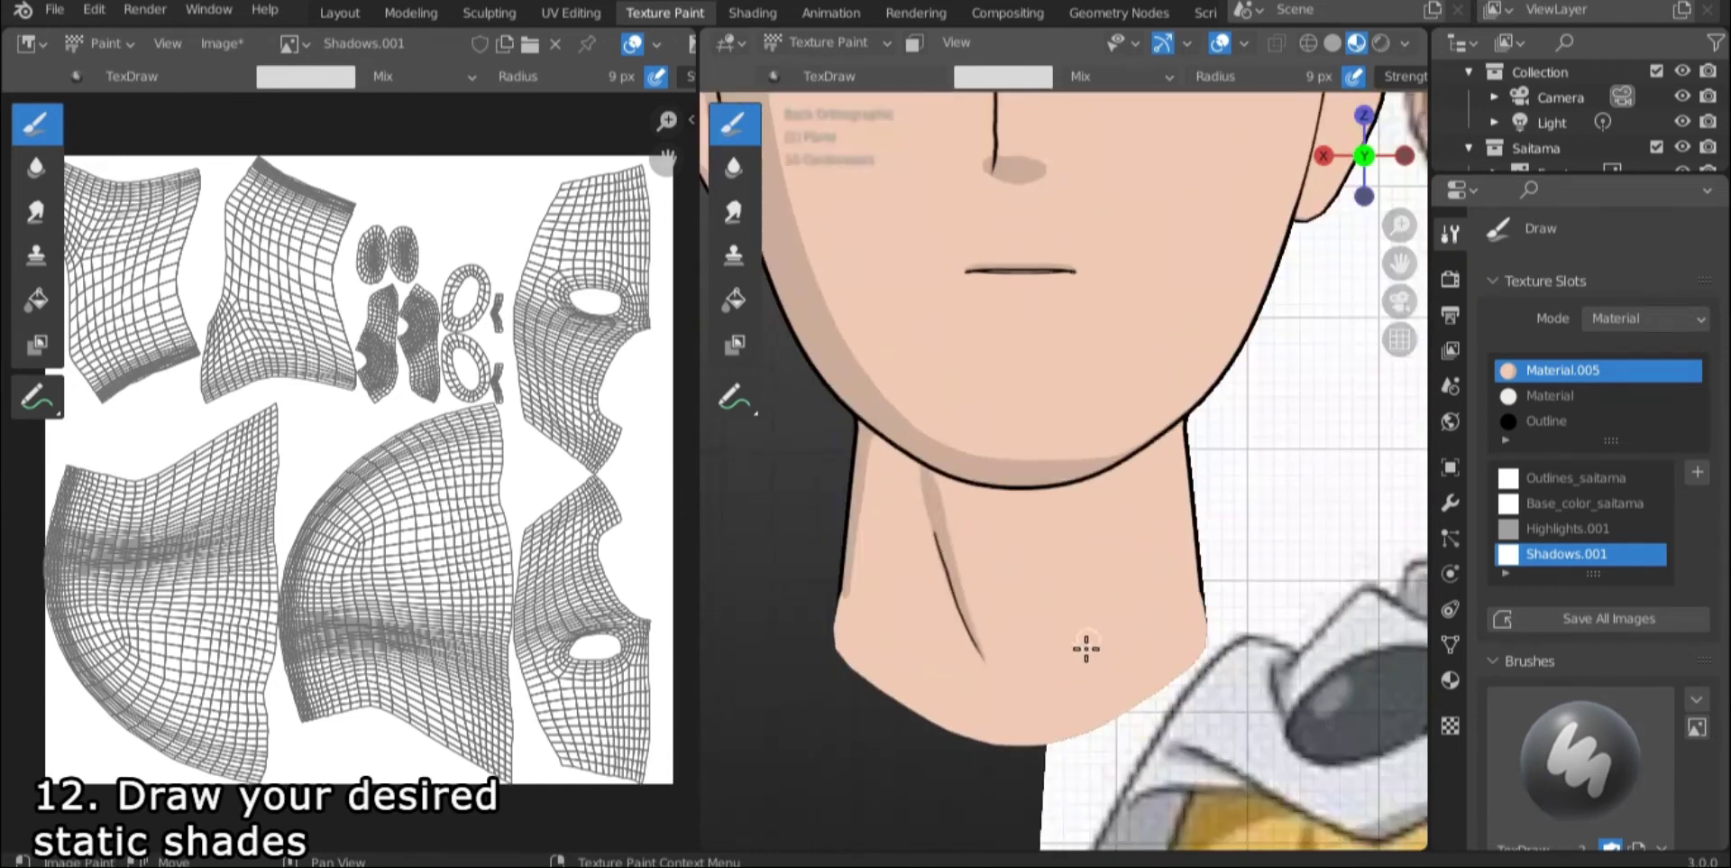
mouse_move(1081, 656)
mouse_down()
mouse_move(1141, 524)
mouse_move(1068, 669)
mouse_up()
scroll(1173, 461, down, 7)
shift+middle_drag(1210, 400, 1165, 433)
scroll(1125, 436, up, 3)
click(1003, 76)
click(1172, 105)
scroll(1396, 513, up, 2)
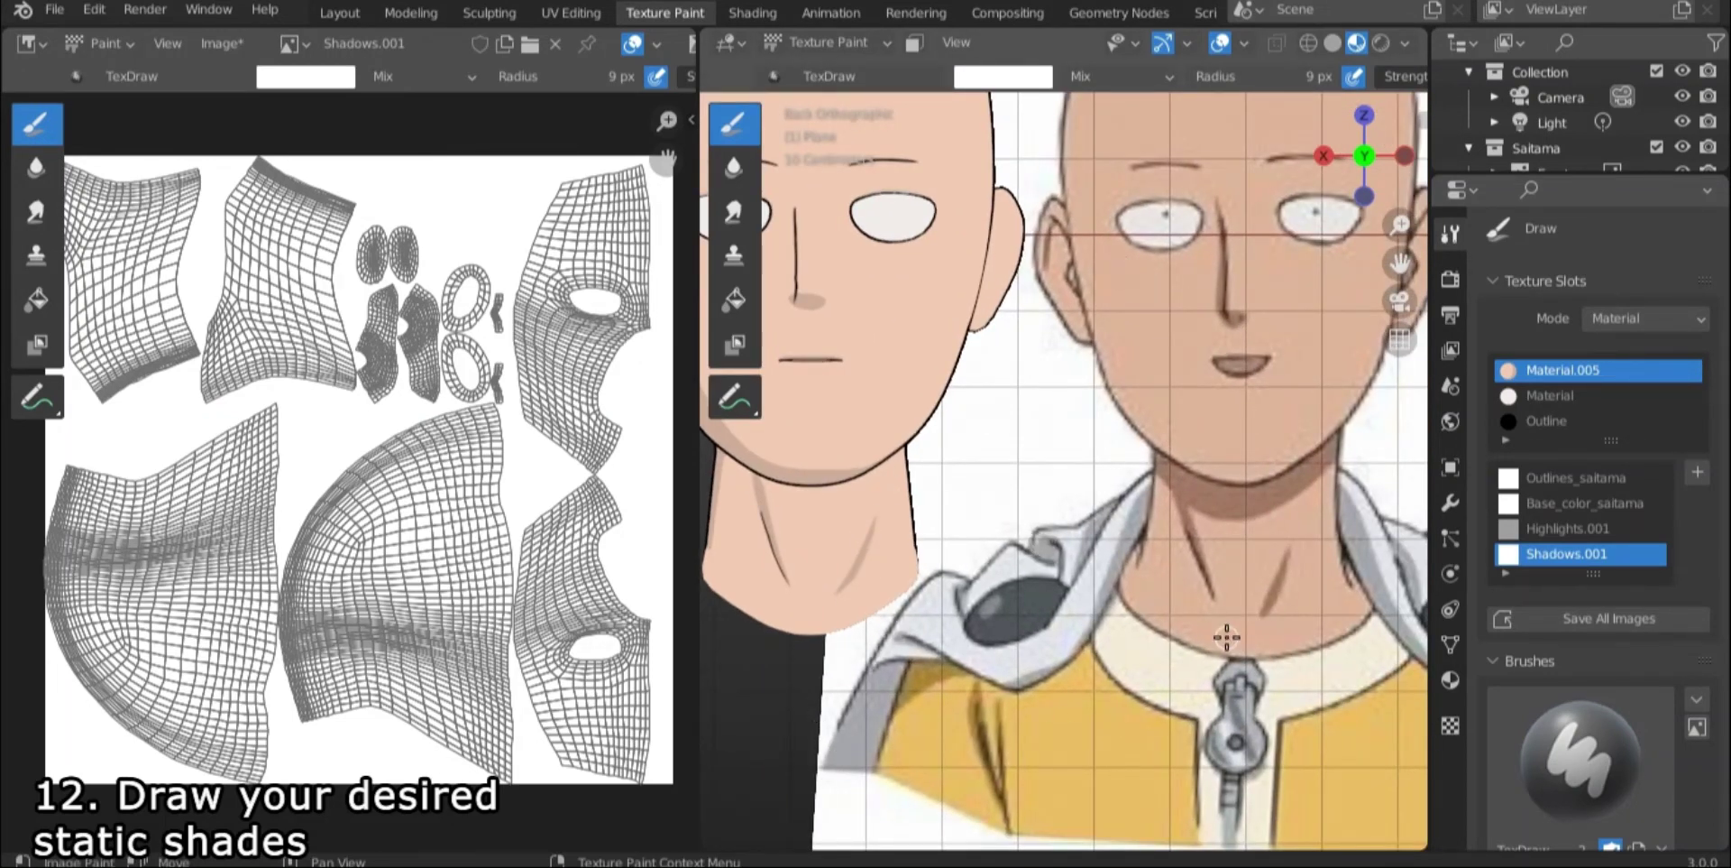
Step: Sample the light grey of the painted neck shadow in the texture image as the brush colour
scroll(950, 487, down, 1)
shift+middle_drag(953, 515, 1090, 666)
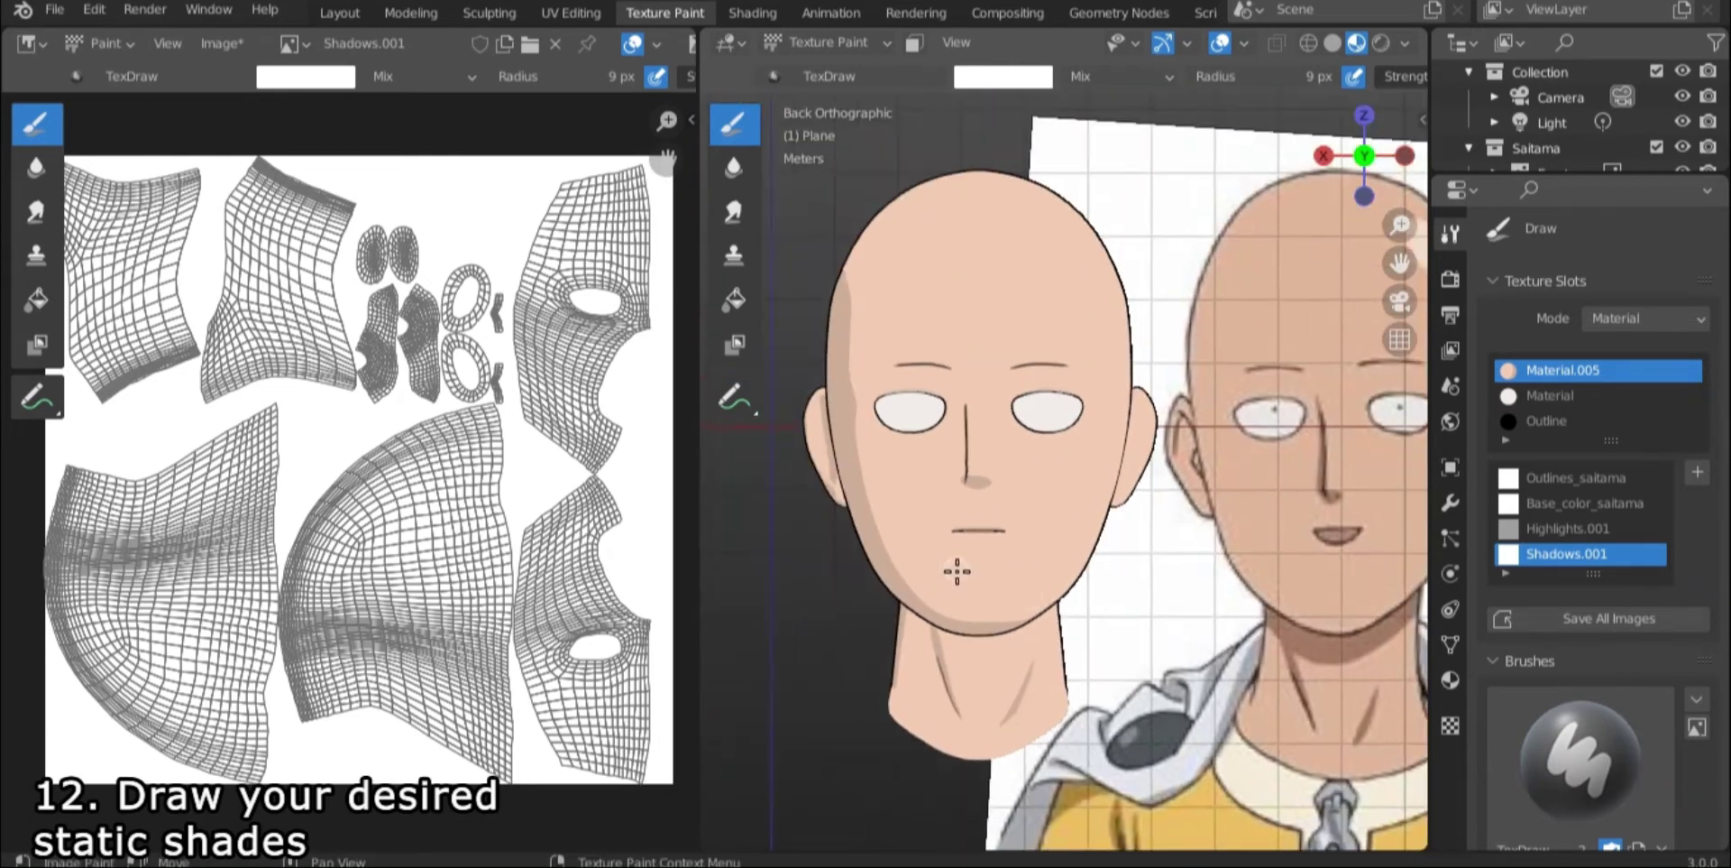
shift+middle_drag(962, 568, 1042, 616)
scroll(1044, 616, up, 3)
scroll(355, 512, up, 5)
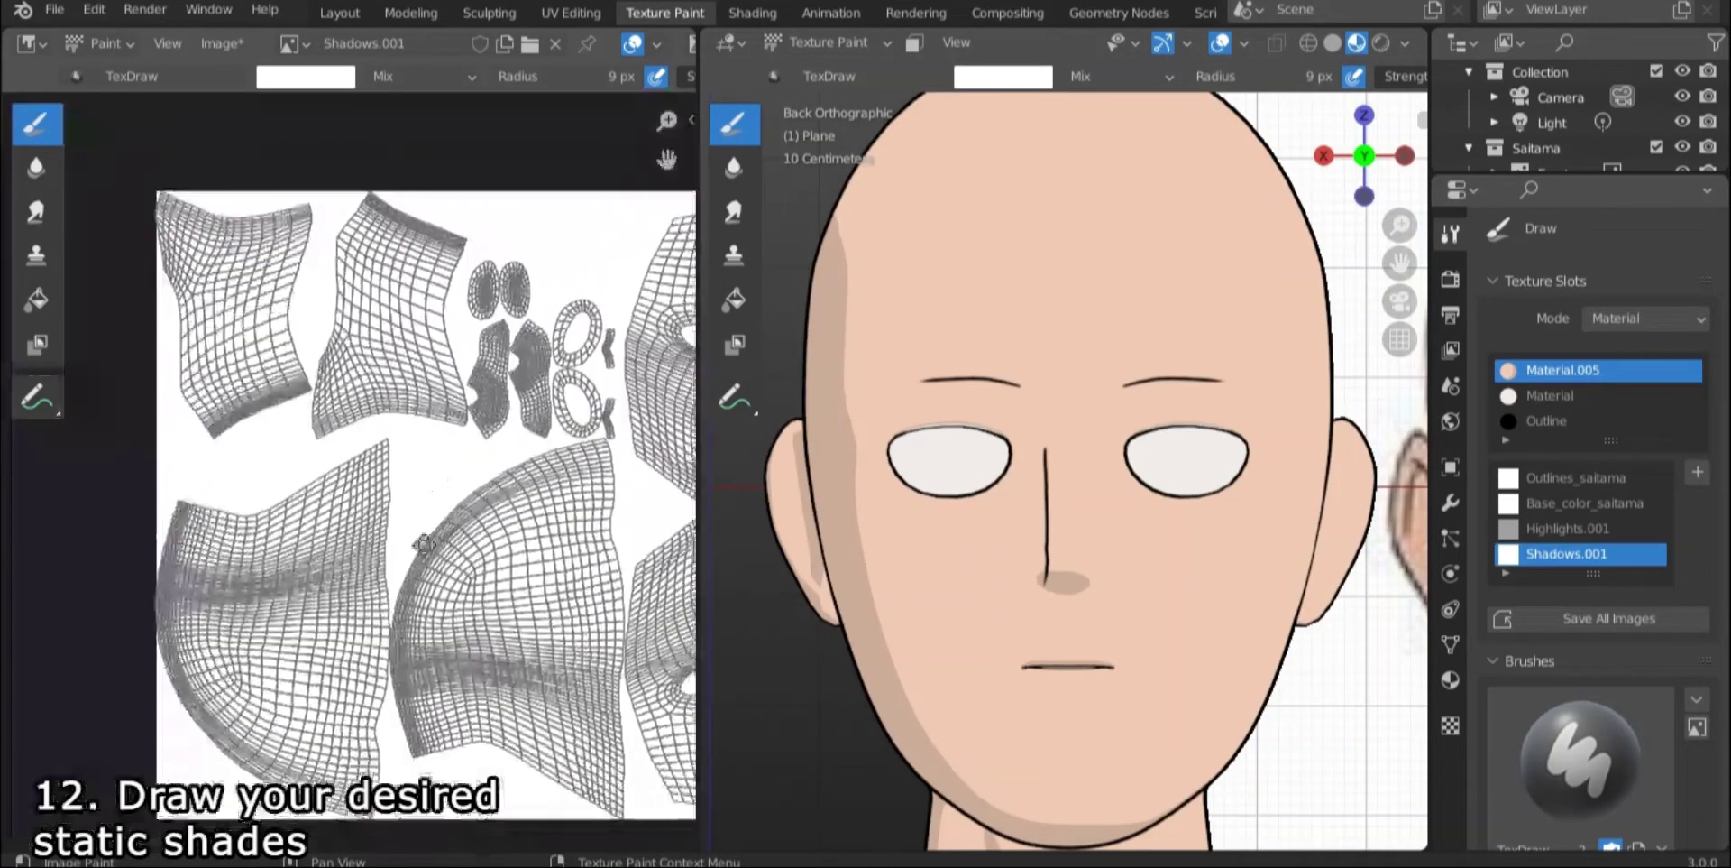
ctrl+middle_drag(355, 512, 377, 83)
middle_drag(364, 294, 186, 222)
click(306, 80)
click(480, 359)
click(538, 507)
Step: Paint a grey shadow beside the nose bridge, trim it with white, and play the animation to check the shading
shift+middle_drag(1170, 573, 895, 602)
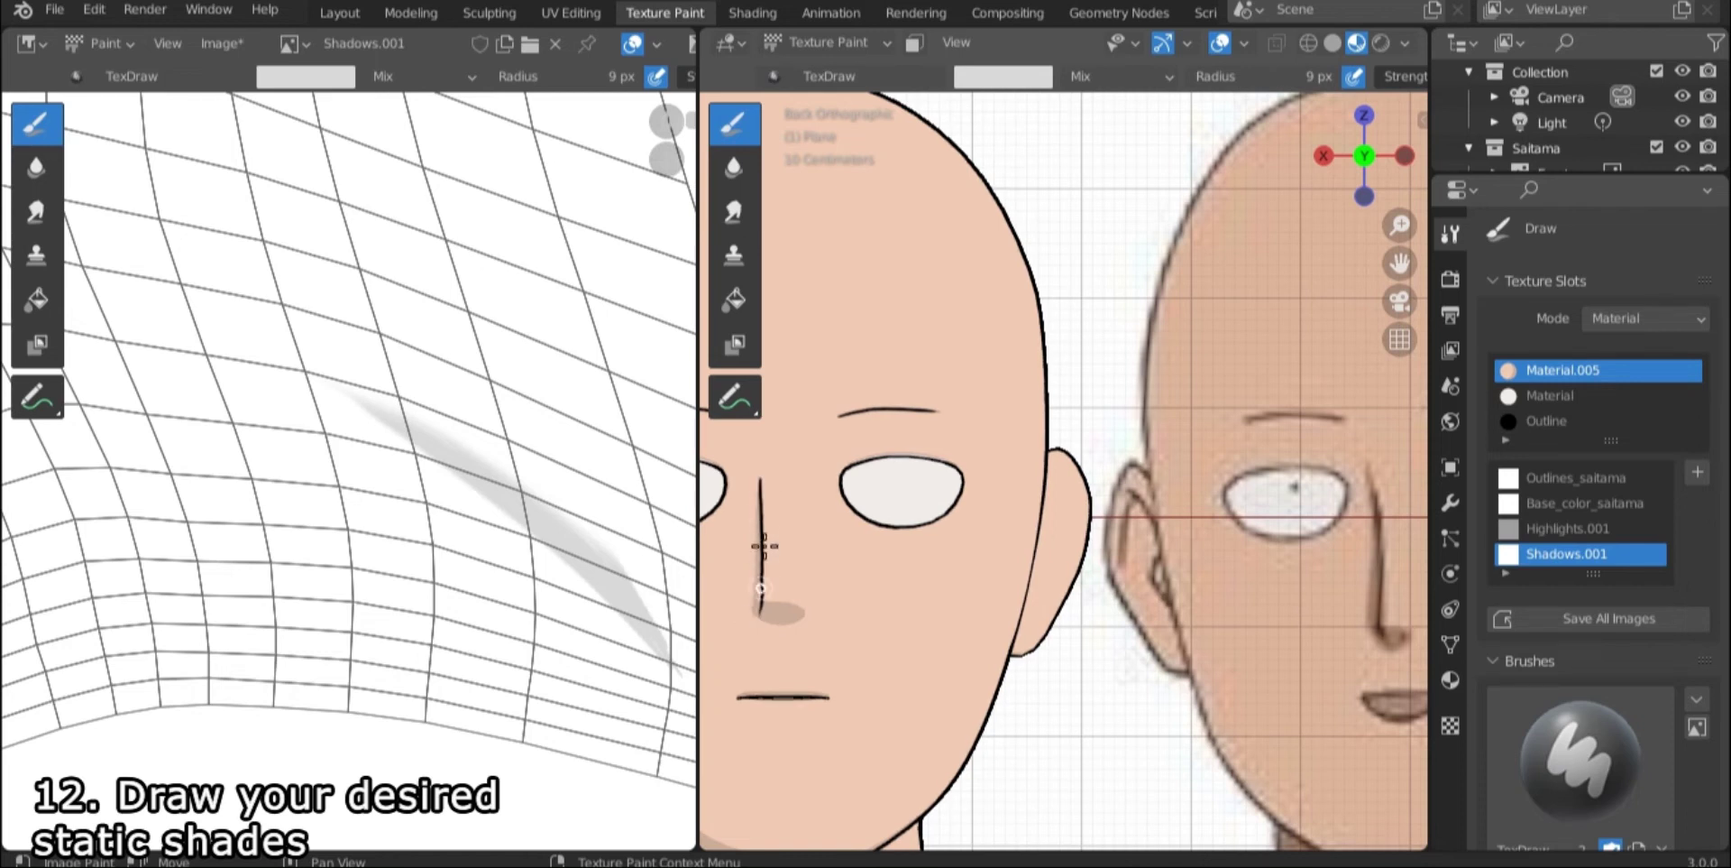
drag(762, 615, 766, 596)
click(985, 77)
drag(1171, 131, 1171, 101)
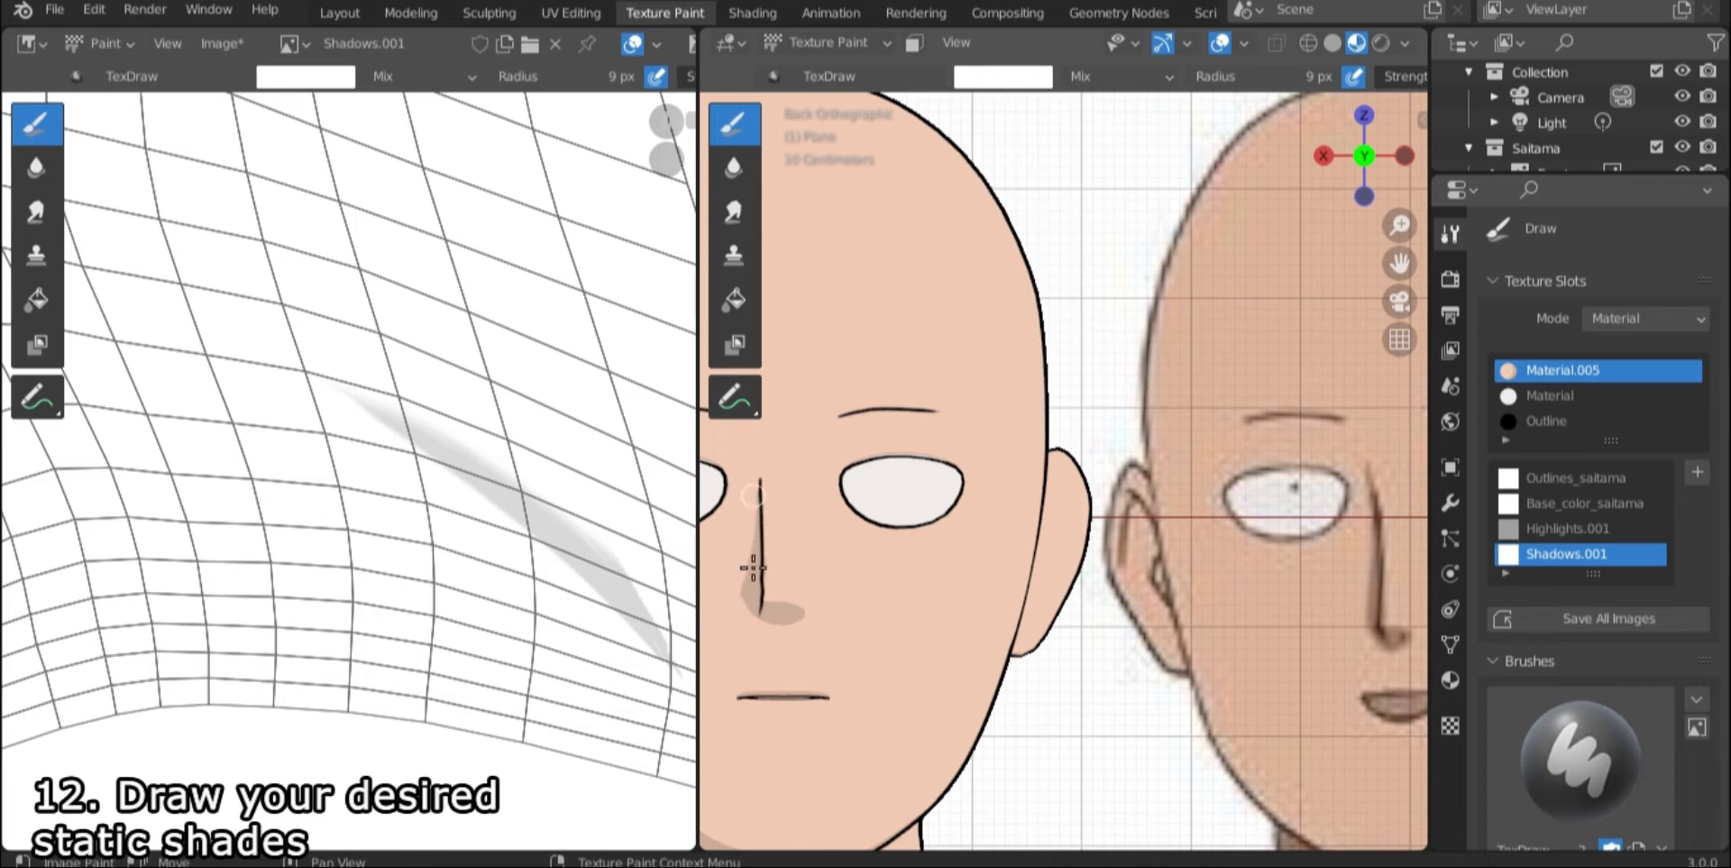
drag(737, 525, 726, 732)
key(space)
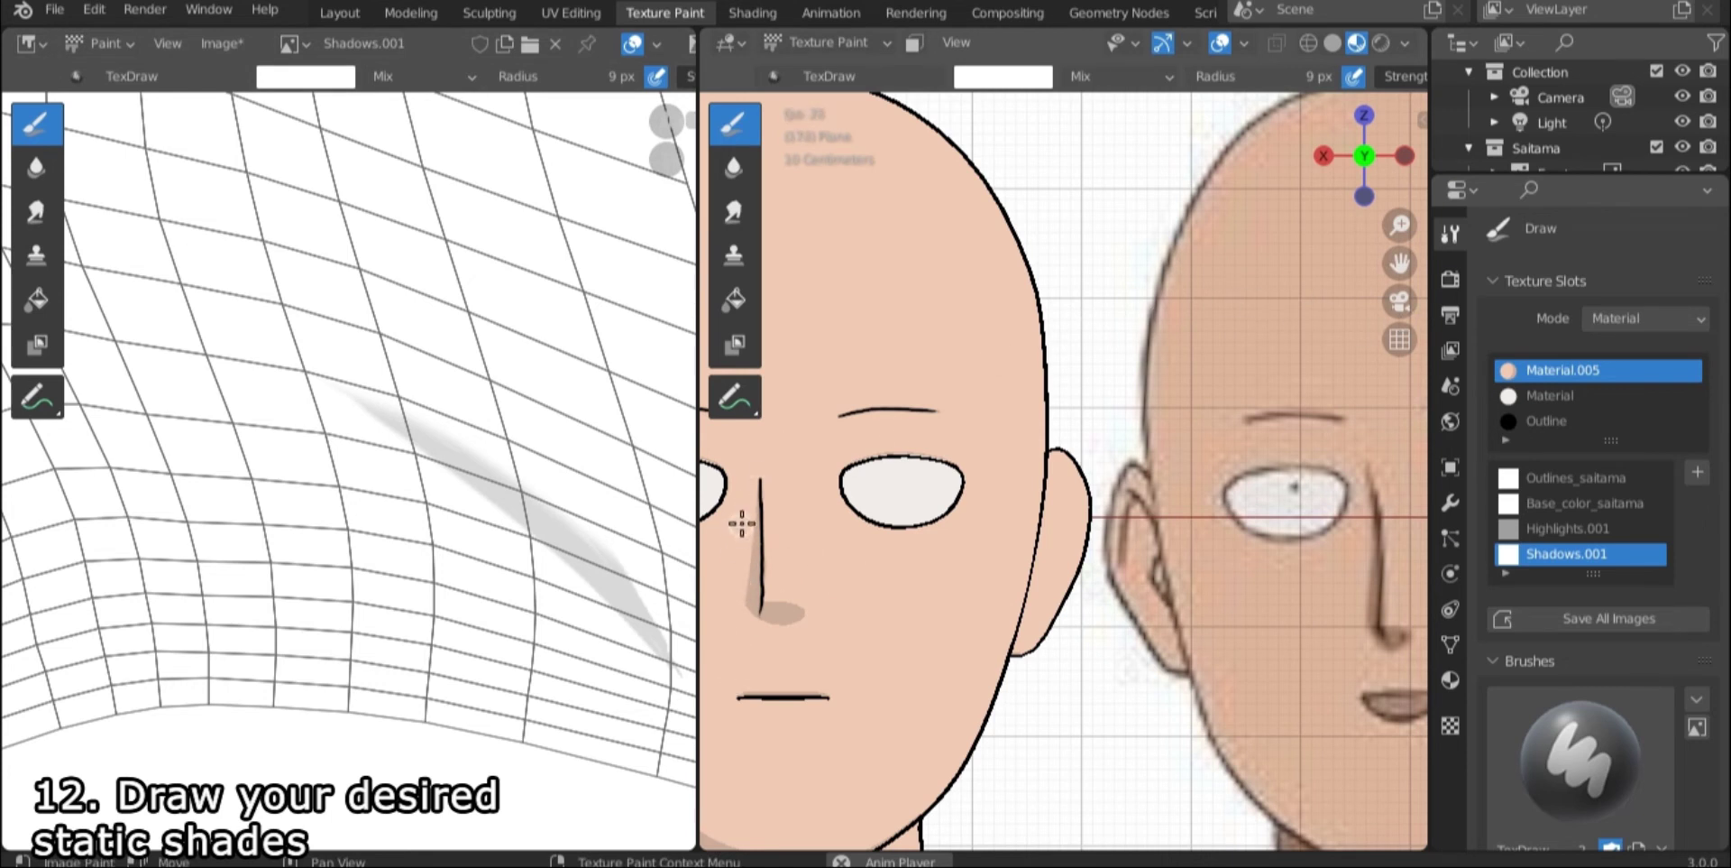
scroll(857, 691, down, 5)
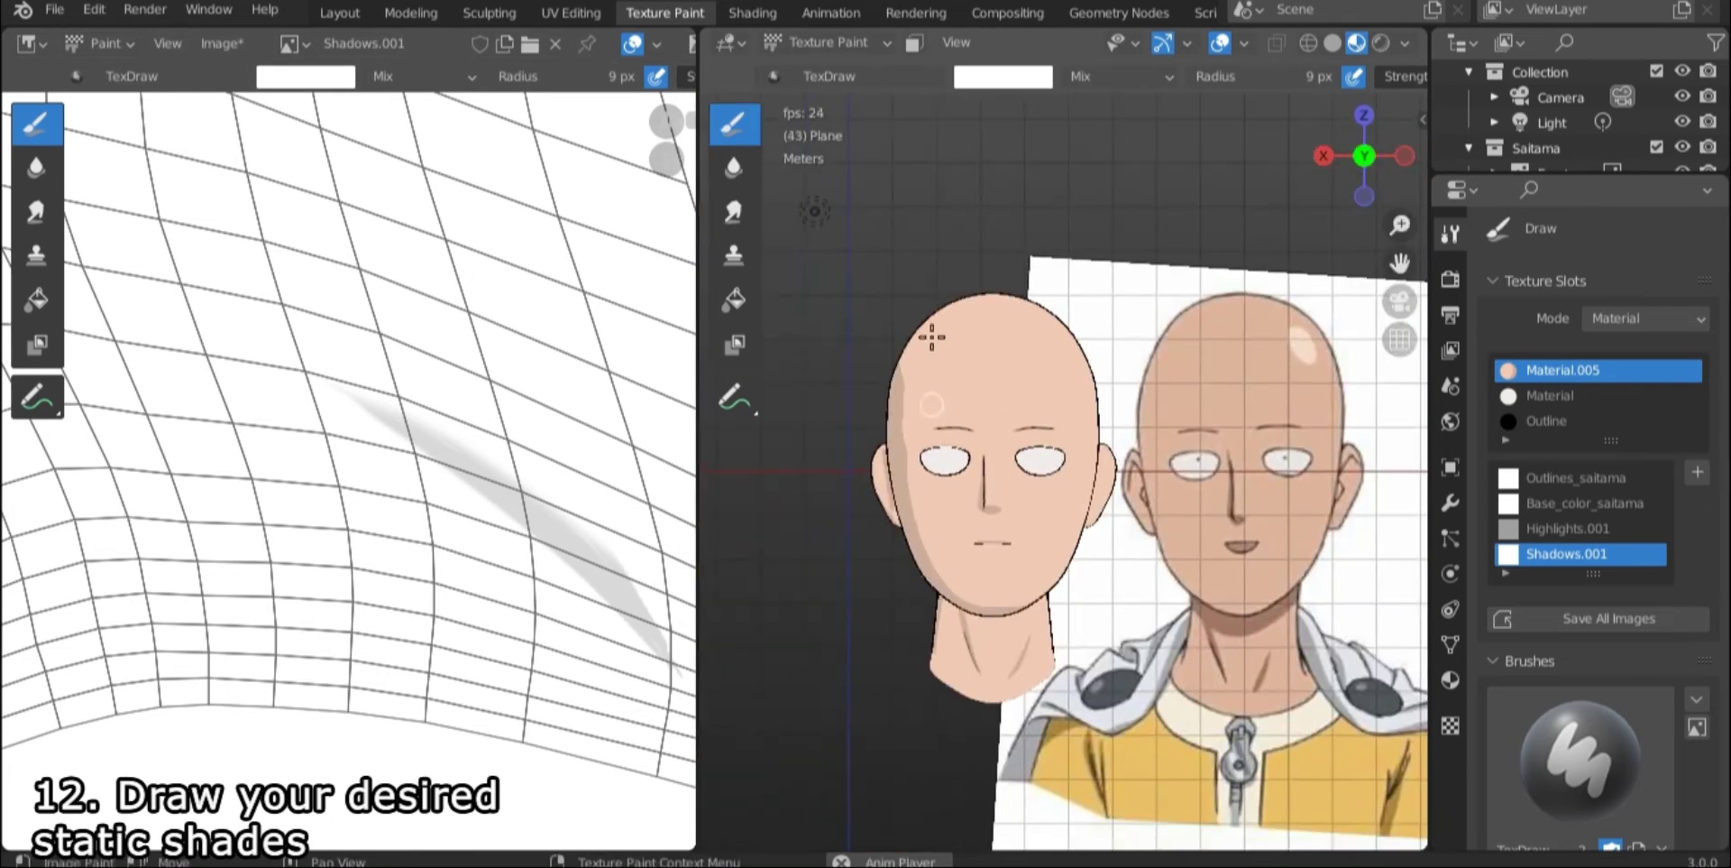
Step: Make the Highlights image texture node active in the material and return to texture painting
click(743, 10)
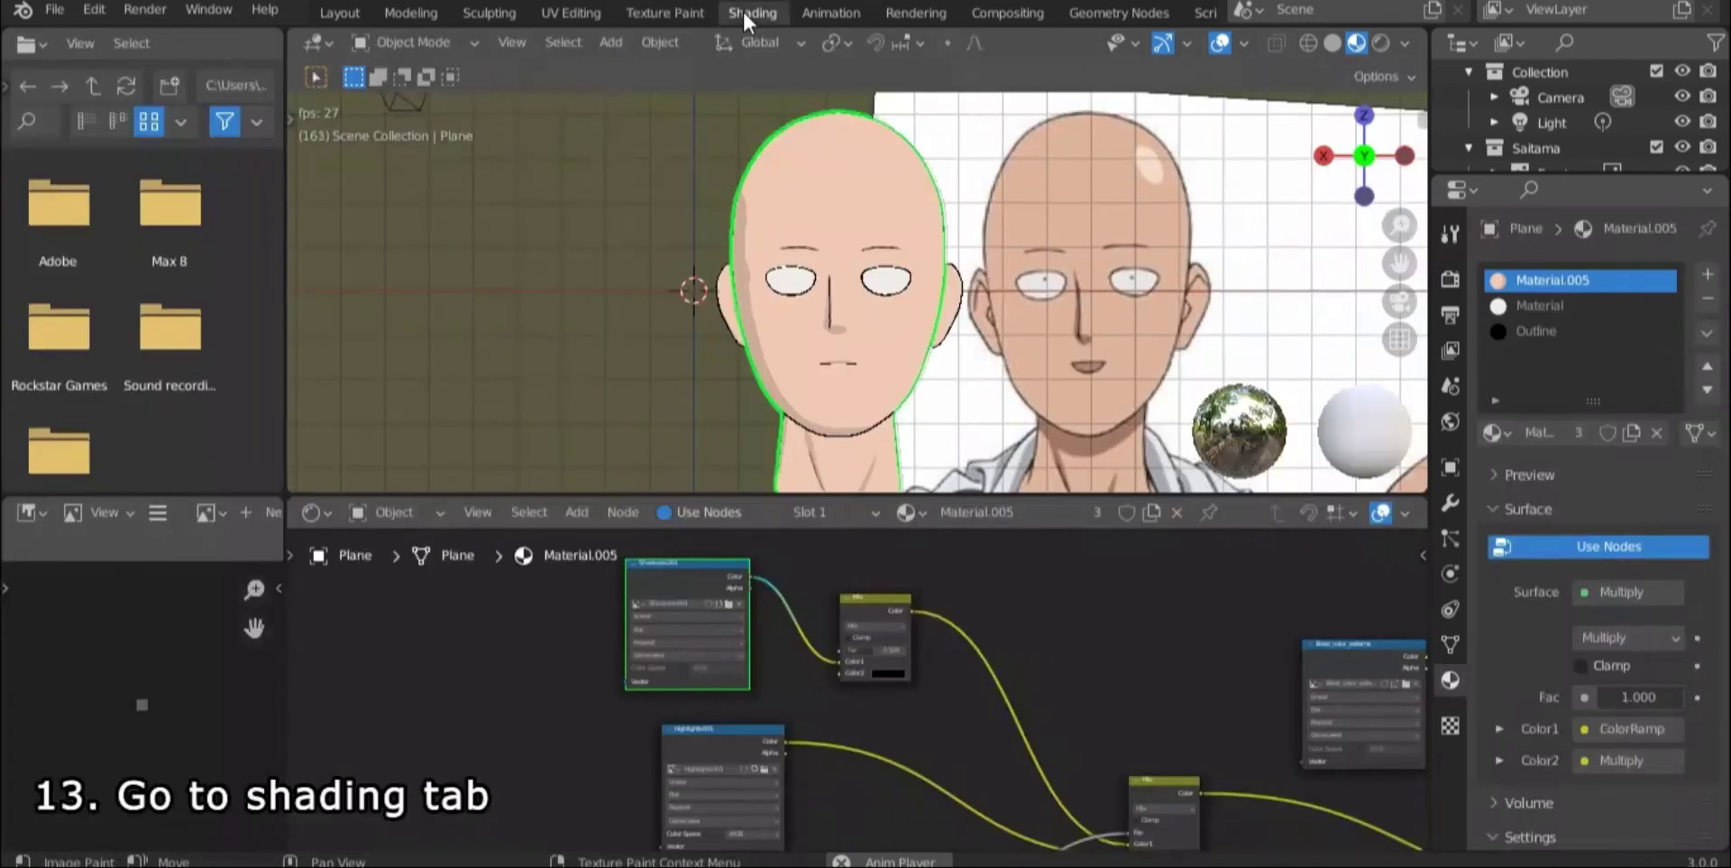
click(743, 729)
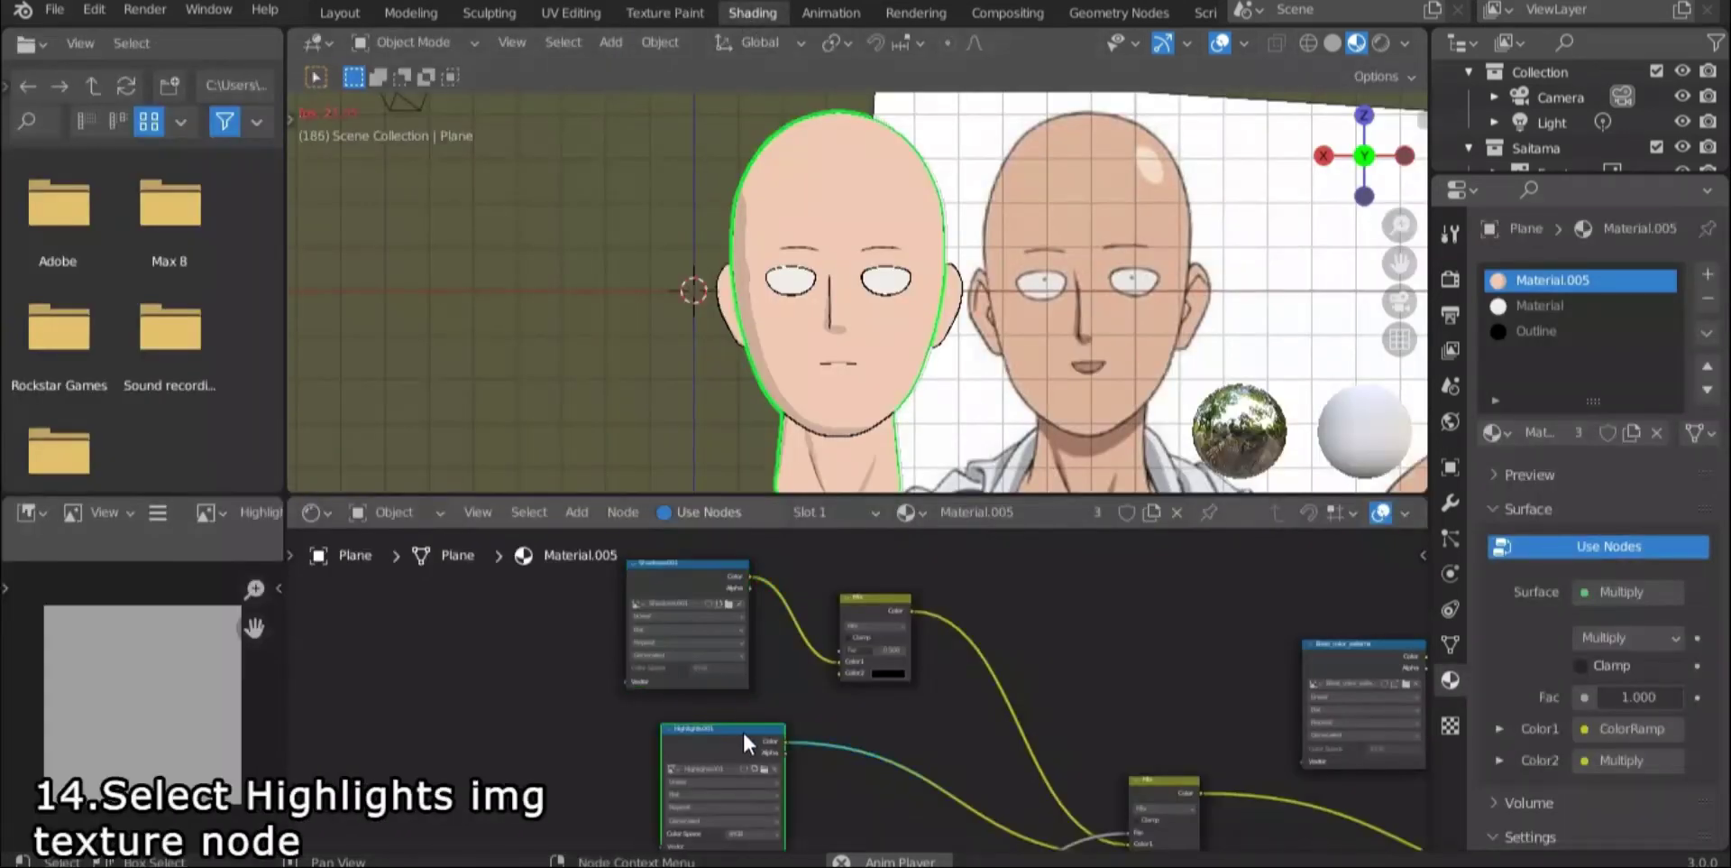
click(666, 12)
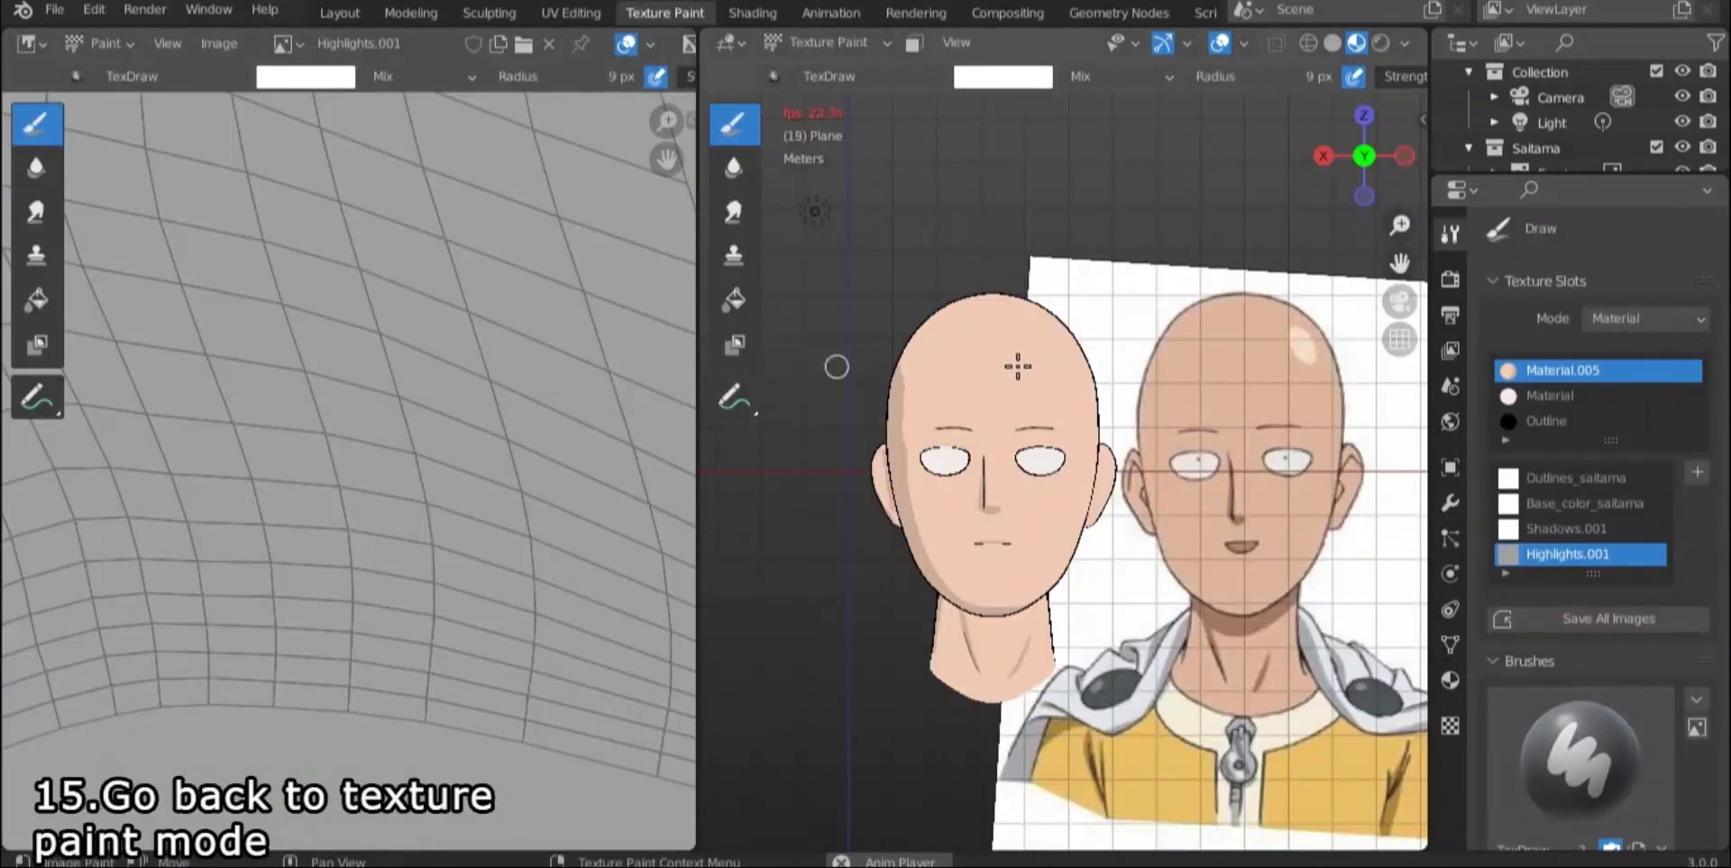
shift+middle_drag(972, 396, 934, 443)
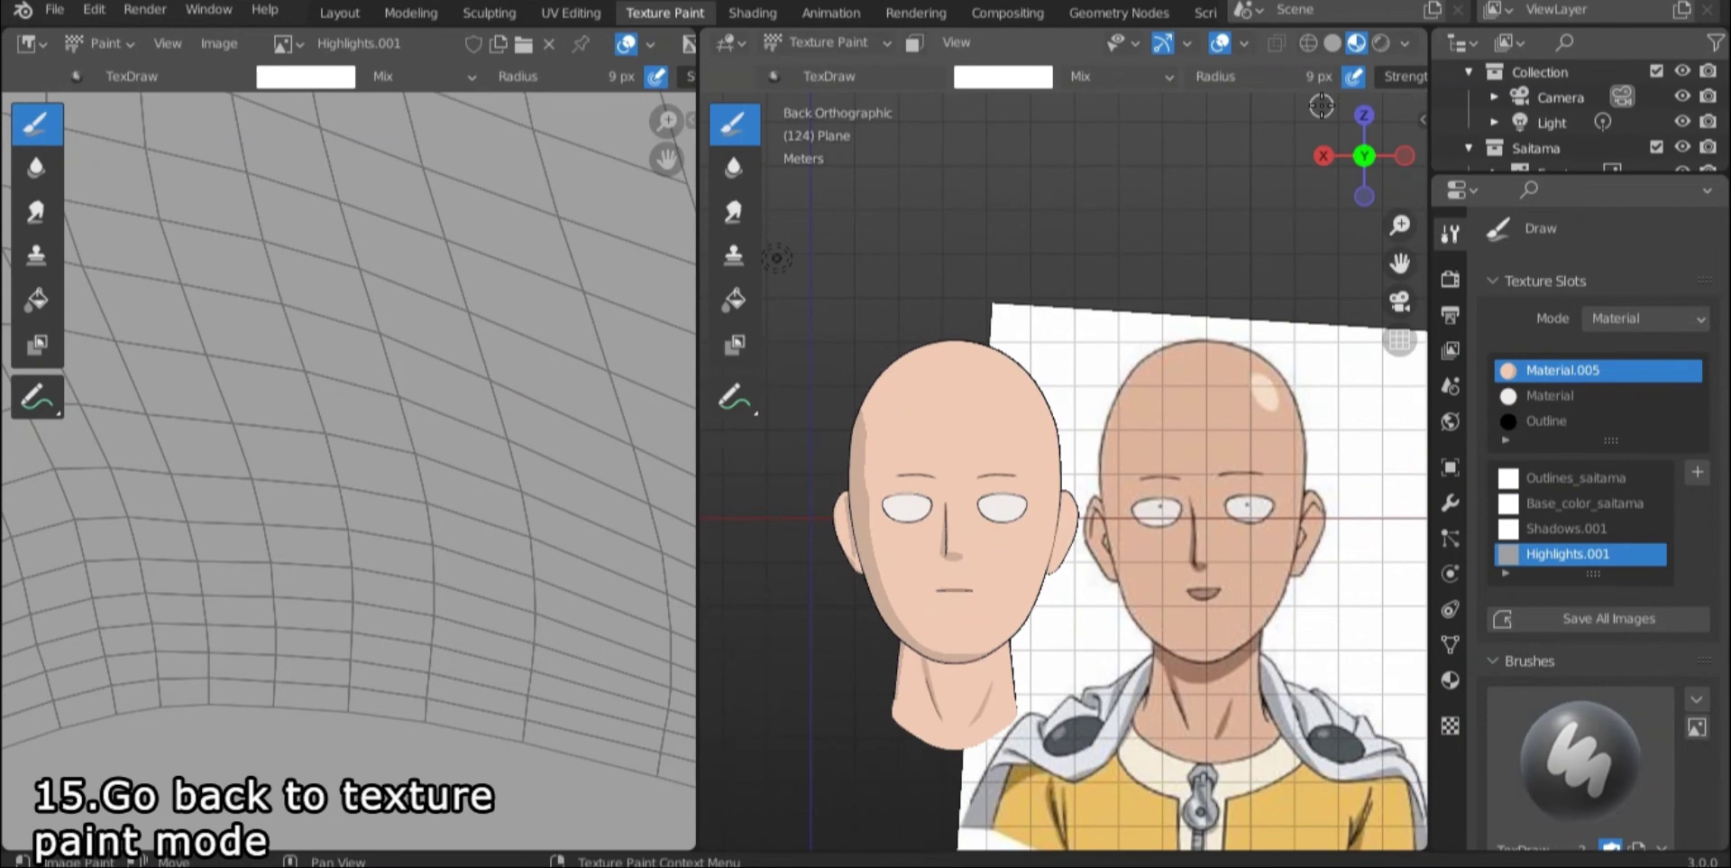
Step: Lower the viewport shading's environment lighting strength to 0.492
click(1405, 42)
mouse_move(1403, 317)
mouse_down()
mouse_move(1326, 316)
mouse_move(1267, 345)
mouse_move(1333, 344)
mouse_up()
shift+middle_drag(973, 437, 963, 511)
click(1405, 43)
drag(1332, 344, 1314, 344)
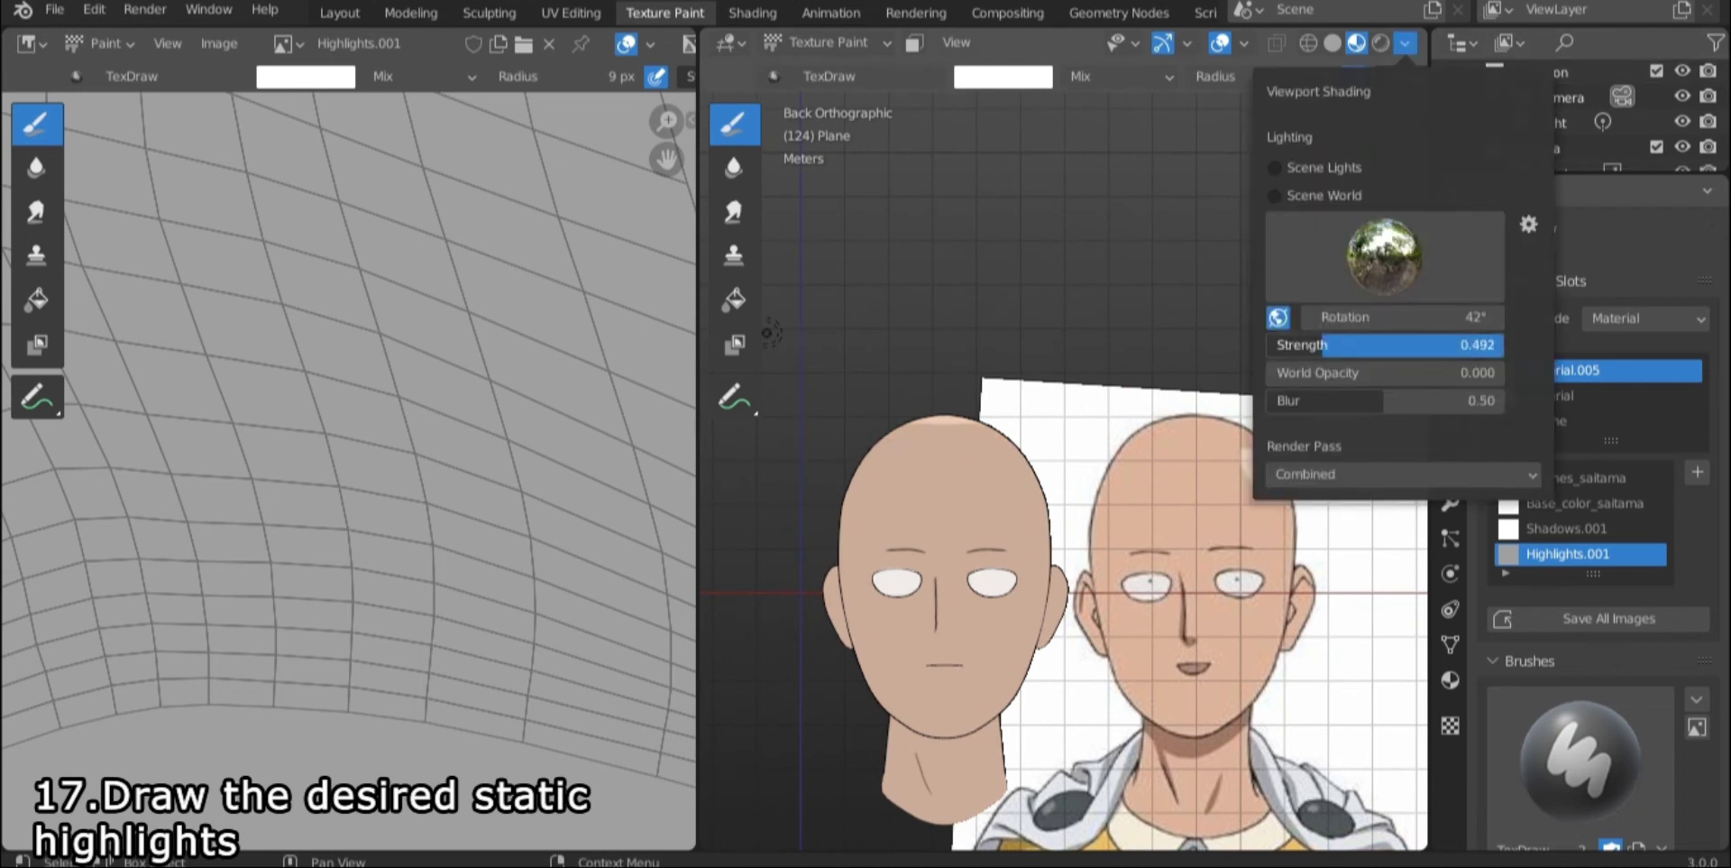
Step: Set the brush colour value to 0.860 and paint a light highlight patch on the upper side of the bald head
scroll(1016, 414, up, 3)
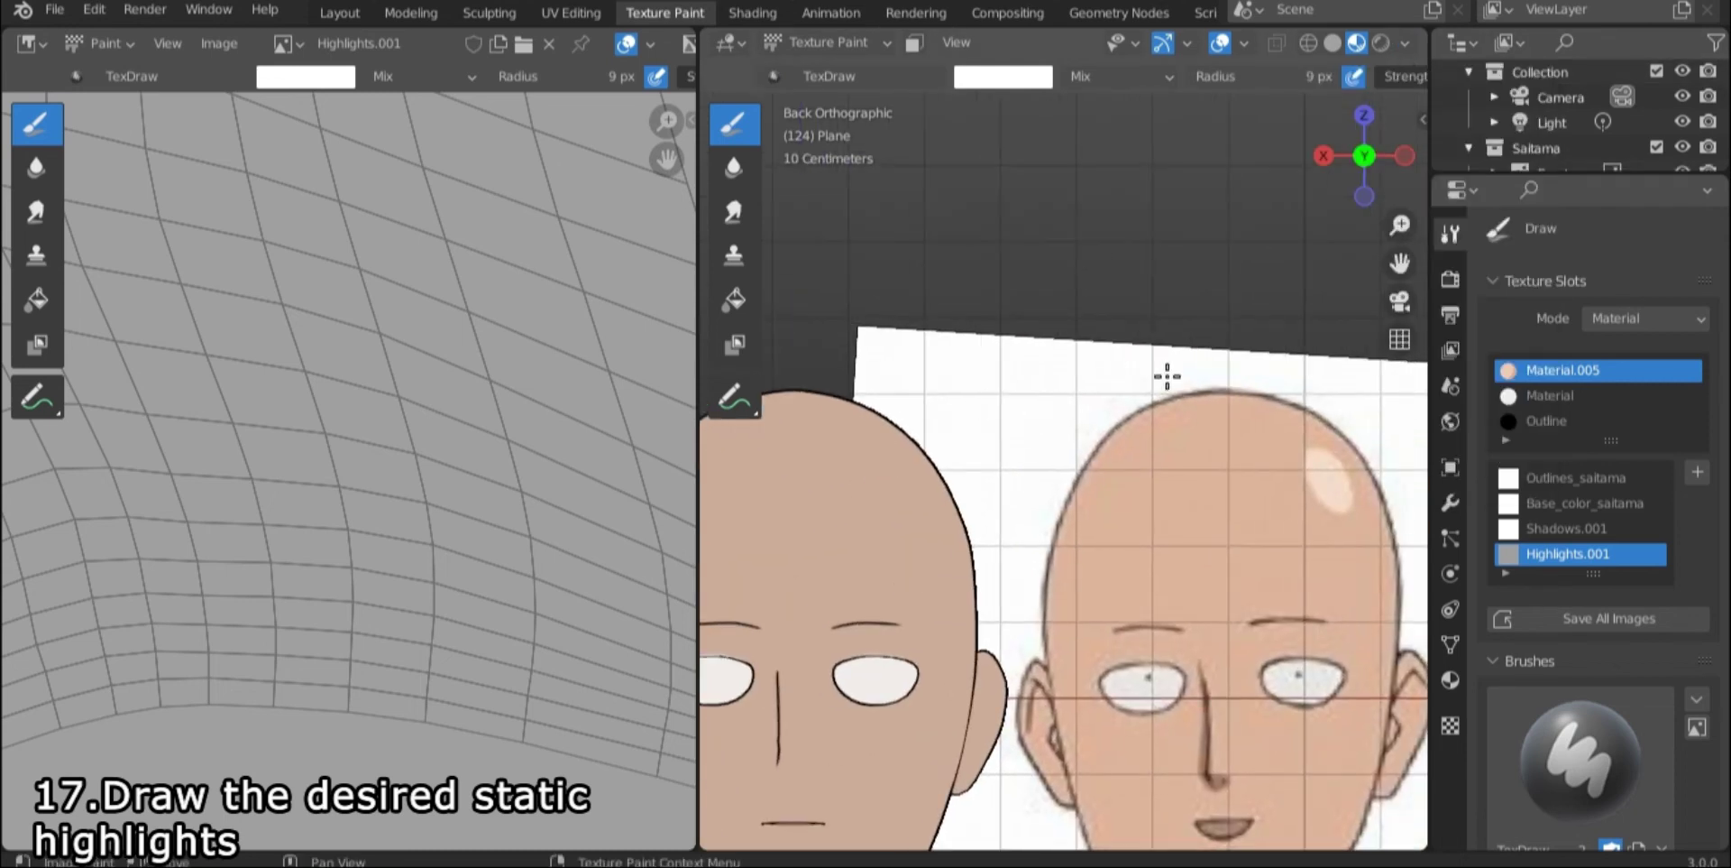
mouse_move(871, 457)
mouse_down()
mouse_move(913, 510)
mouse_move(871, 456)
mouse_up()
key(ctrl+z)
click(1003, 76)
drag(1172, 108, 1171, 129)
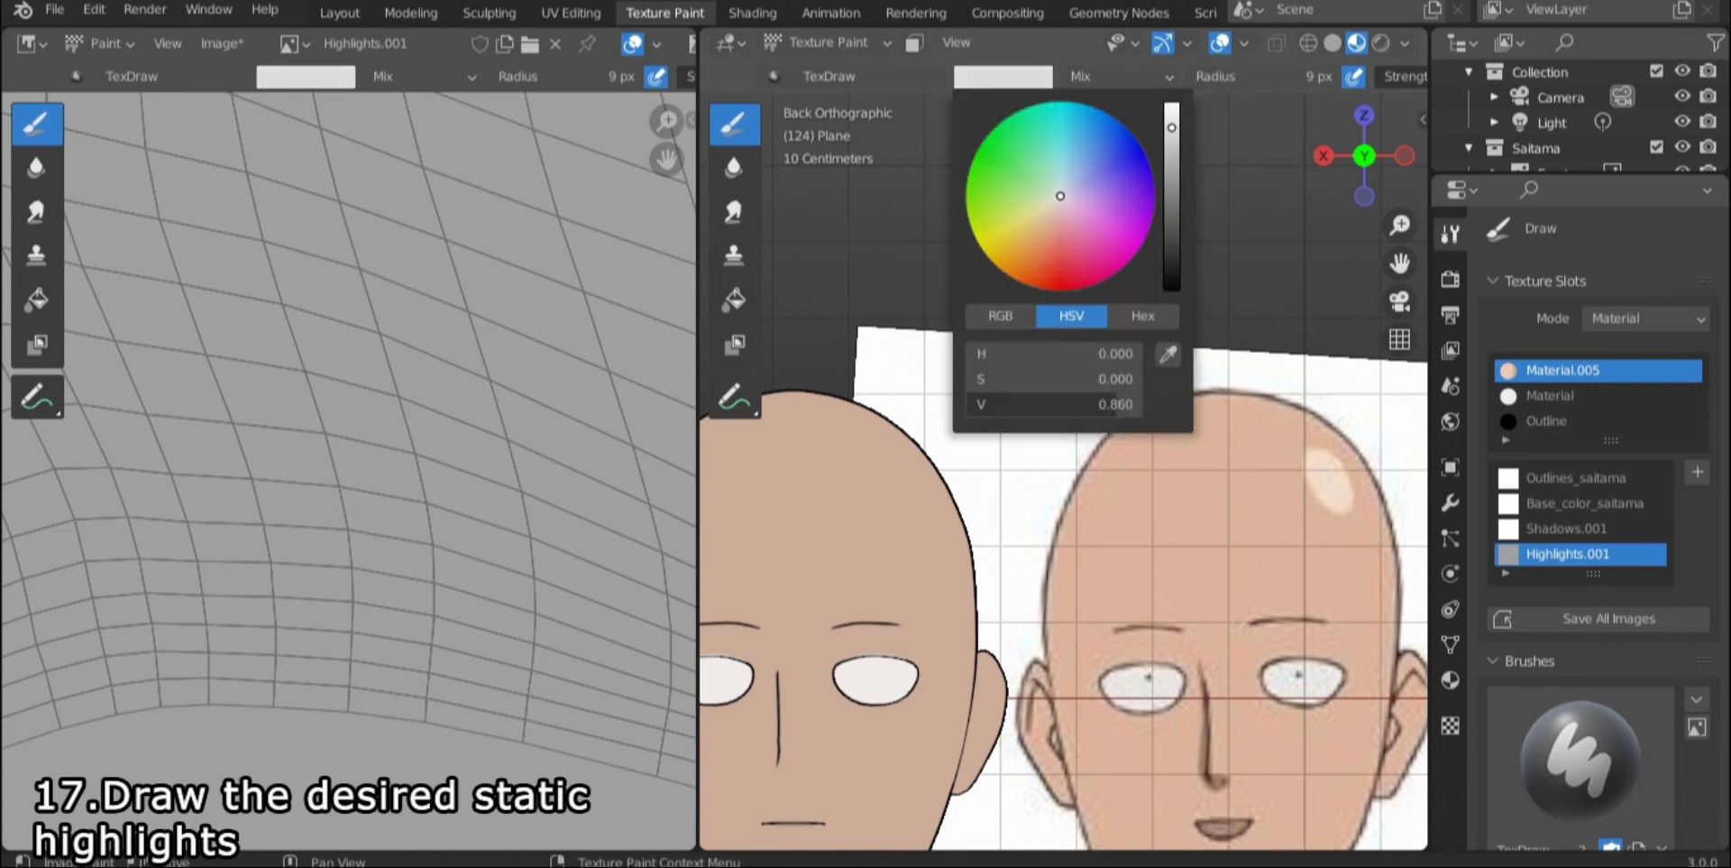
mouse_move(881, 464)
mouse_down()
mouse_move(884, 437)
mouse_move(919, 505)
mouse_move(889, 449)
mouse_up()
Step: Sample the grey background of the highlights texture as the brush colour and trim the head highlight into a clean, narrow shape
click(1003, 76)
click(1169, 352)
click(527, 293)
drag(938, 509, 897, 546)
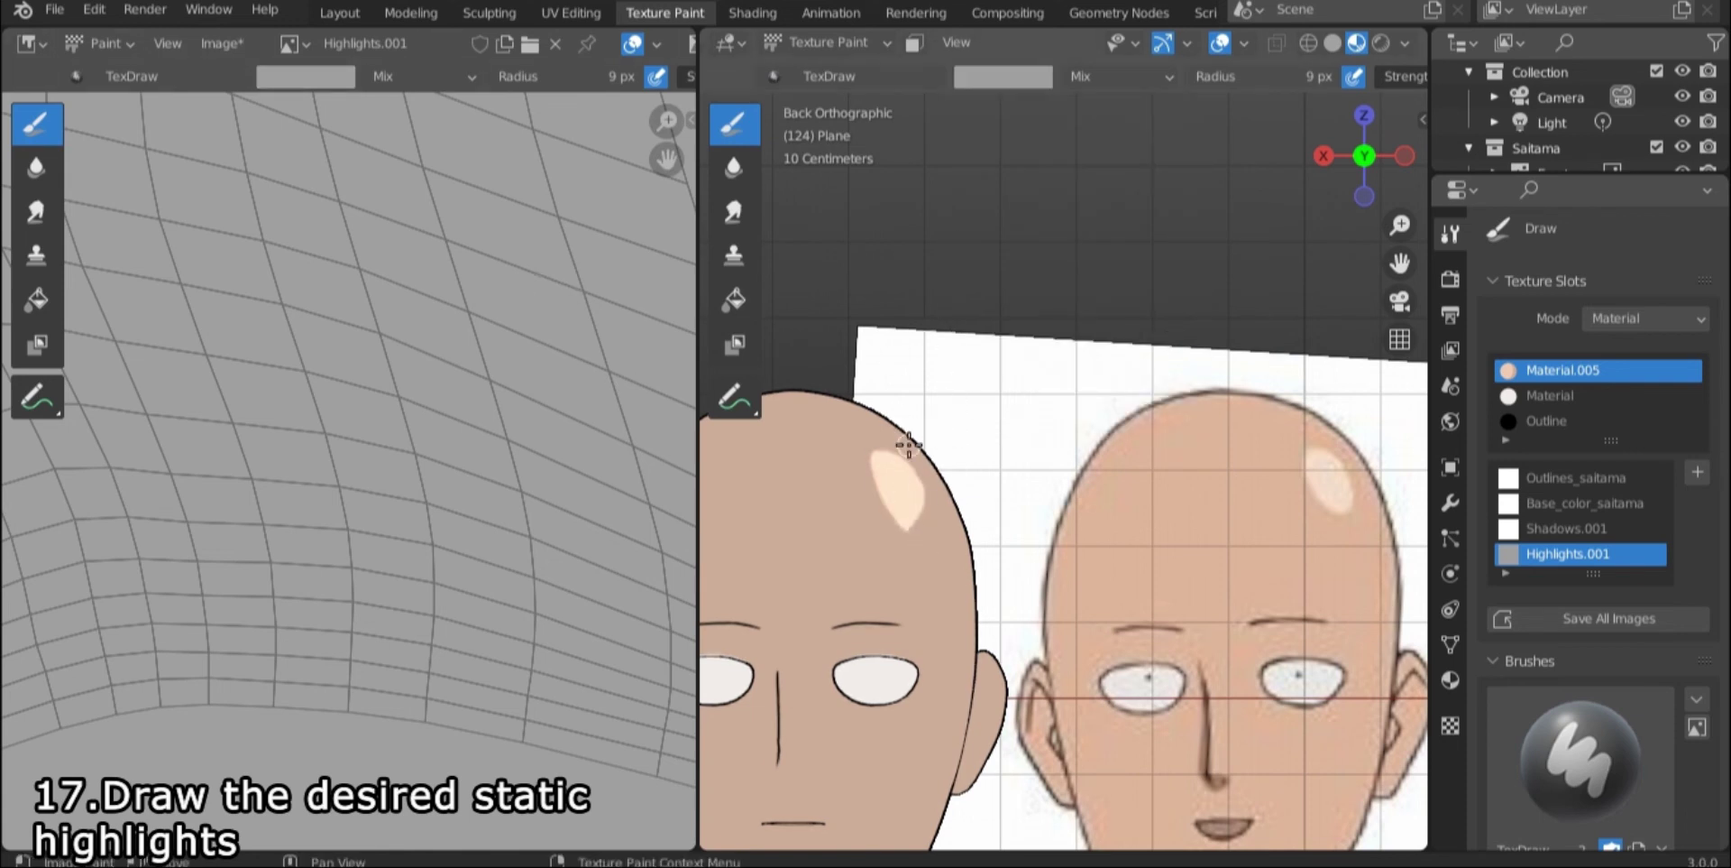
key(ctrl+z)
key(ctrl+z)
mouse_move(851, 524)
mouse_down()
mouse_move(939, 503)
mouse_move(919, 489)
mouse_up()
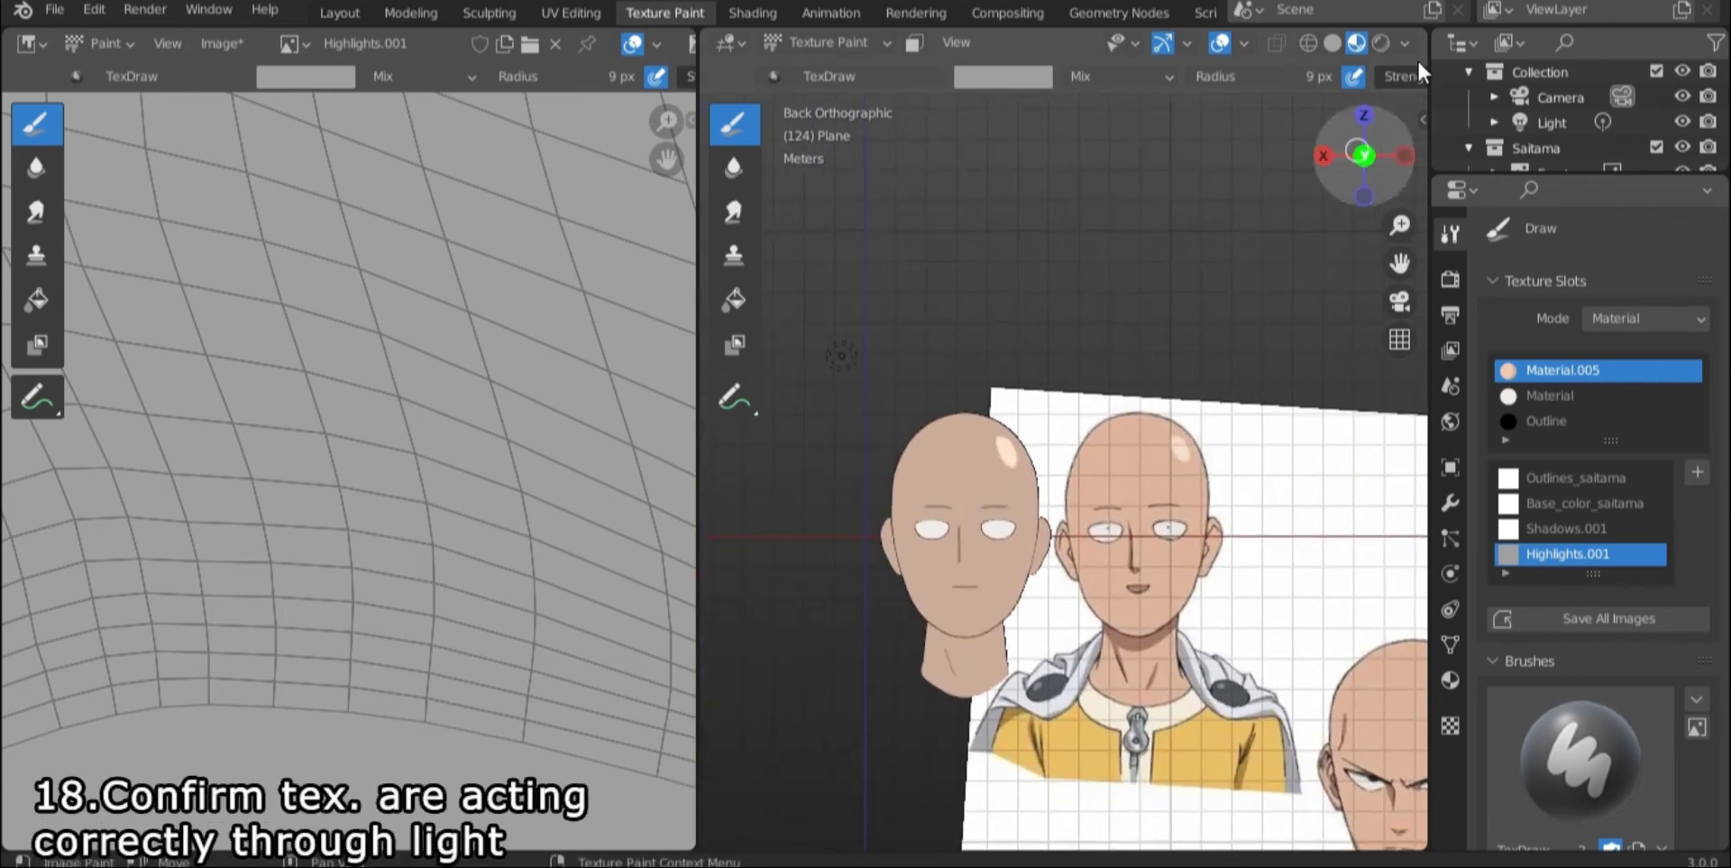
Step: Adjust the viewport shading's environment lighting strength to check how the painted highlight and shadows respond to light
click(1405, 43)
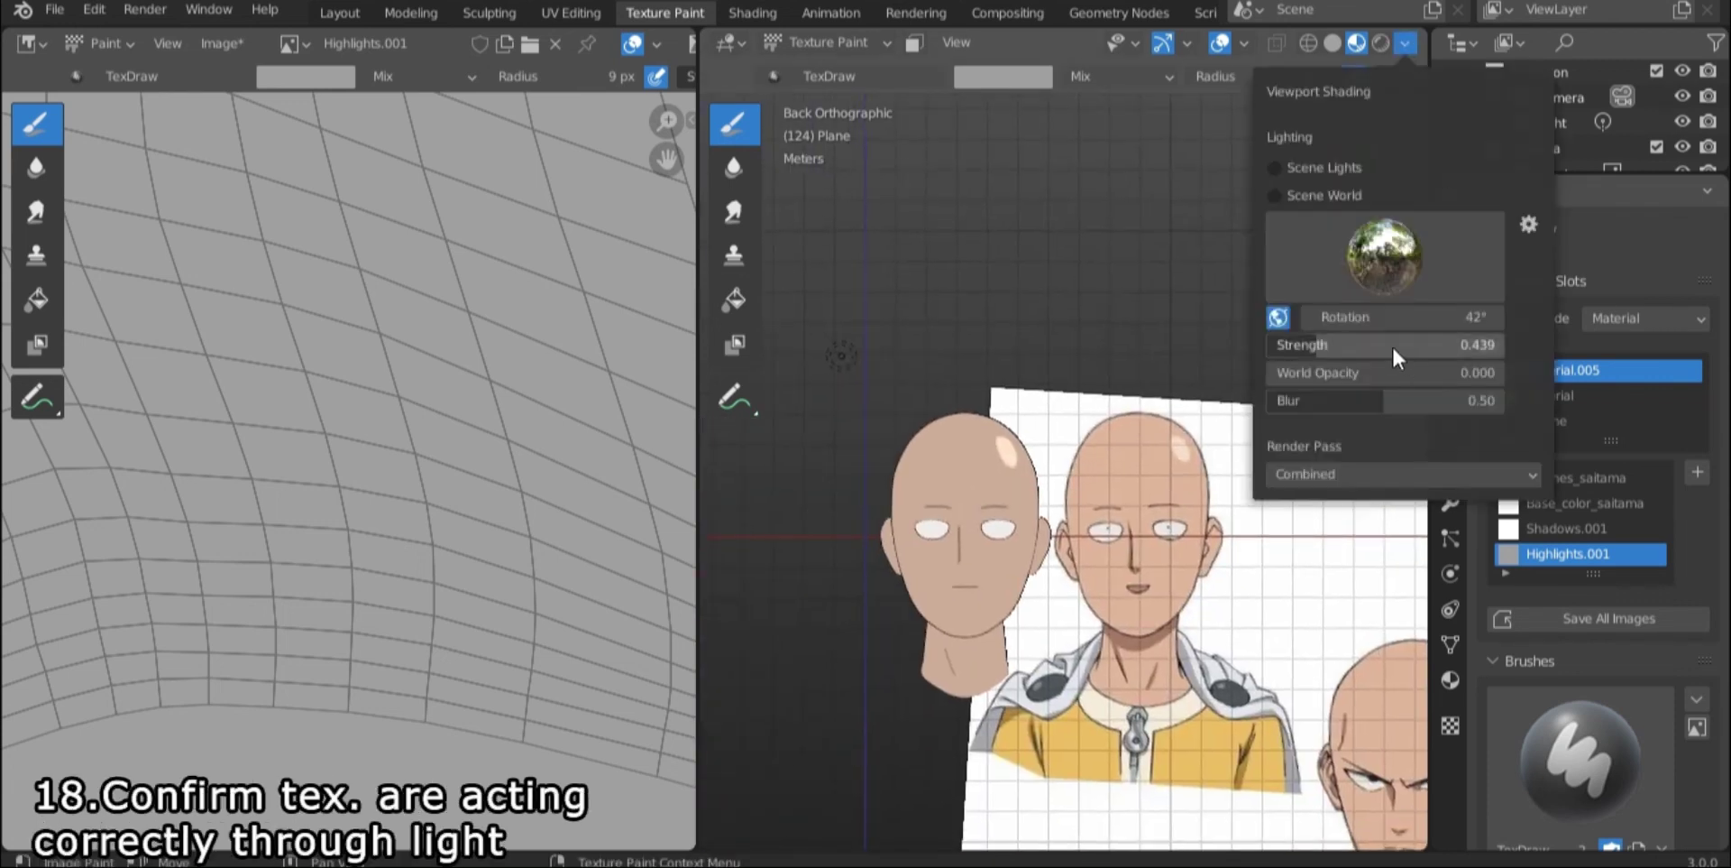
mouse_move(1387, 341)
mouse_down()
mouse_move(1461, 343)
mouse_move(1408, 316)
mouse_move(1396, 345)
mouse_up()
scroll(918, 469, up, 3)
Step: Review the material nodes in the Shading workspace, then deselect the head and view it without overlays in the Layout workspace
click(756, 13)
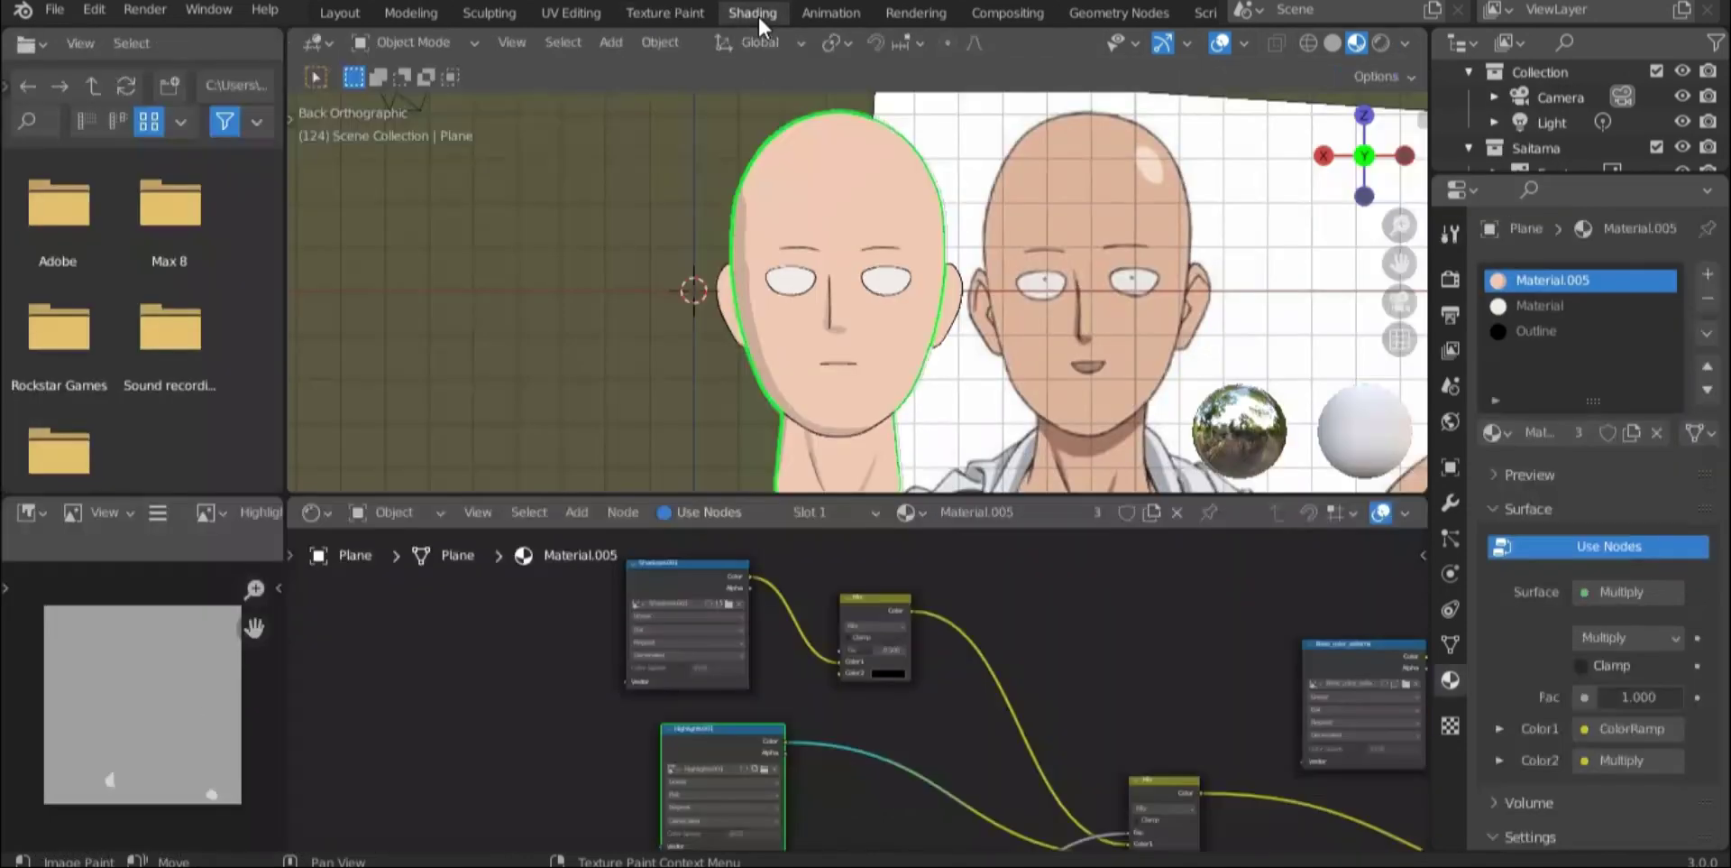
click(1041, 652)
scroll(1041, 652, down, 3)
middle_drag(1115, 773, 882, 666)
click(339, 13)
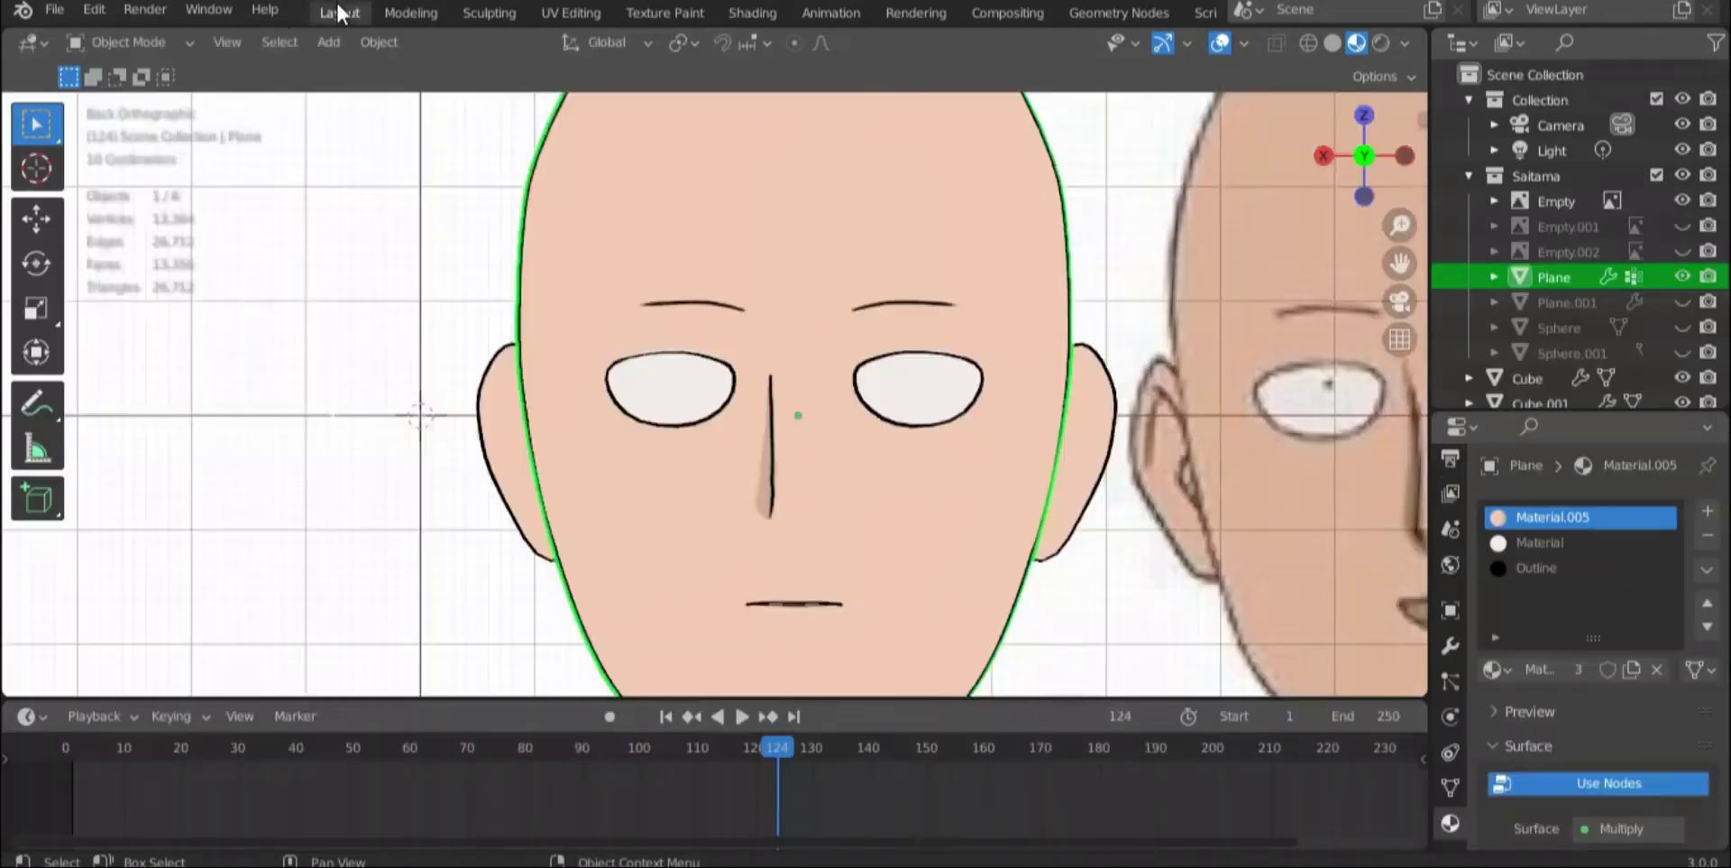
scroll(669, 442, down, 3)
click(604, 442)
scroll(603, 449, down, 3)
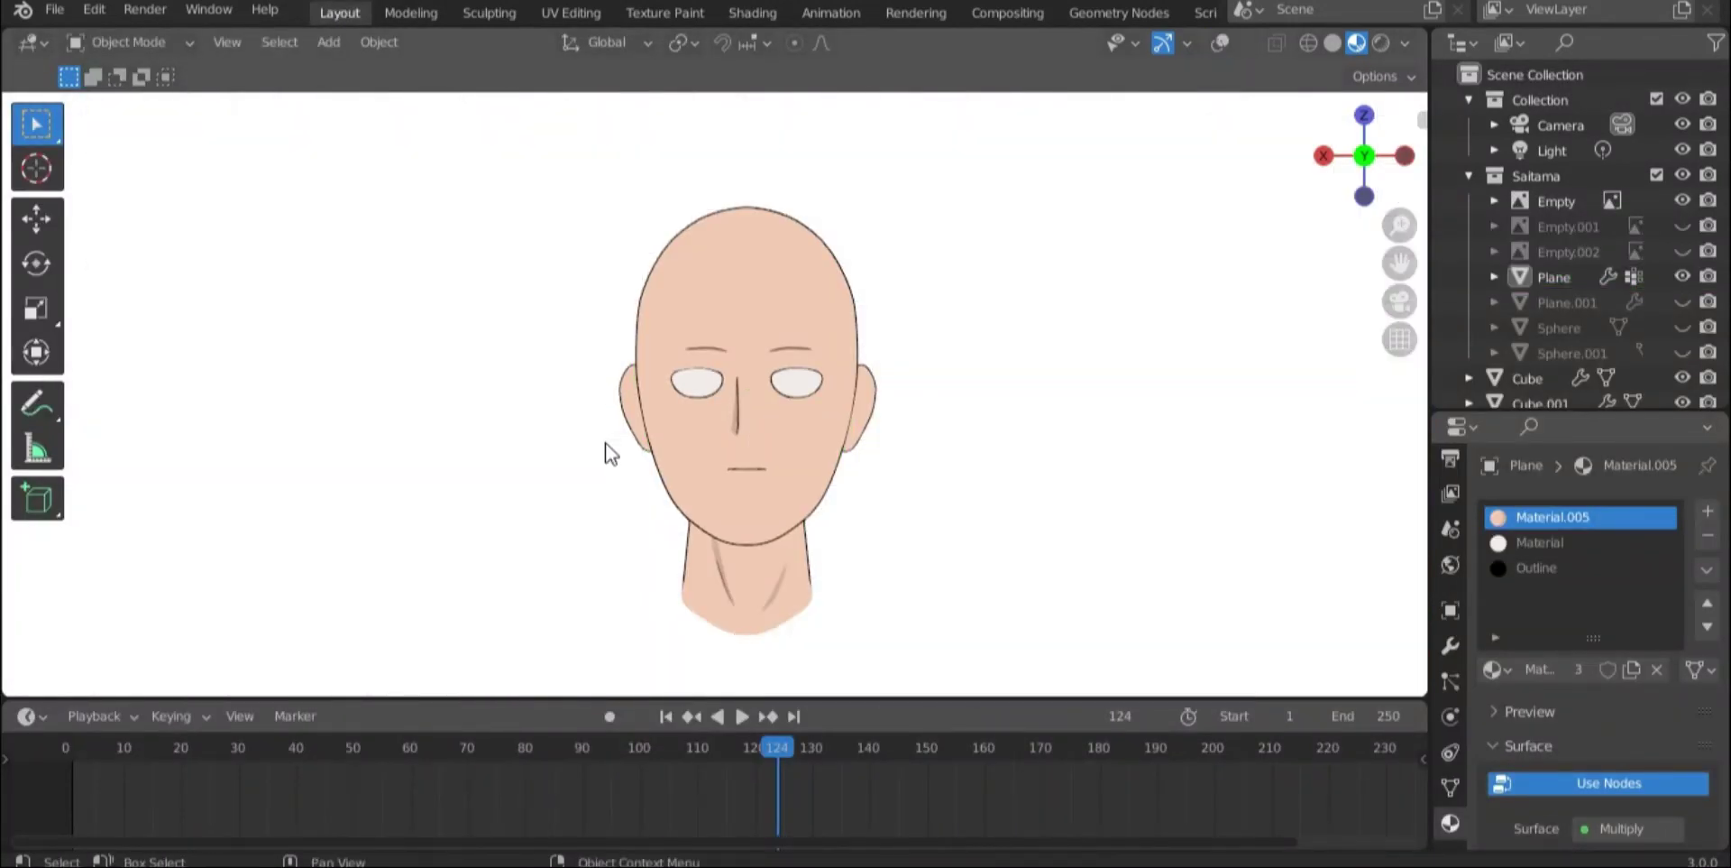
Step: Return to the Shading workspace, frame the head material's node tree, and enlarge the node editor area
click(753, 12)
scroll(990, 672, down, 5)
middle_drag(969, 670, 895, 704)
scroll(850, 707, up, 2)
drag(780, 494, 819, 169)
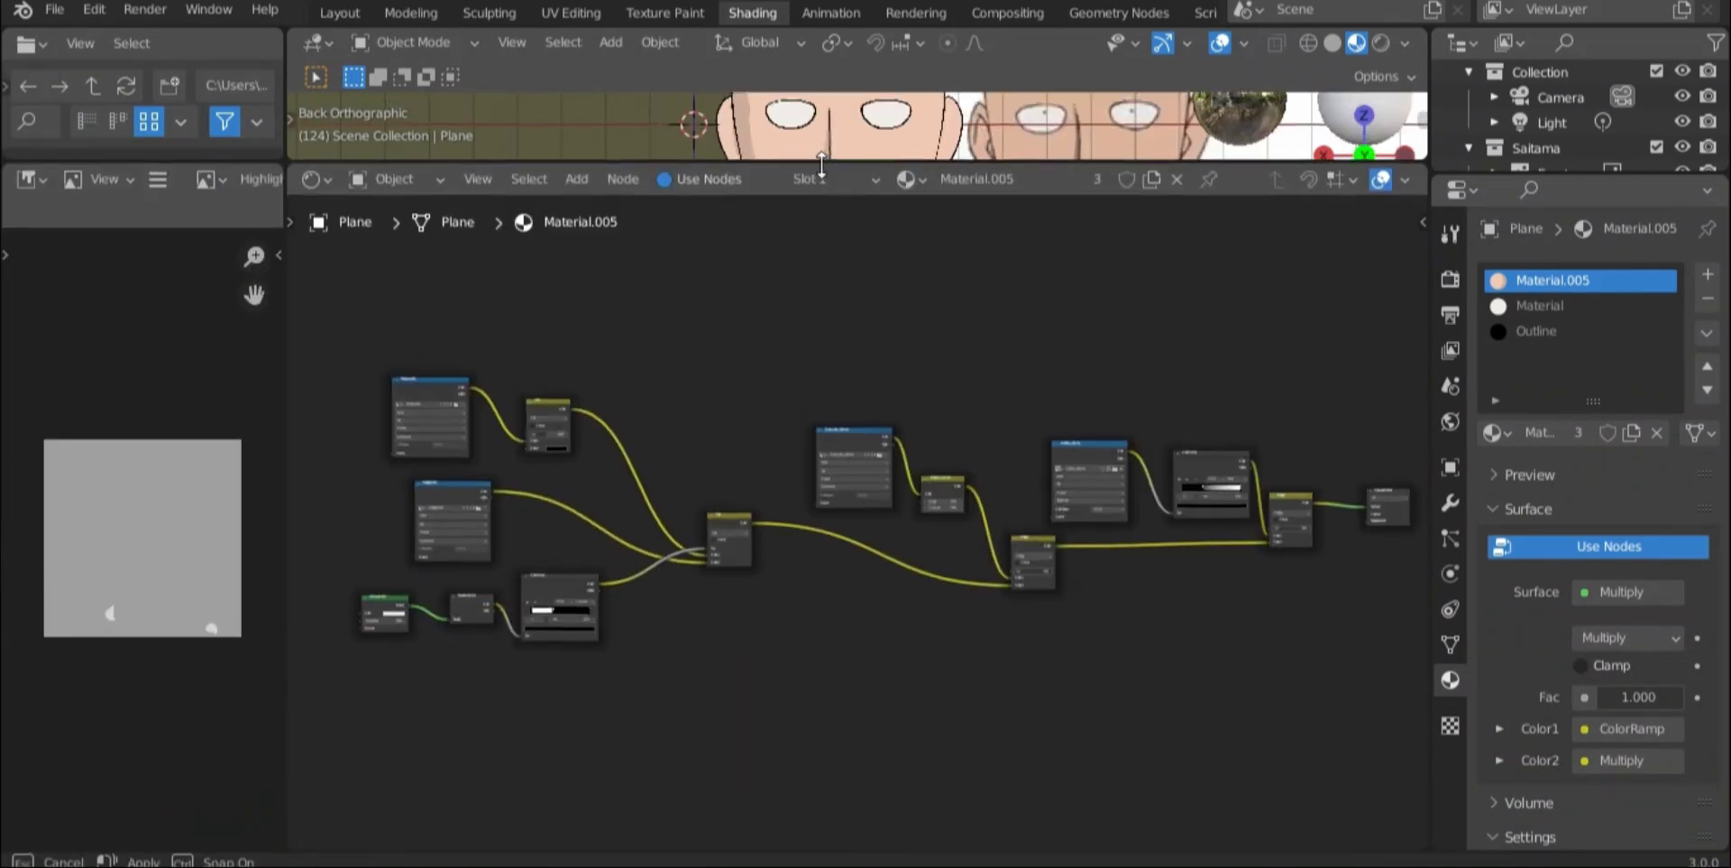
Step: Select the shadow, highlight and light-shading node group and move it closer to the rest of the node tree
scroll(715, 451, up, 2)
middle_drag(716, 451, 773, 494)
scroll(772, 495, down, 1)
drag(373, 348, 760, 781)
drag(780, 585, 949, 613)
Step: Rearrange the base colour and outline nodes above the mix nodes and place the Material Output beside the final Multiply node
middle_drag(950, 613, 715, 607)
drag(880, 391, 1123, 469)
middle_drag(1029, 655, 1163, 677)
scroll(1093, 669, up, 5)
drag(991, 420, 1026, 382)
mouse_move(1047, 607)
middle_down()
mouse_move(1112, 596)
mouse_move(1079, 597)
middle_up()
scroll(1078, 597, down, 1)
drag(1396, 478, 1342, 483)
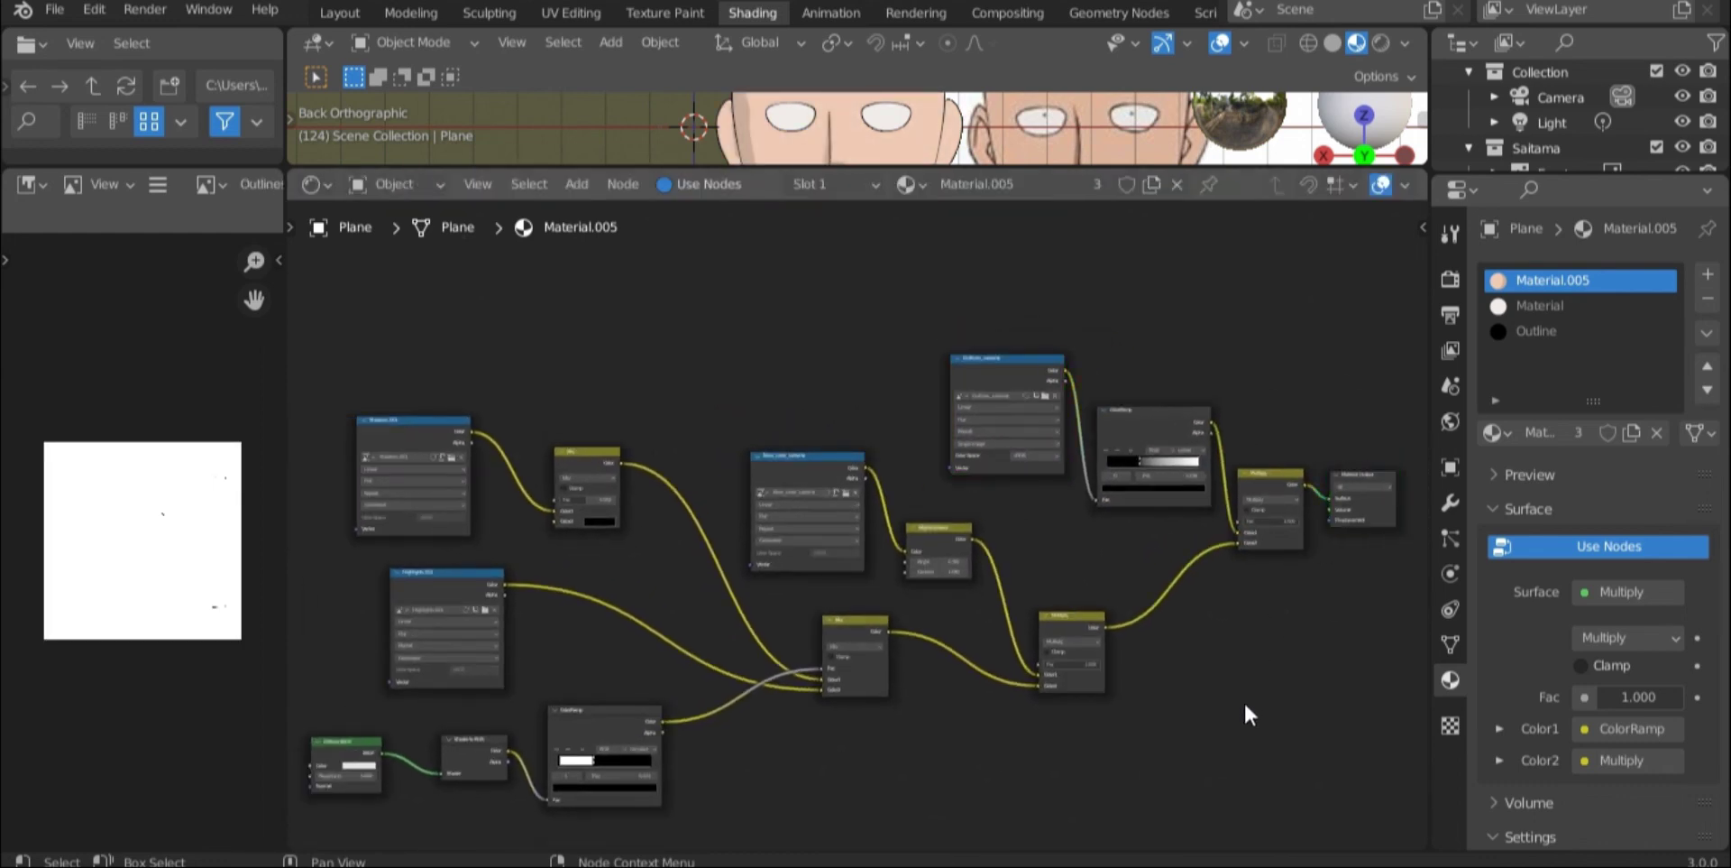
Step: Switch back to the Layout workspace
click(356, 19)
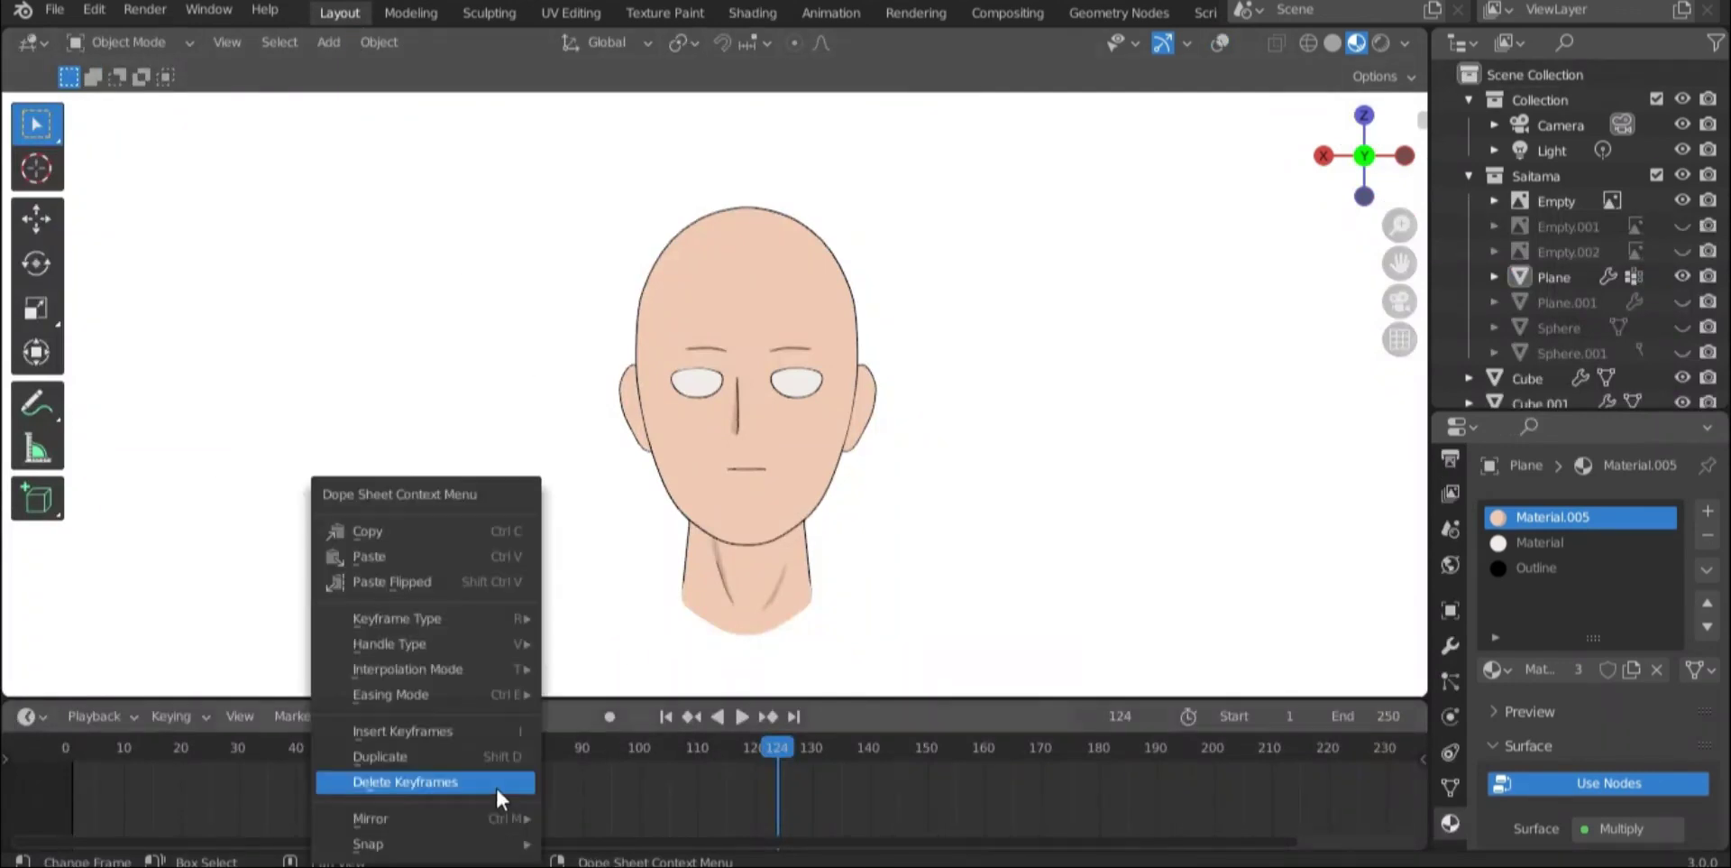